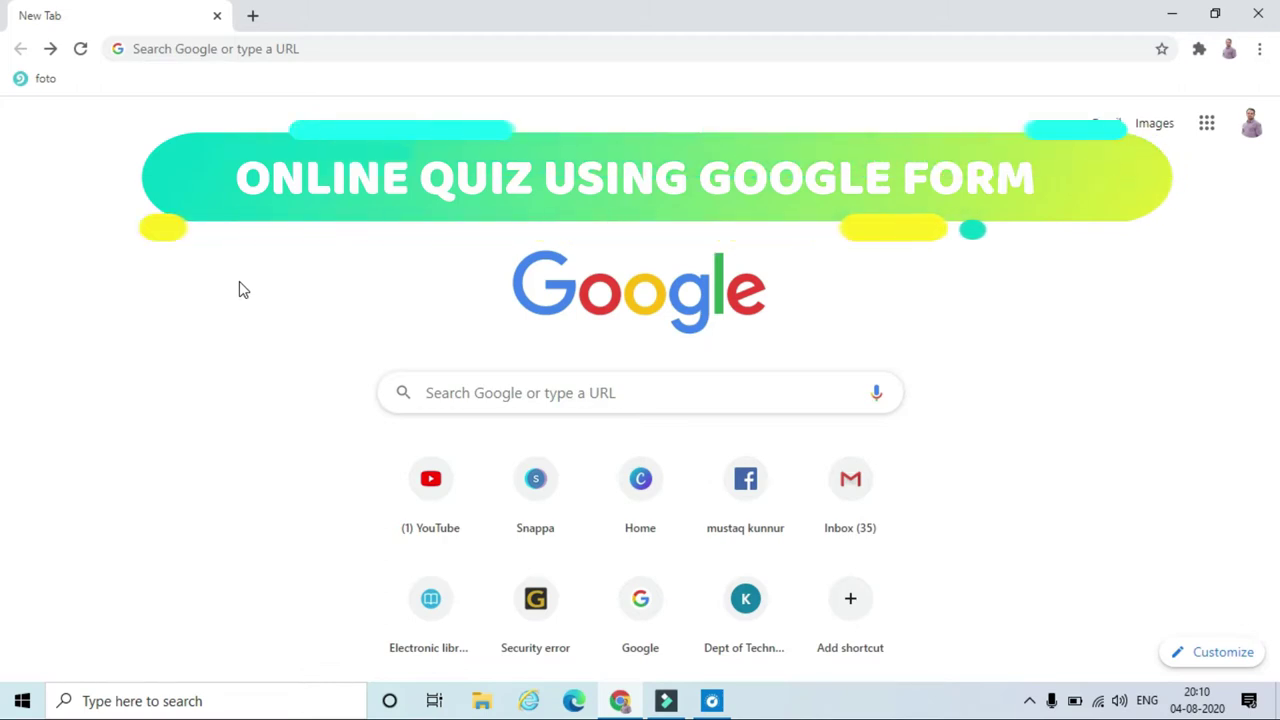
Search the web for google forms and open the personal version of Google Forms from its about page
{"action": "left_click", "coordinate": [215, 49]}
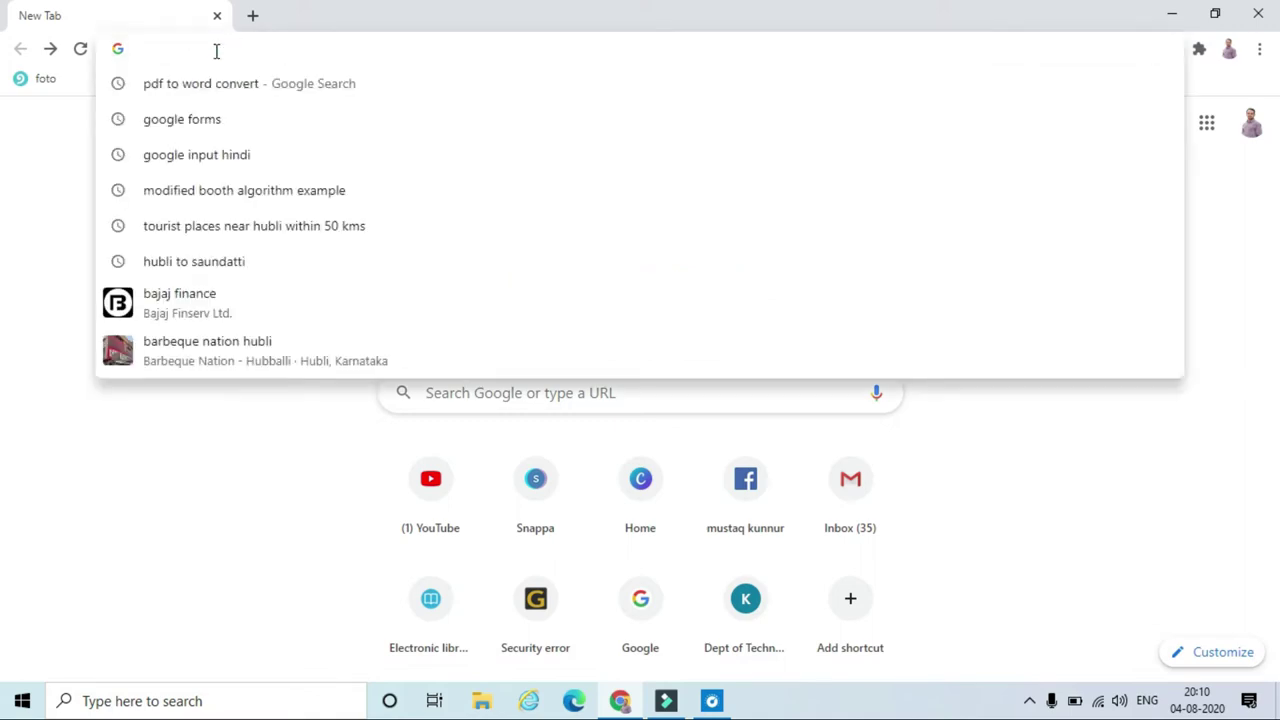
{"action": "type", "text": "google forms"}
{"action": "left_click", "coordinate": [207, 92]}
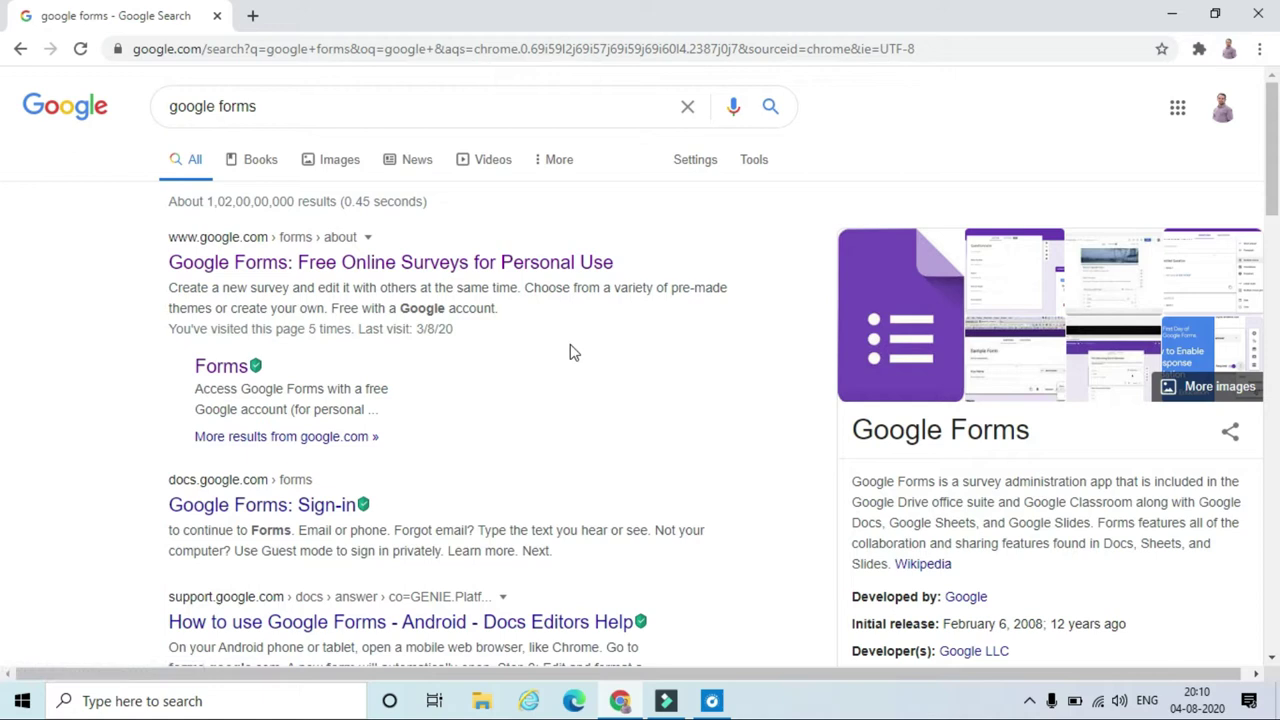
{"action": "left_click", "coordinate": [533, 272]}
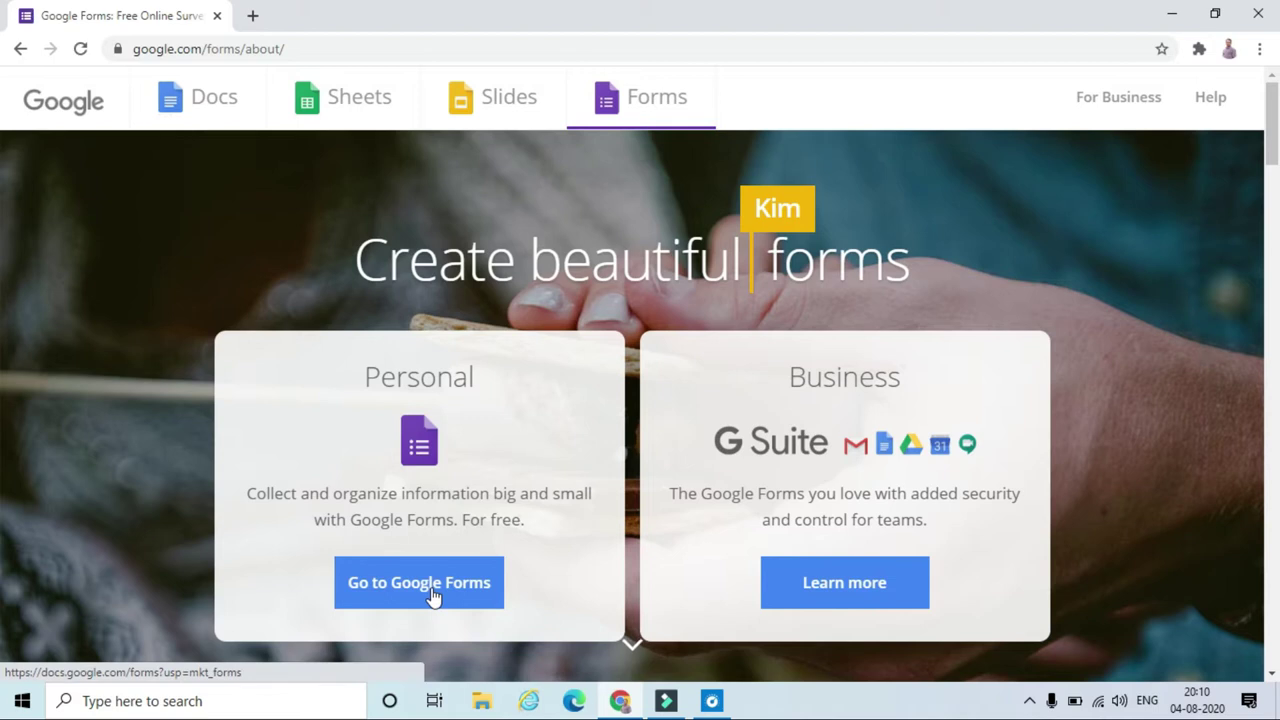
{"action": "left_click", "coordinate": [431, 587]}
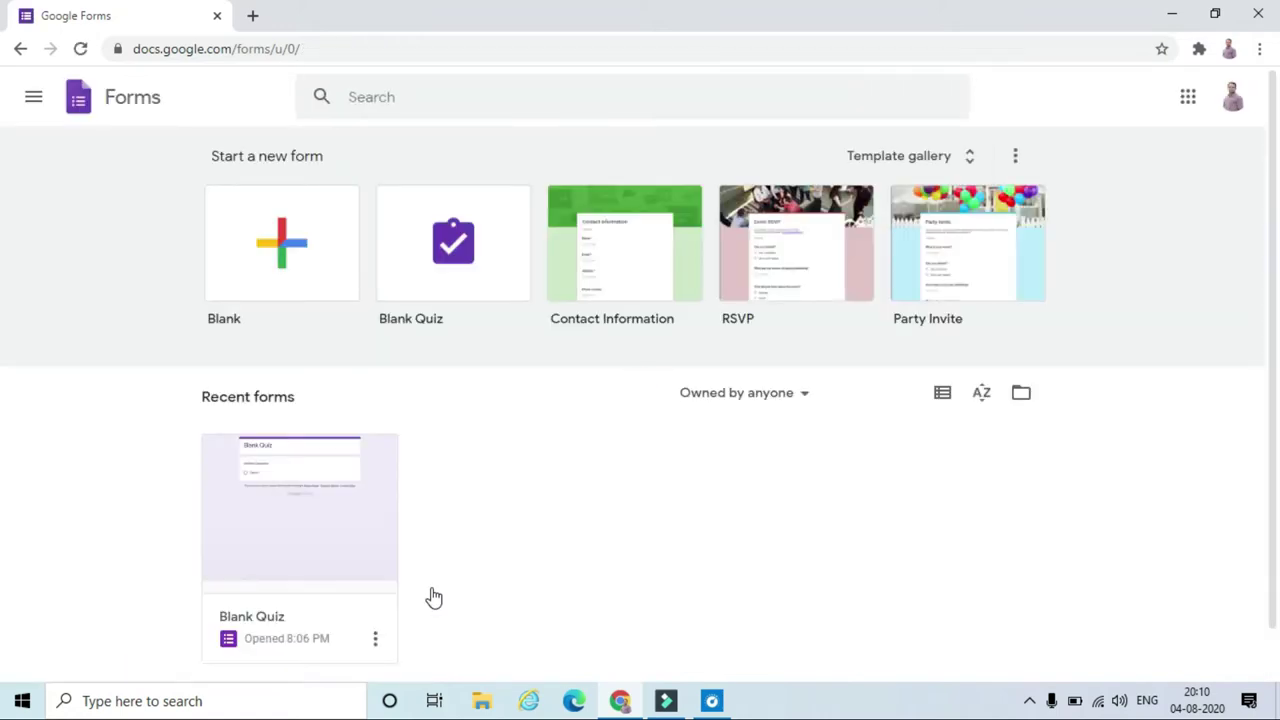
Create a new form from the Blank Quiz template in the Education group of the template gallery
{"action": "left_click", "coordinate": [916, 158]}
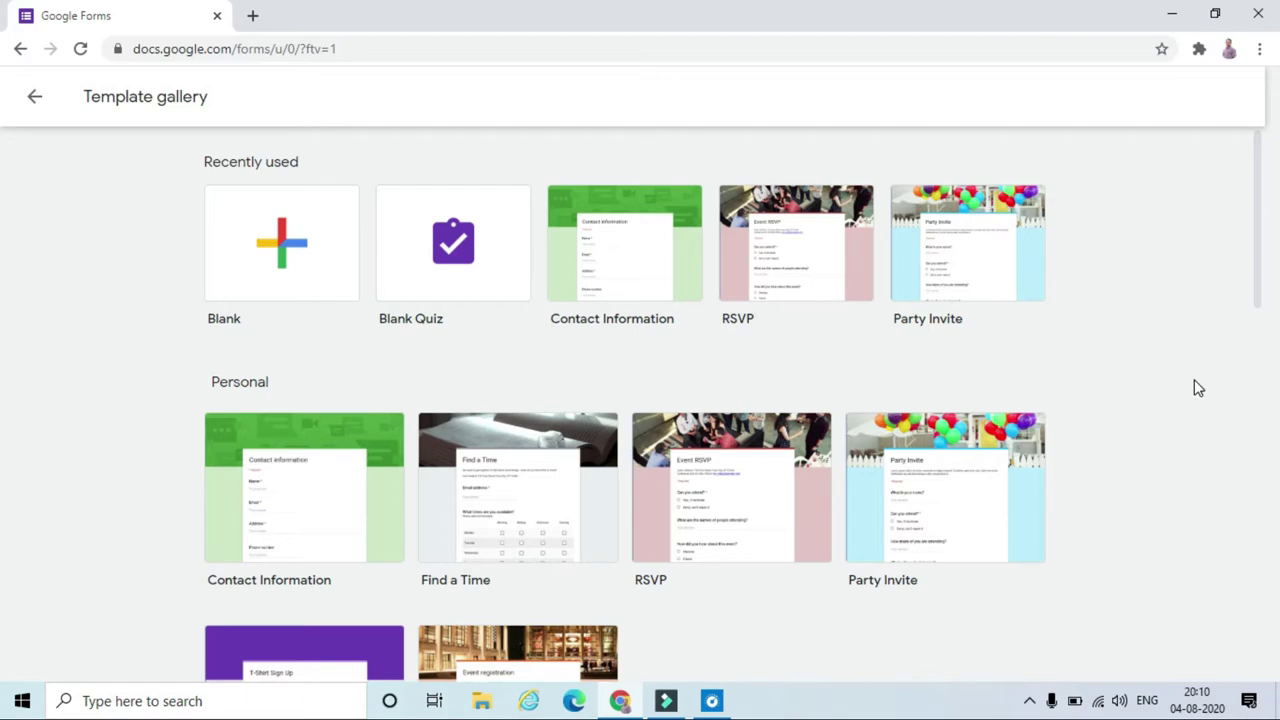
{"action": "scroll", "coordinate": [1198, 388], "scroll_direction": "down", "scroll_amount": 6}
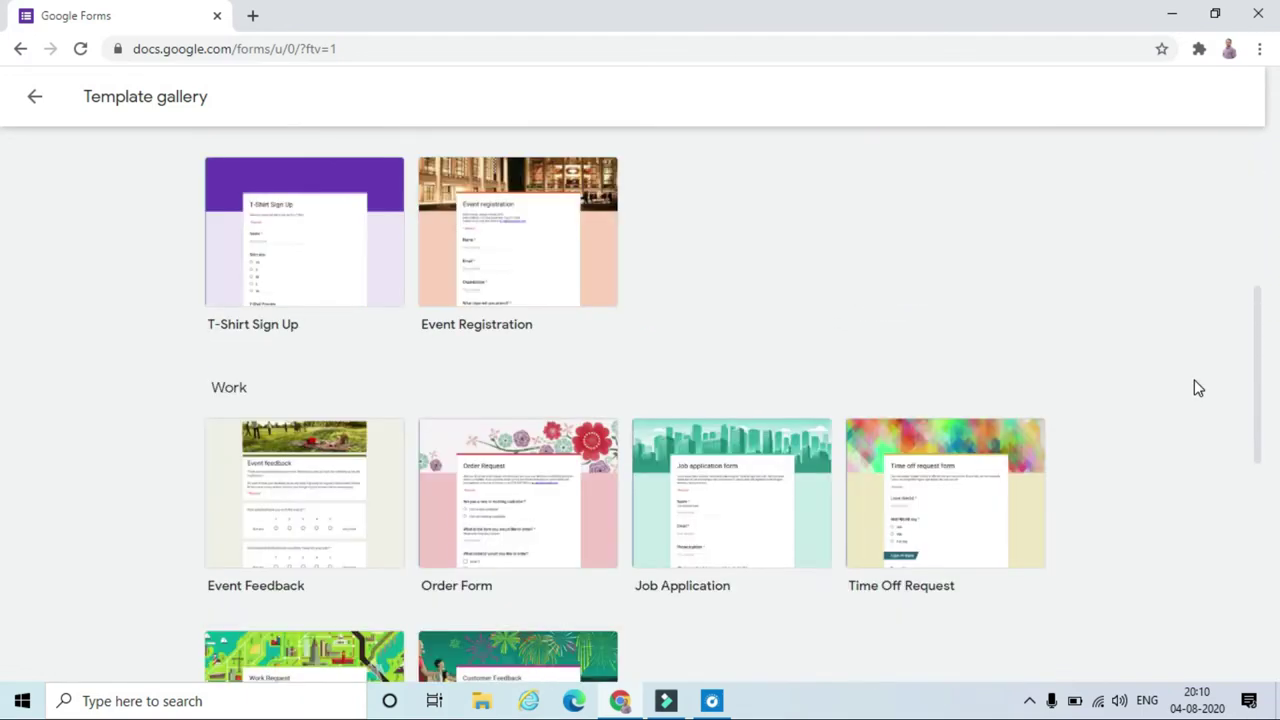
{"action": "scroll", "coordinate": [1198, 388], "scroll_direction": "down", "scroll_amount": 4}
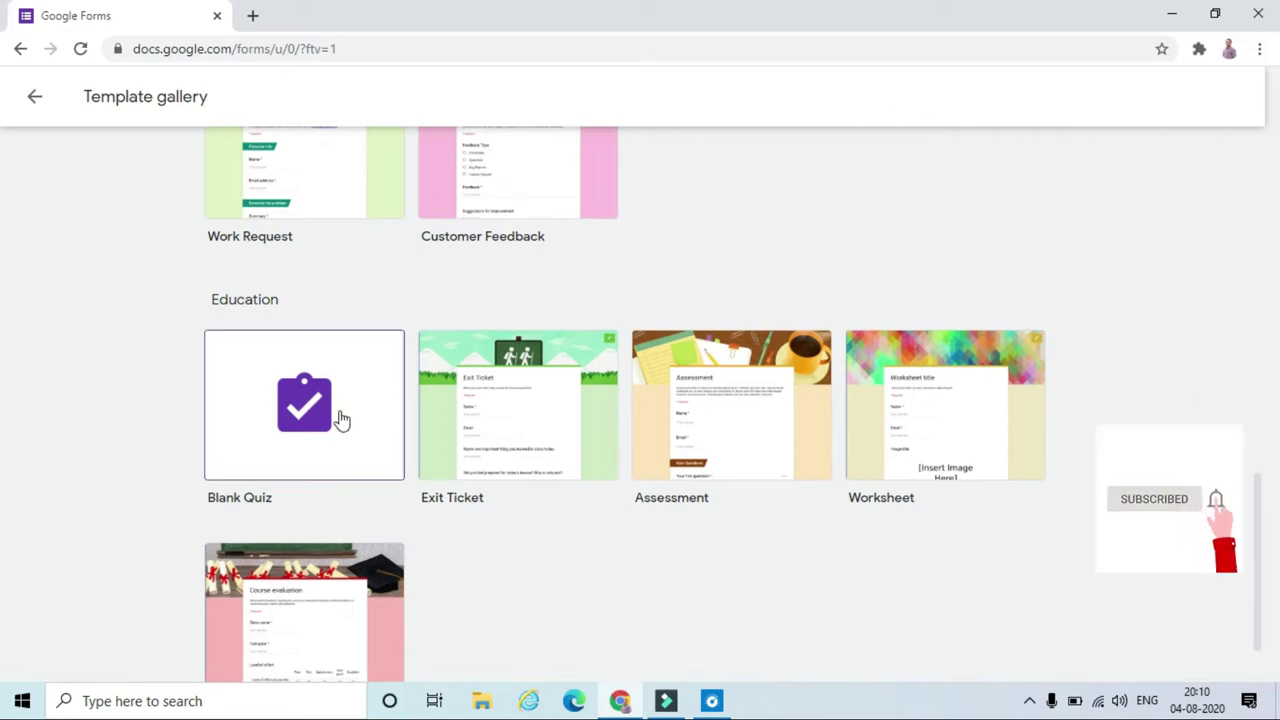
{"action": "left_click", "coordinate": [287, 453]}
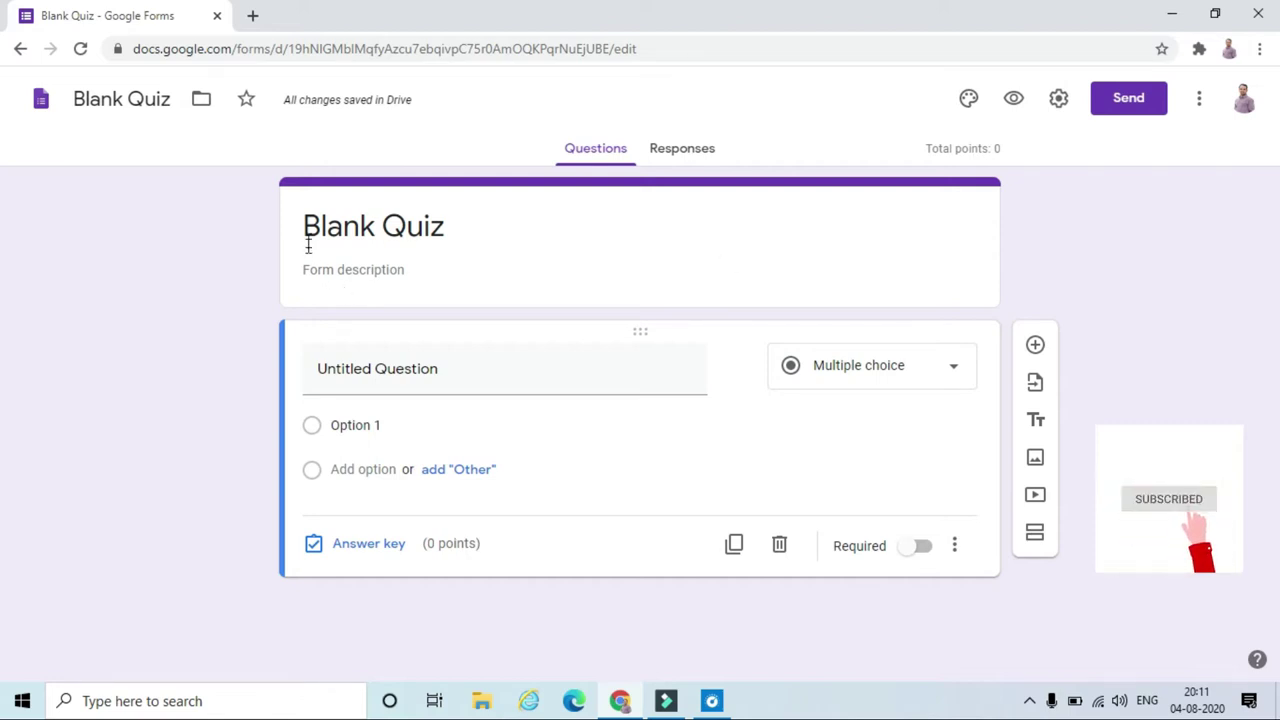
Replace the form's title with ABC SCHOOL
{"action": "triple_click", "coordinate": [341, 226]}
{"action": "key", "text": "BackSpace"}
{"action": "type", "text": "ABC SC"}
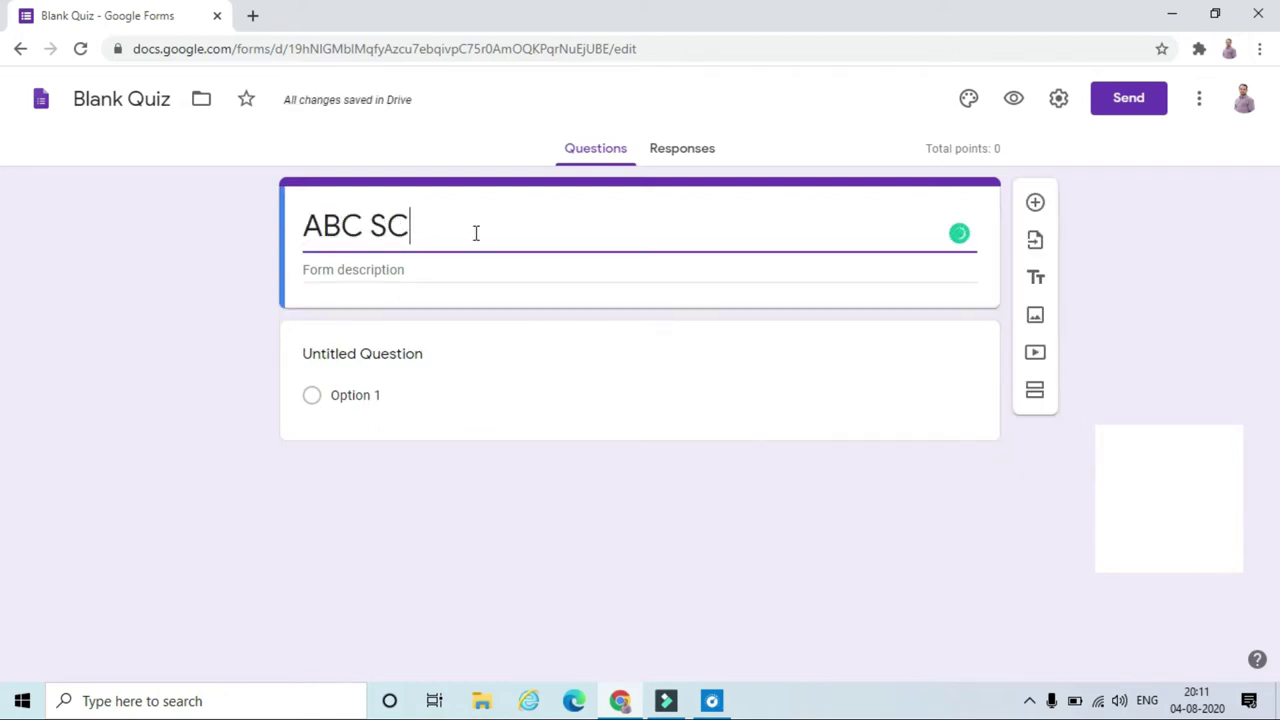
{"action": "type", "text": "HOOL"}
{"action": "left_click", "coordinate": [426, 265]}
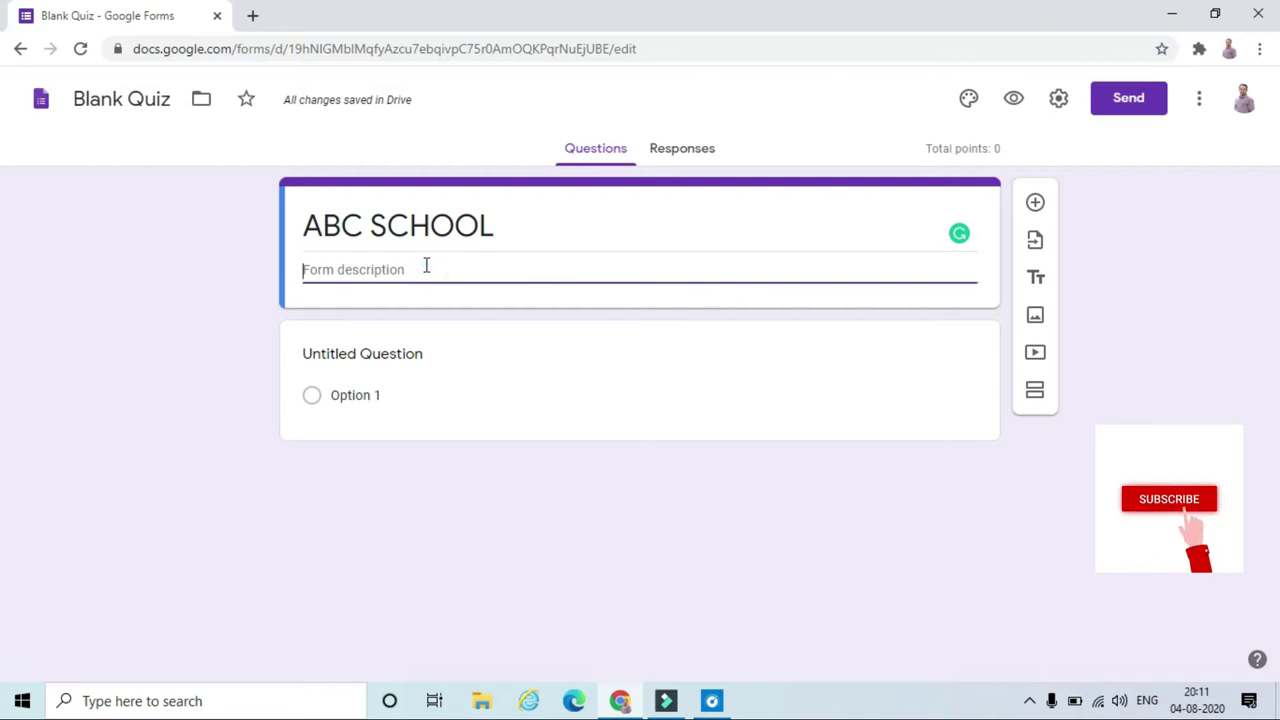
Add a required short-answer question titled NAME
{"action": "left_click", "coordinate": [1036, 205]}
{"action": "type", "text": "NAME"}
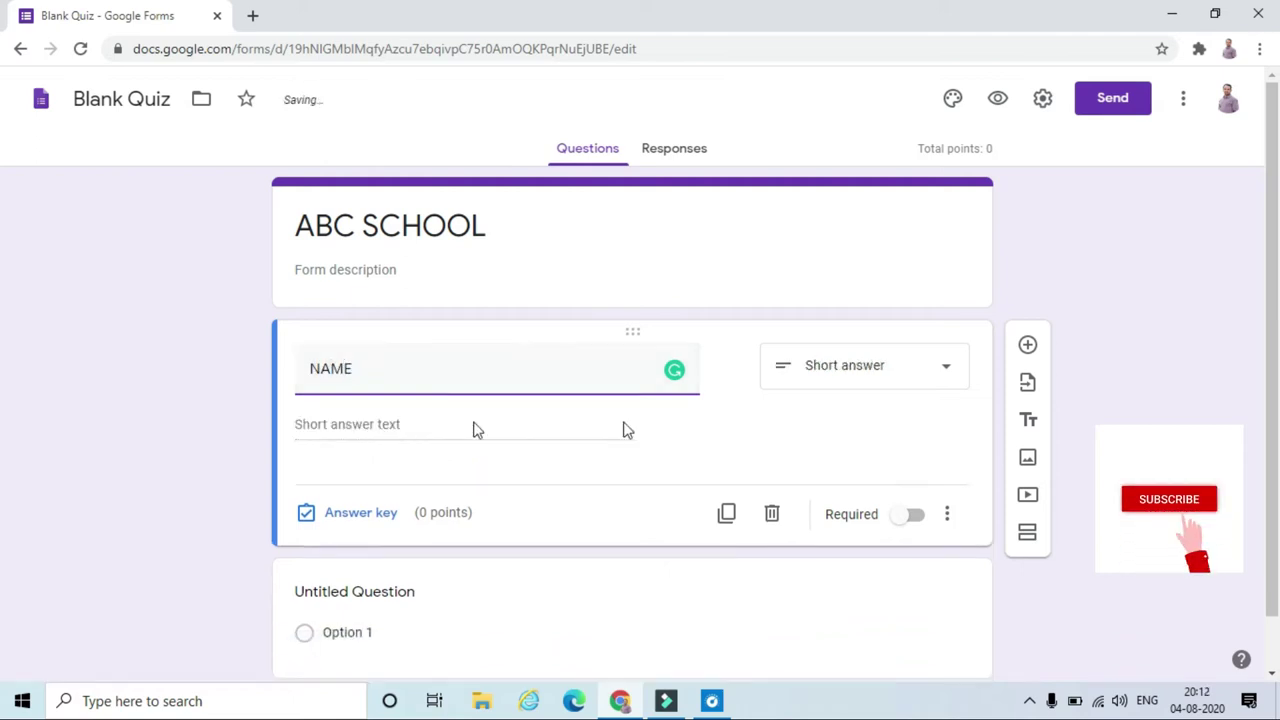
{"action": "left_click", "coordinate": [900, 378]}
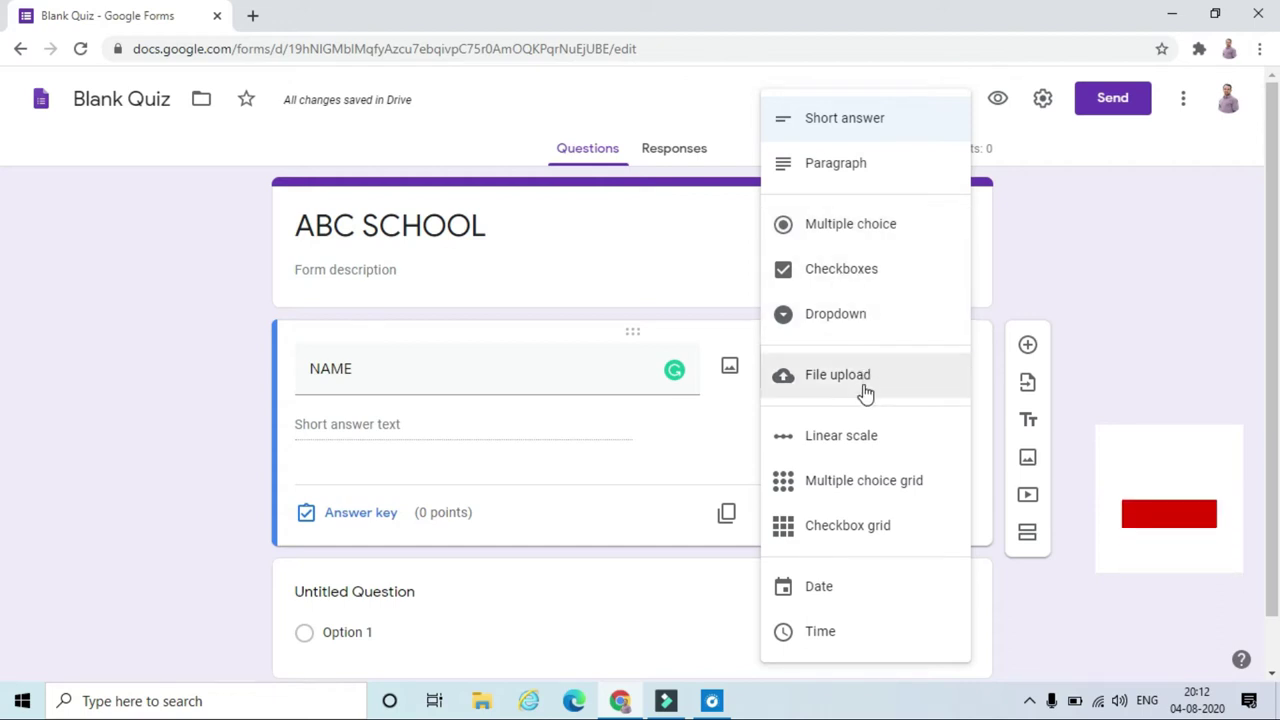
{"action": "left_click", "coordinate": [875, 123]}
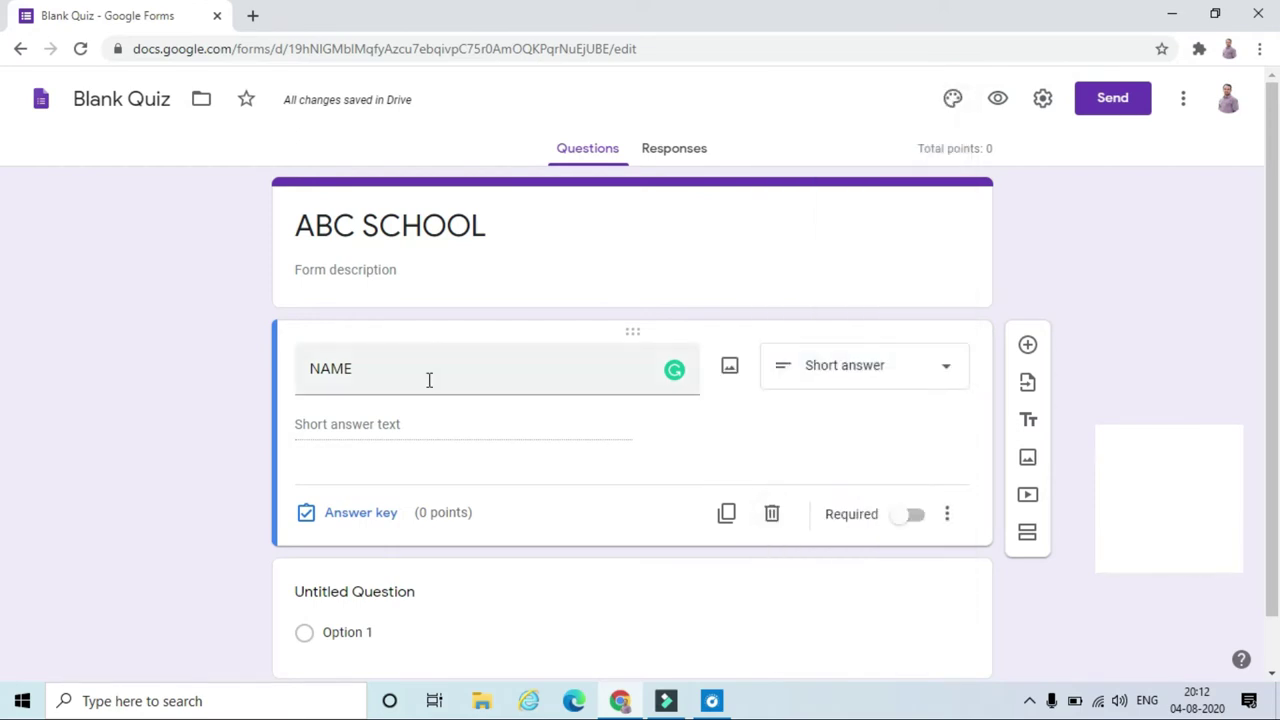
{"action": "left_click", "coordinate": [917, 517]}
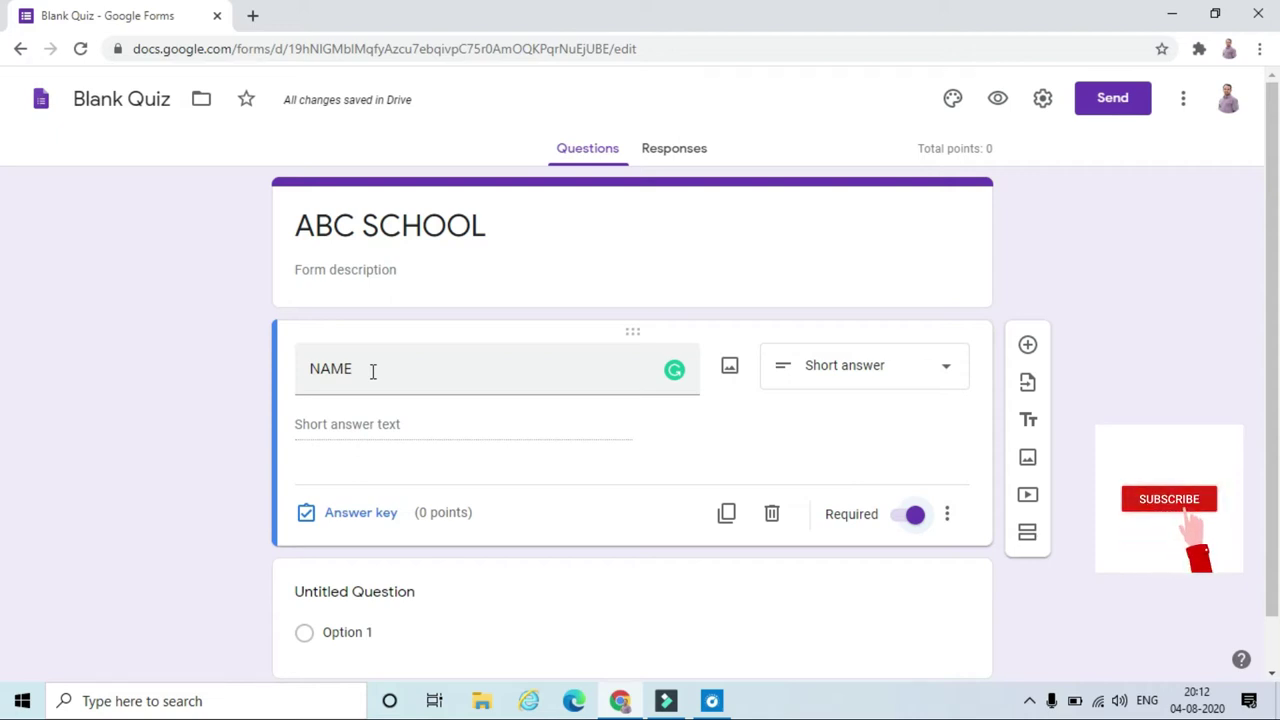
Add a short-answer question titled ROLL NUMBER and validate its response by Length with a maximum character count of 3
{"action": "left_click", "coordinate": [1027, 347]}
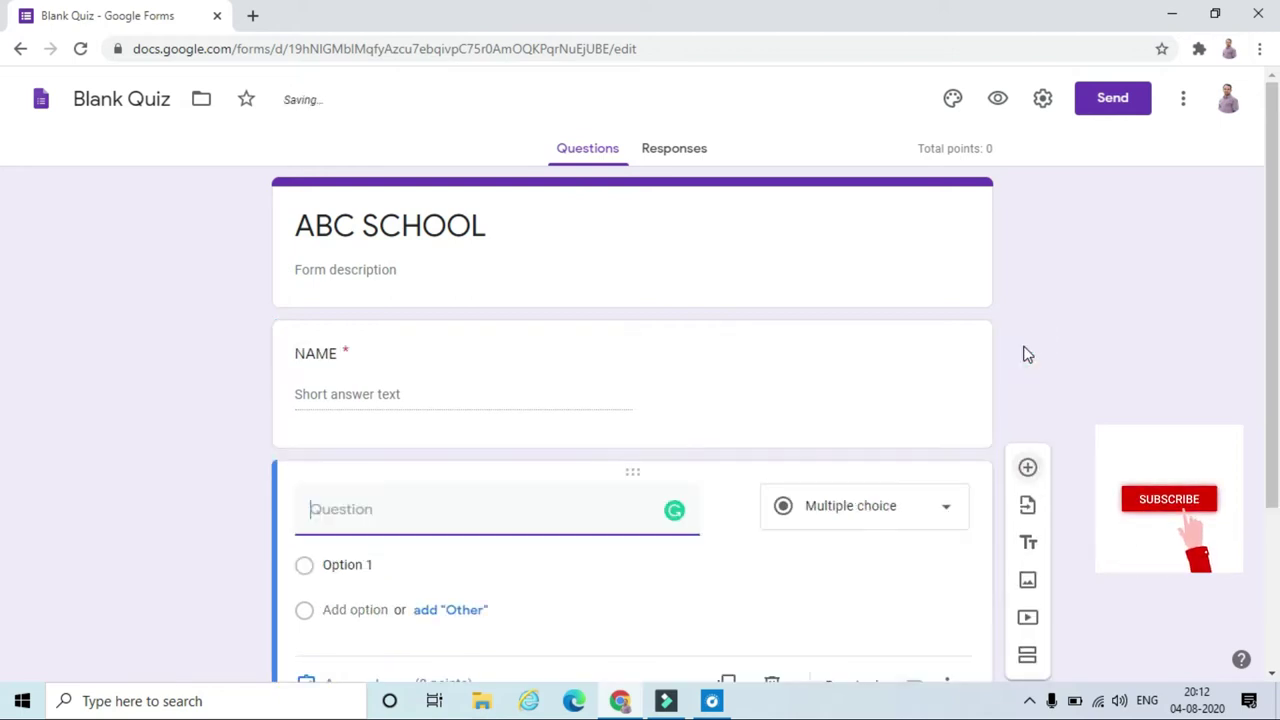
{"action": "type", "text": "ROLL NUMBER"}
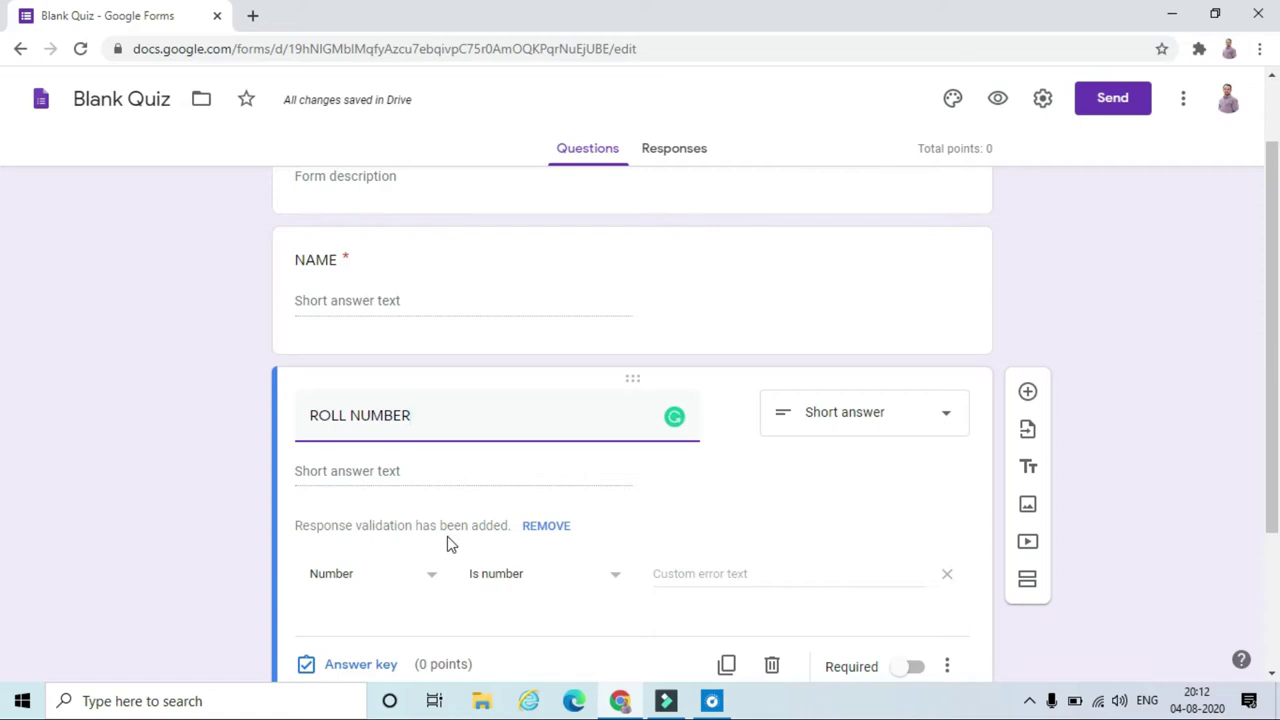
{"action": "left_click", "coordinate": [381, 586]}
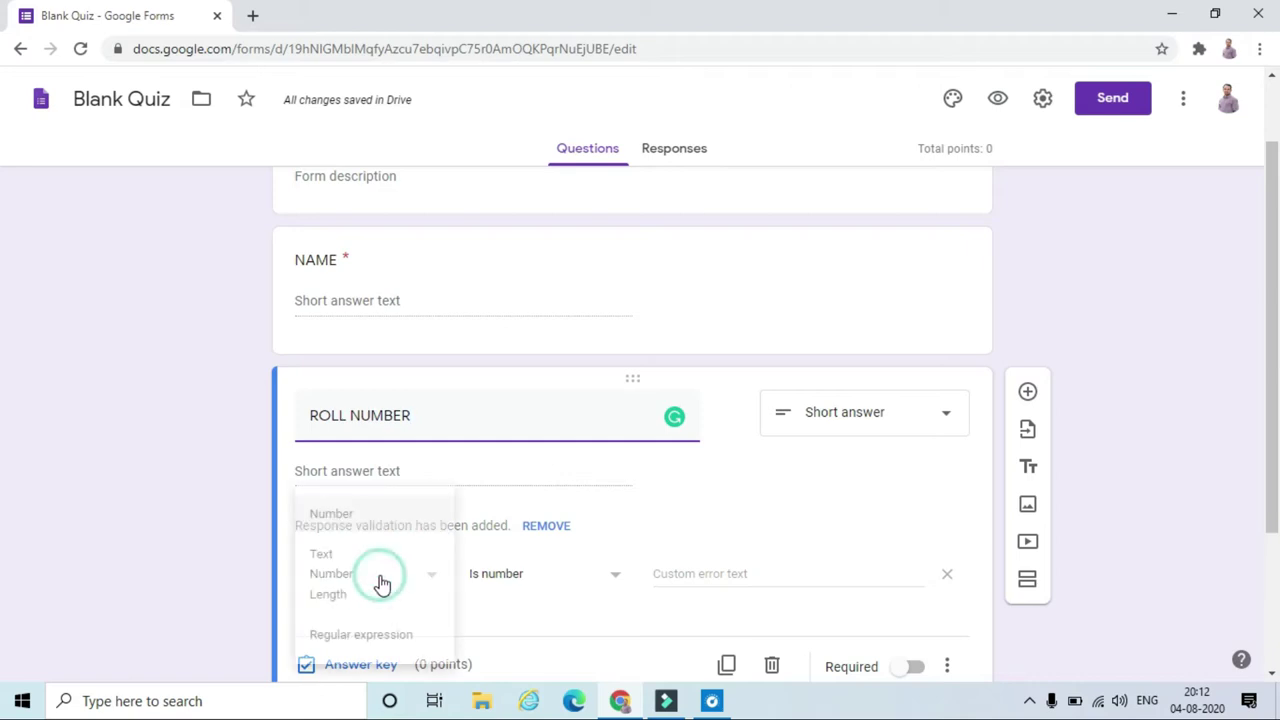
{"action": "left_click", "coordinate": [354, 597]}
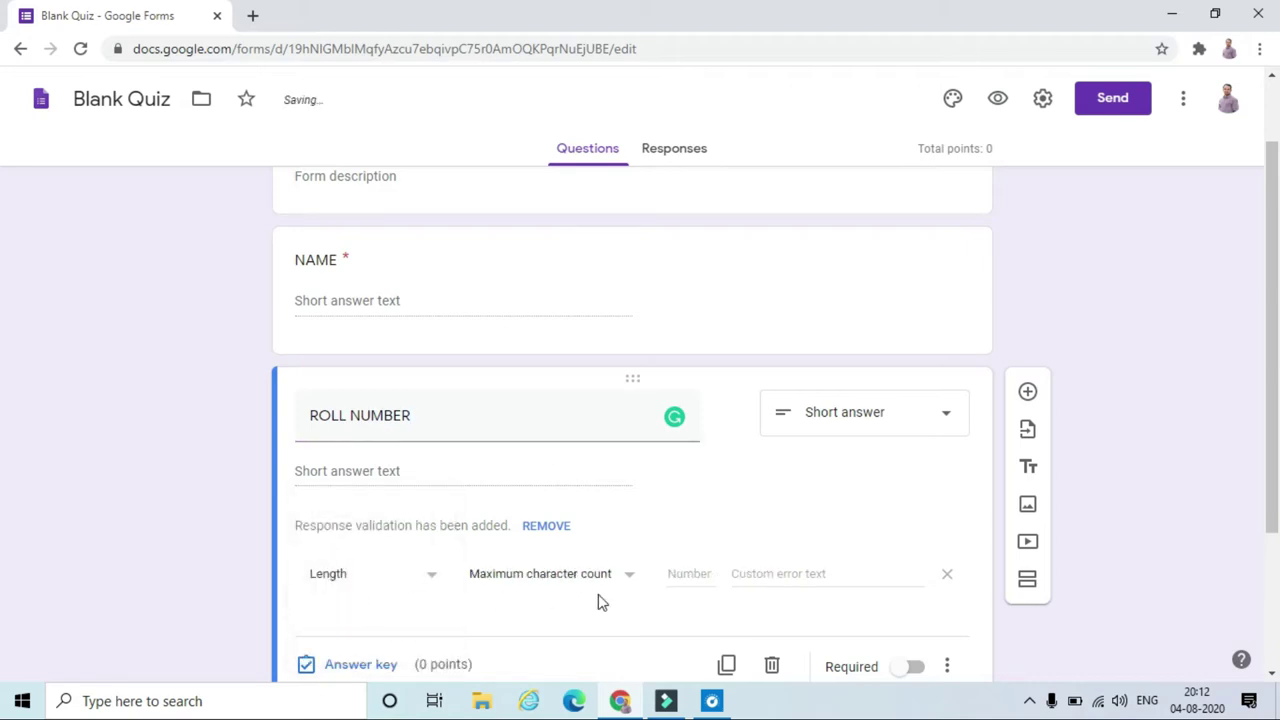
{"action": "left_click", "coordinate": [692, 575]}
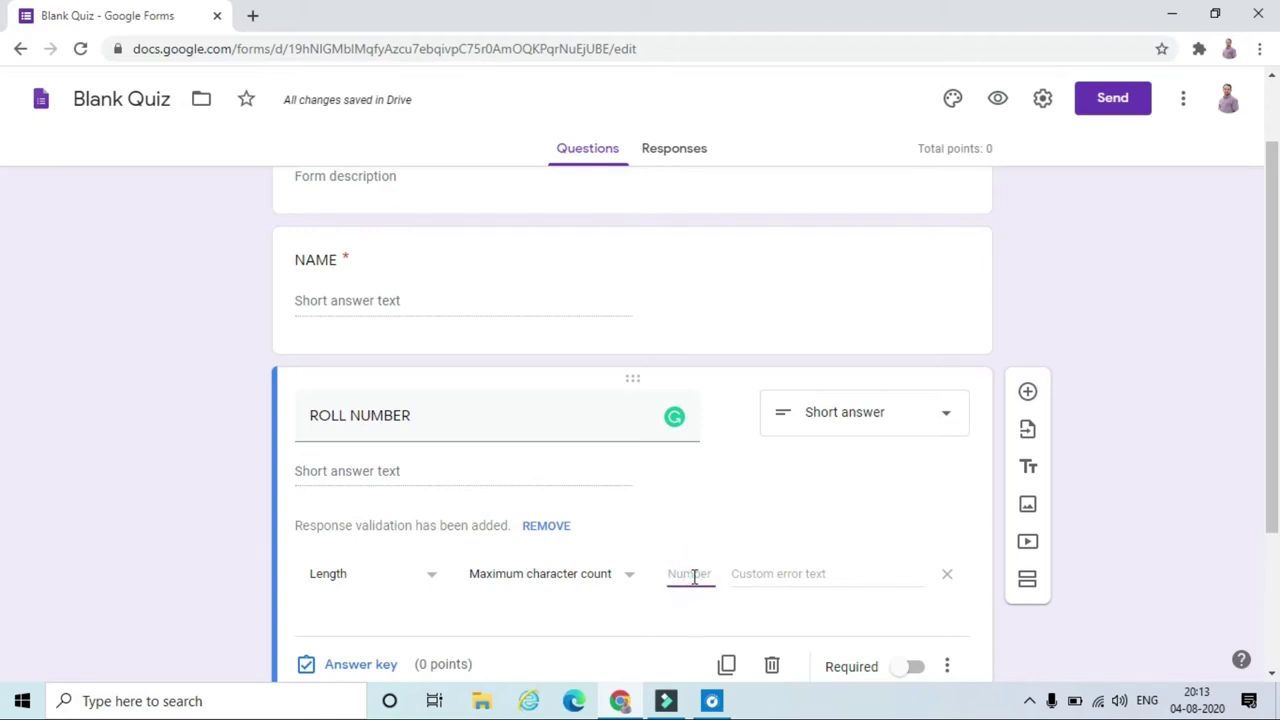
Reselect Length validation for ROLL NUMBER with maximum character count 3 and error text ENTER CORRECT NUMBER, and make the question required
{"action": "left_click", "coordinate": [377, 581]}
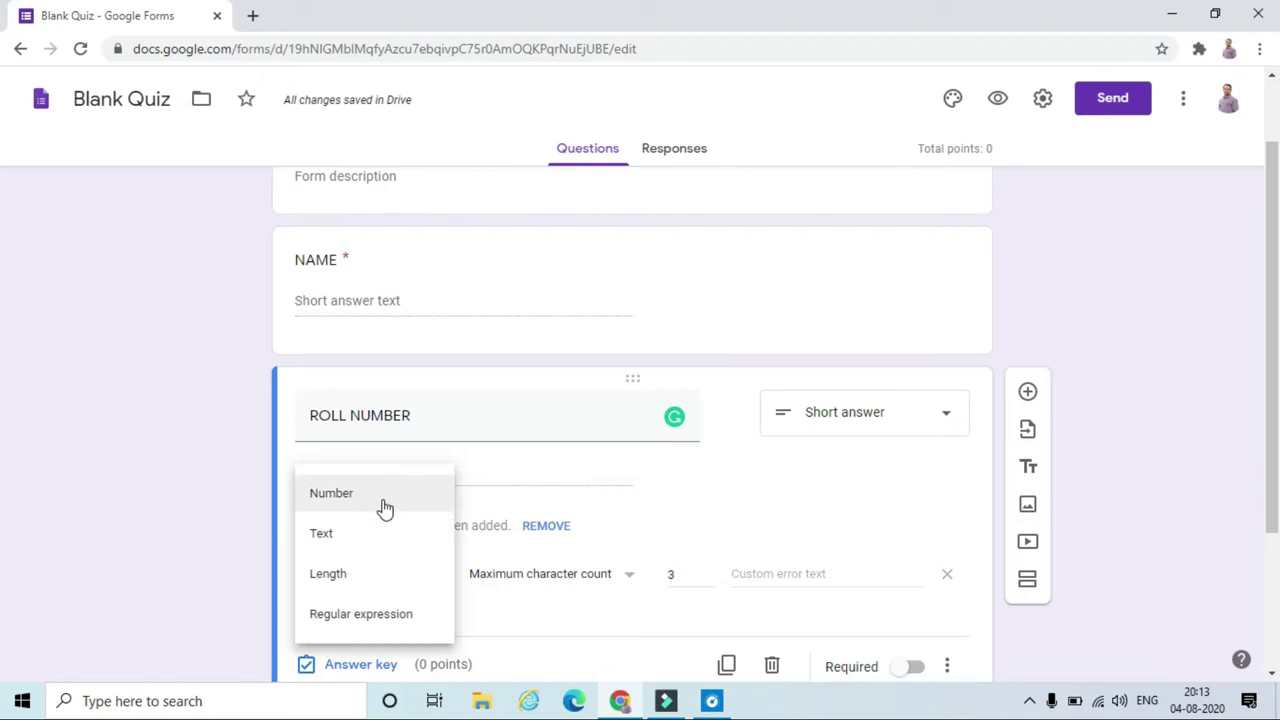
{"action": "left_click", "coordinate": [373, 589]}
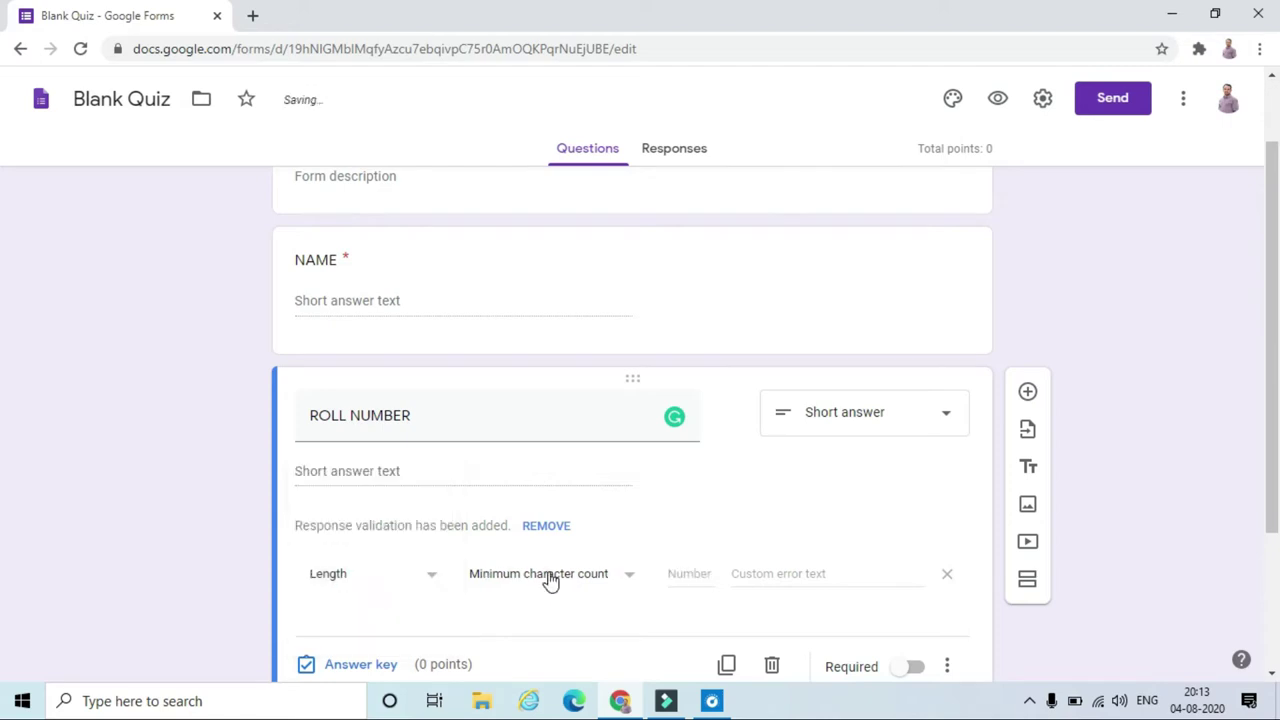
{"action": "left_click", "coordinate": [549, 580]}
{"action": "left_click", "coordinate": [540, 531]}
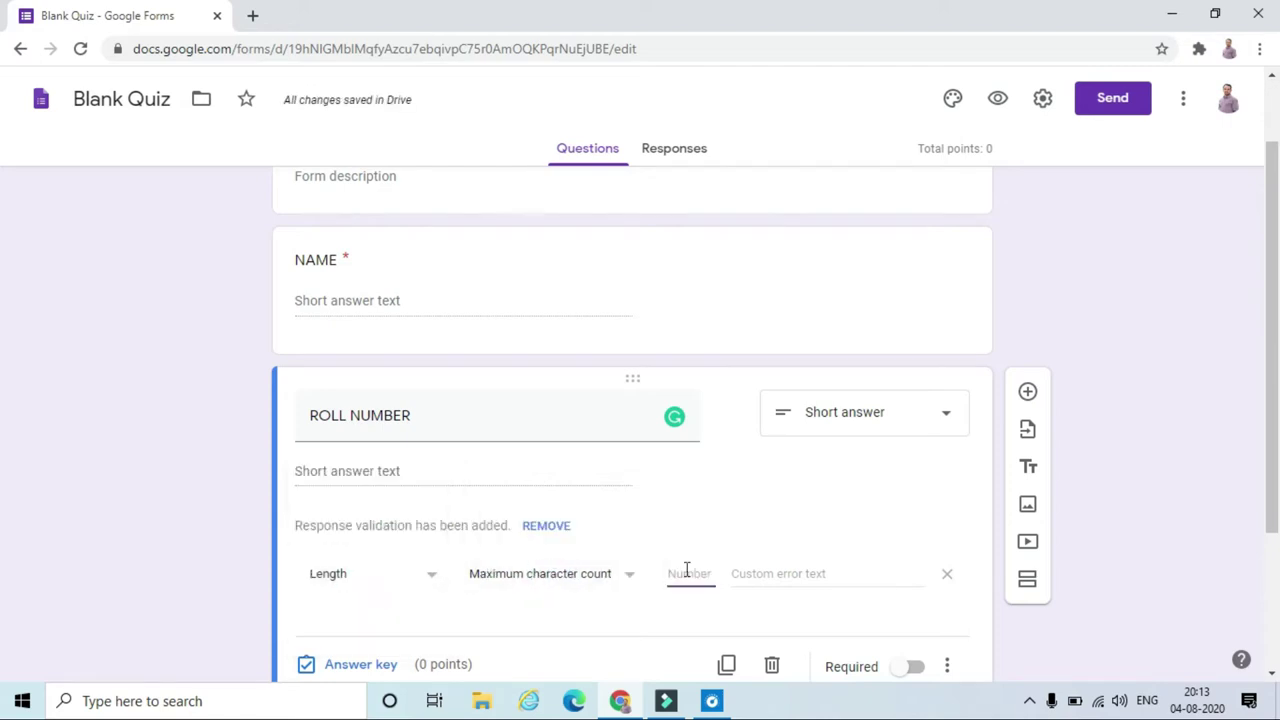
{"action": "left_click", "coordinate": [792, 572]}
{"action": "type", "text": "ENTER CORRECT NUMBER"}
{"action": "scroll", "coordinate": [505, 416], "scroll_direction": "down", "scroll_amount": 1}
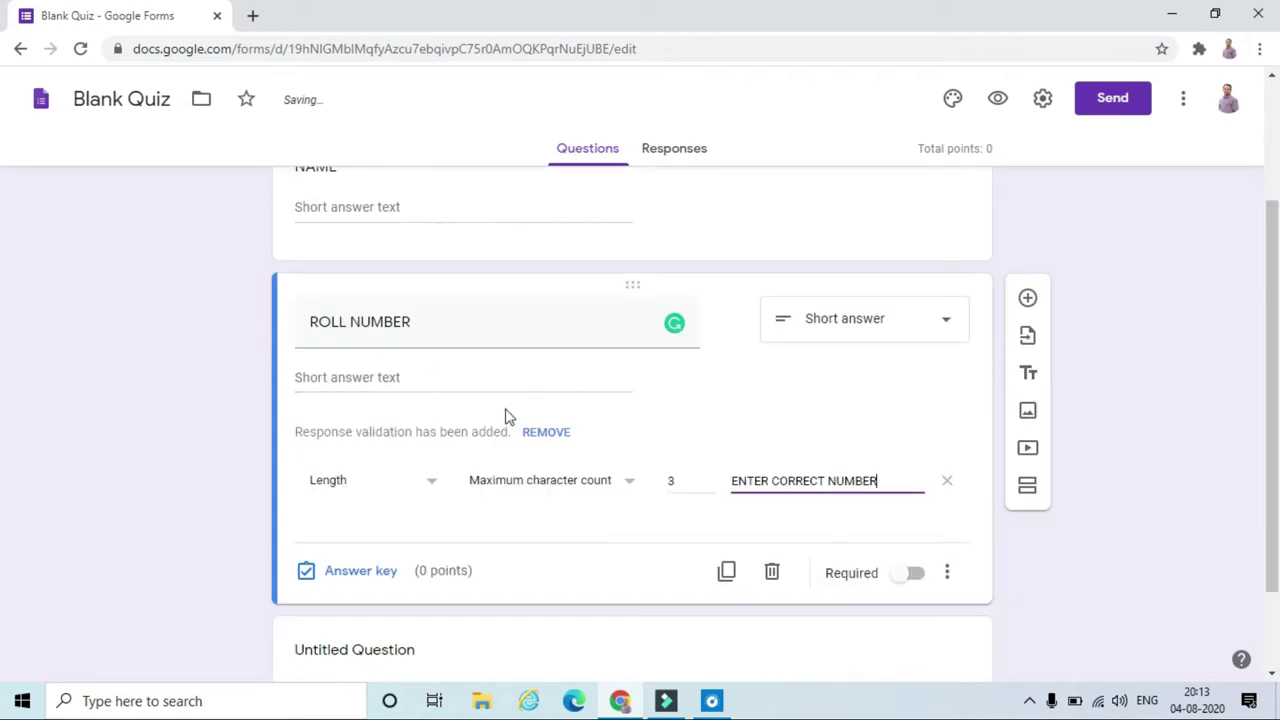
{"action": "left_click", "coordinate": [915, 580]}
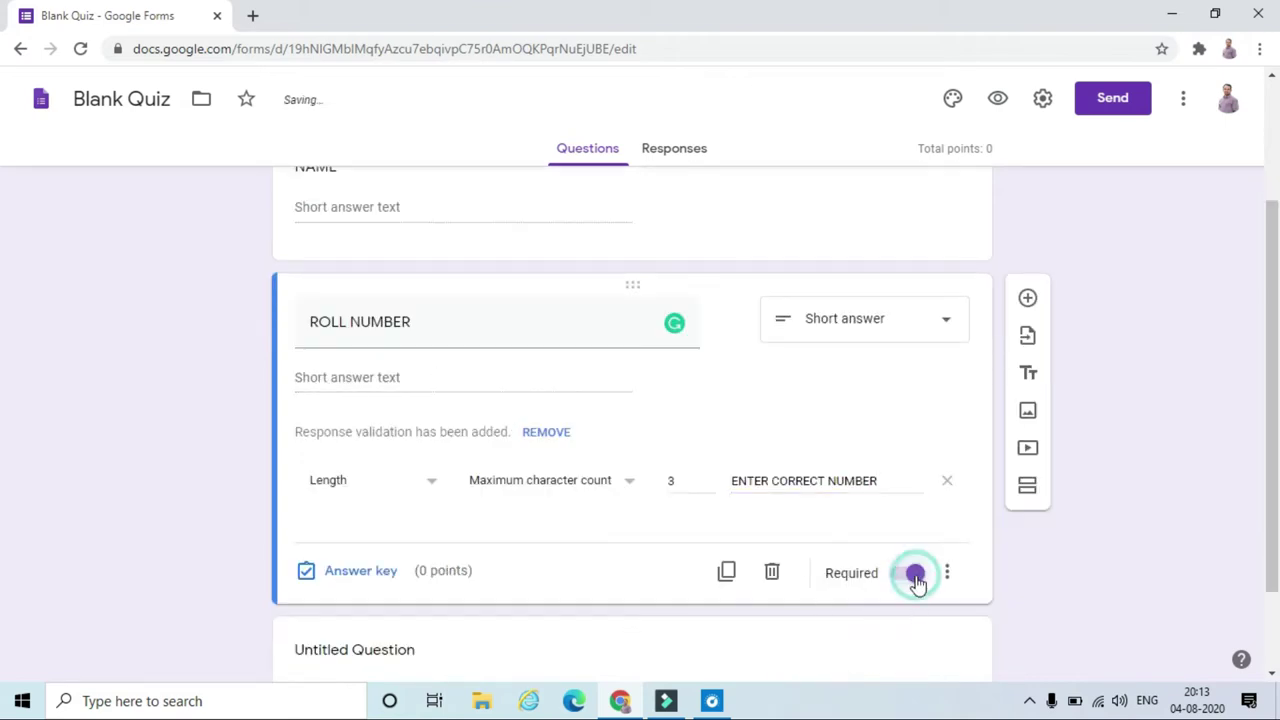
Add a new section after the ROLL NUMBER question and give it the description PART 1
{"action": "scroll", "coordinate": [614, 560], "scroll_direction": "down", "scroll_amount": 1}
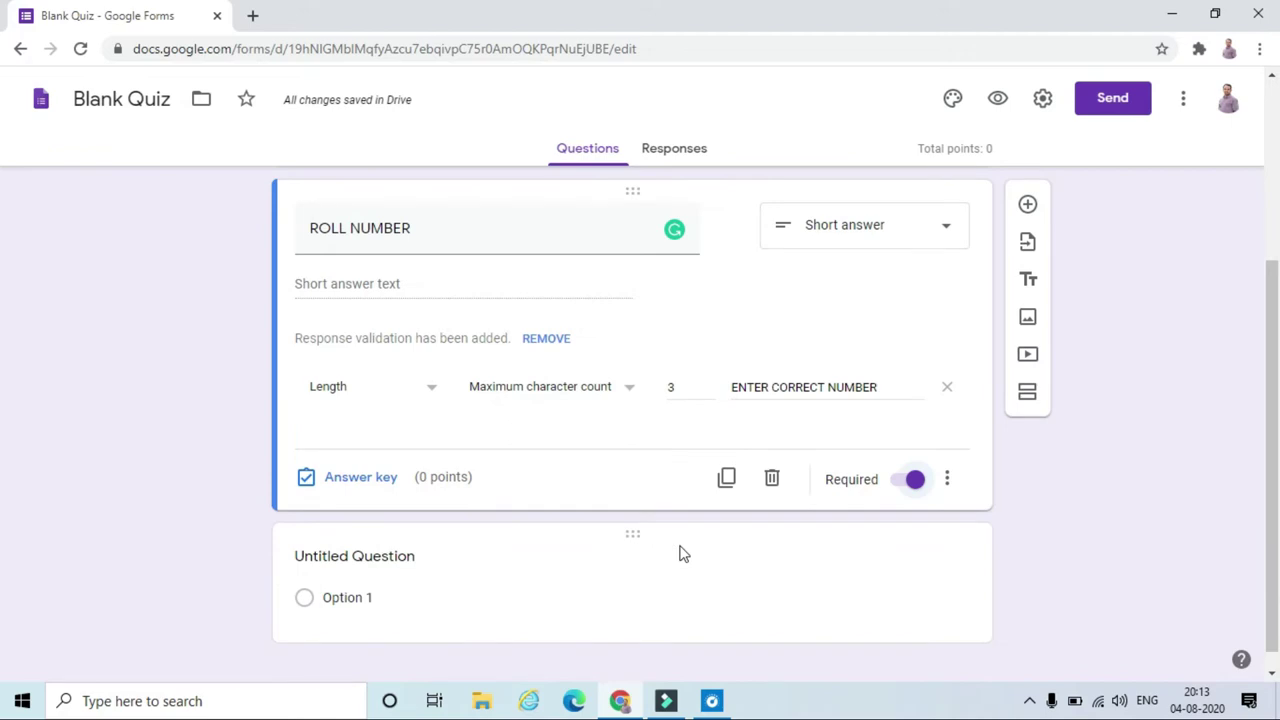
{"action": "left_click", "coordinate": [1028, 396]}
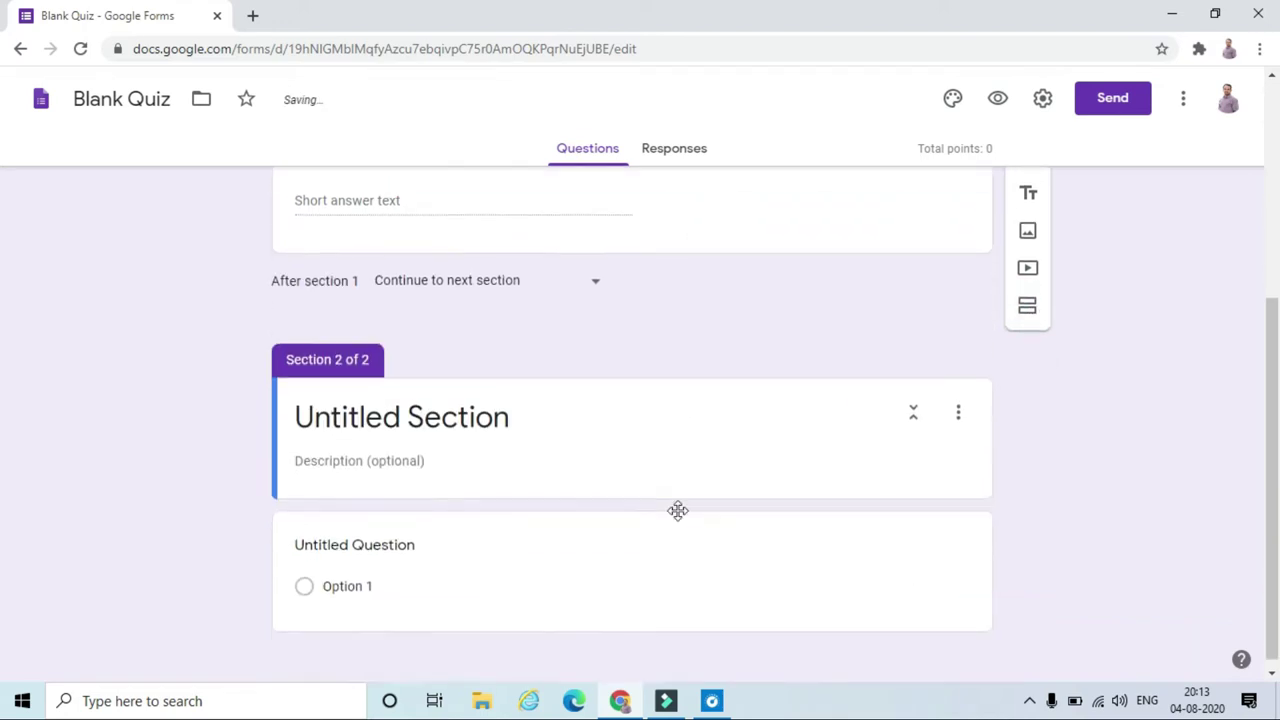
{"action": "left_click", "coordinate": [449, 452]}
{"action": "type", "text": "PART 1"}
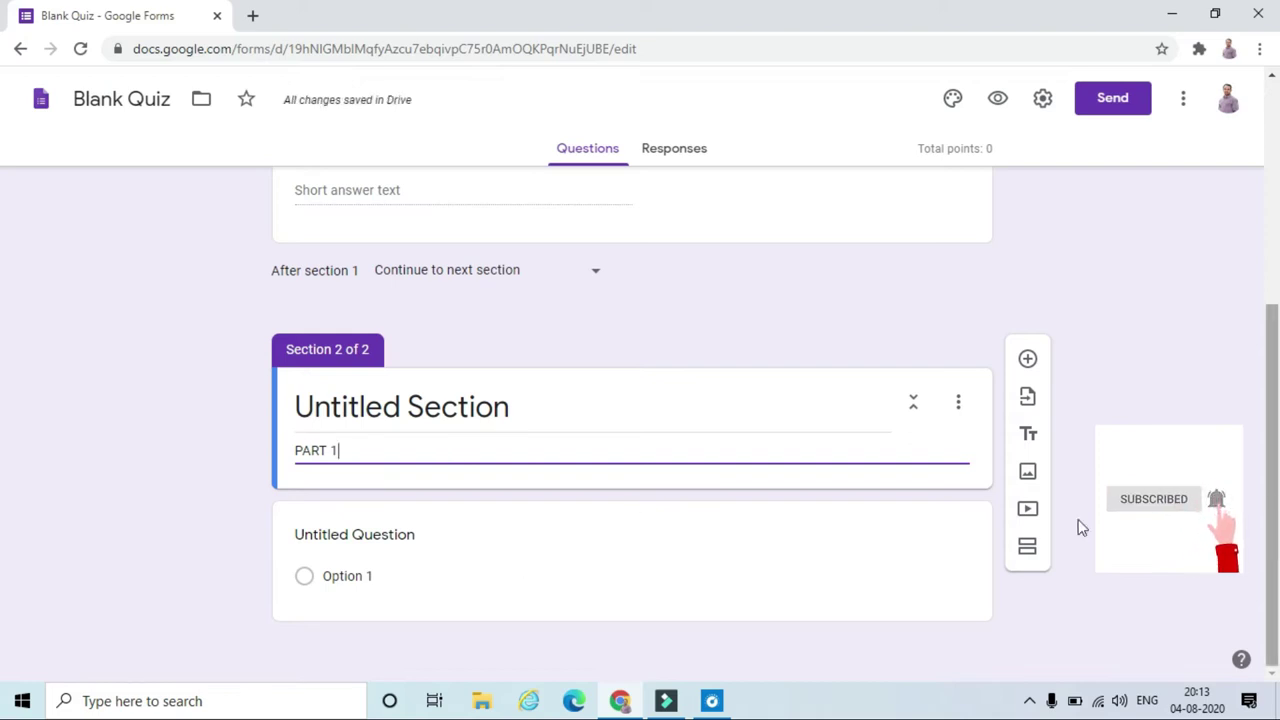
Rewrite the untitled question in section 2 as WHO IS PM OF INDIA, with Multiple choice as its type
{"action": "left_click", "coordinate": [318, 541]}
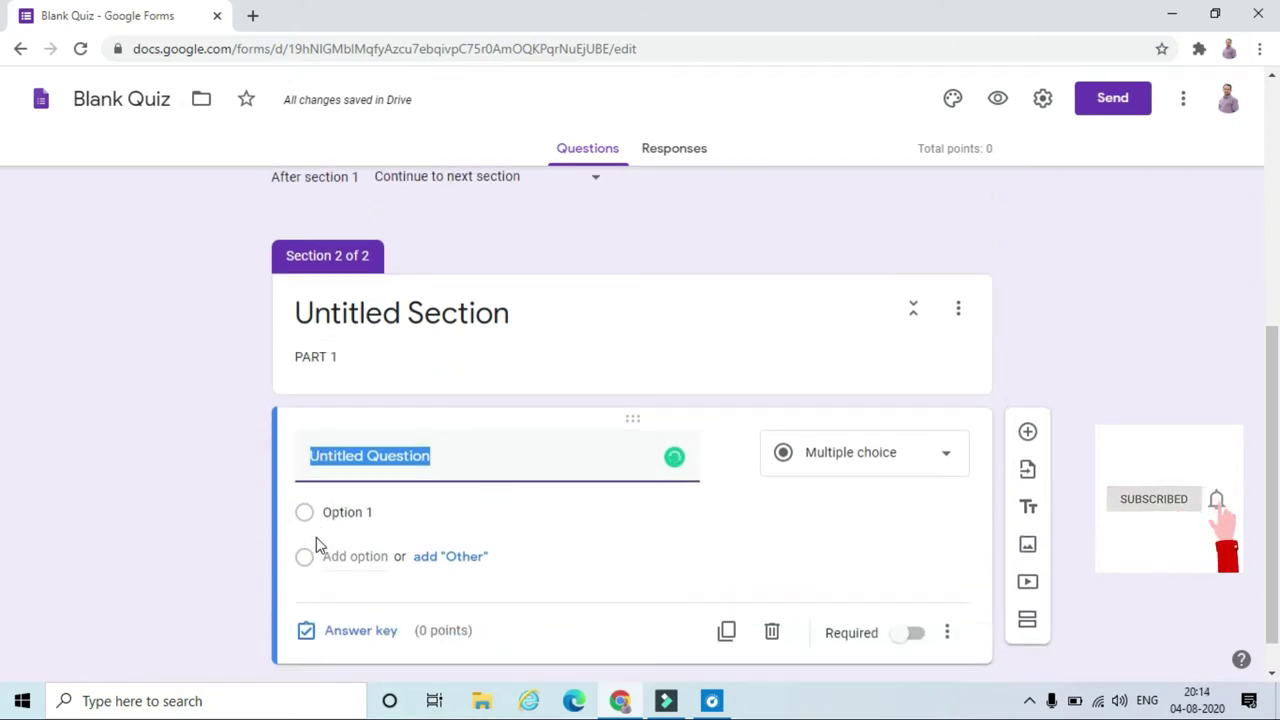
{"action": "type", "text": "WHO IS PM O"}
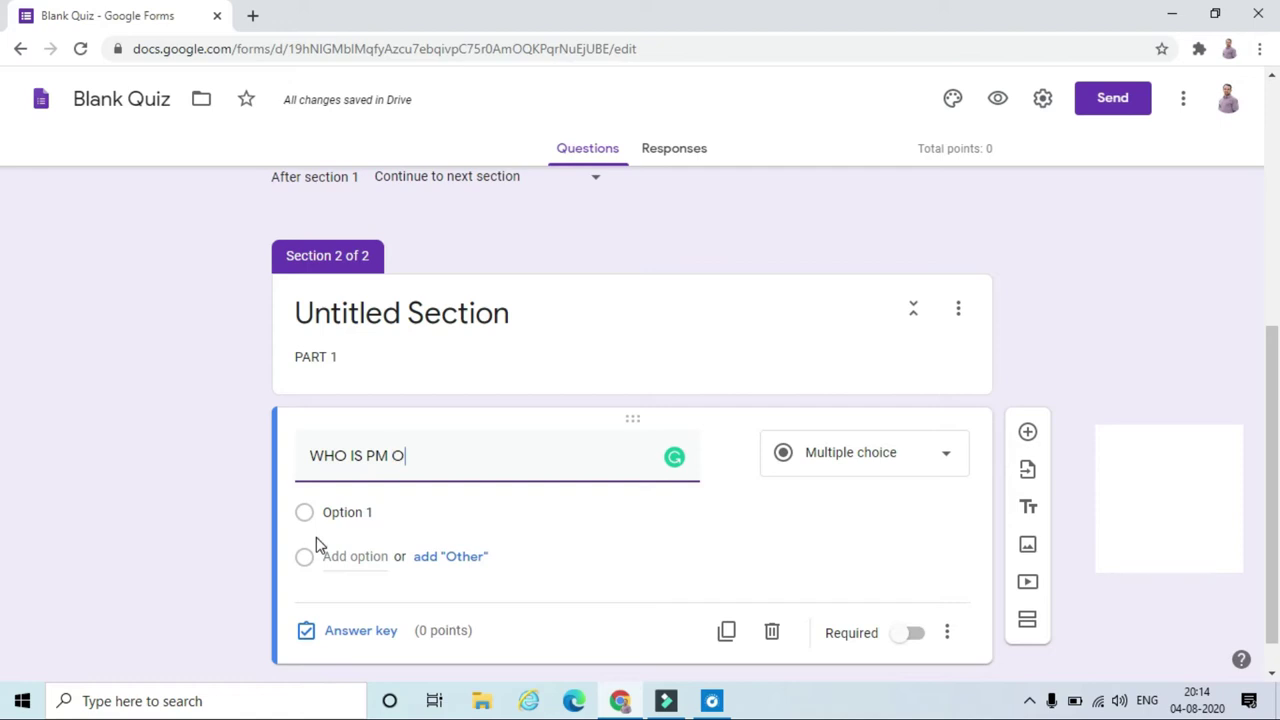
{"action": "type", "text": "F INDIA"}
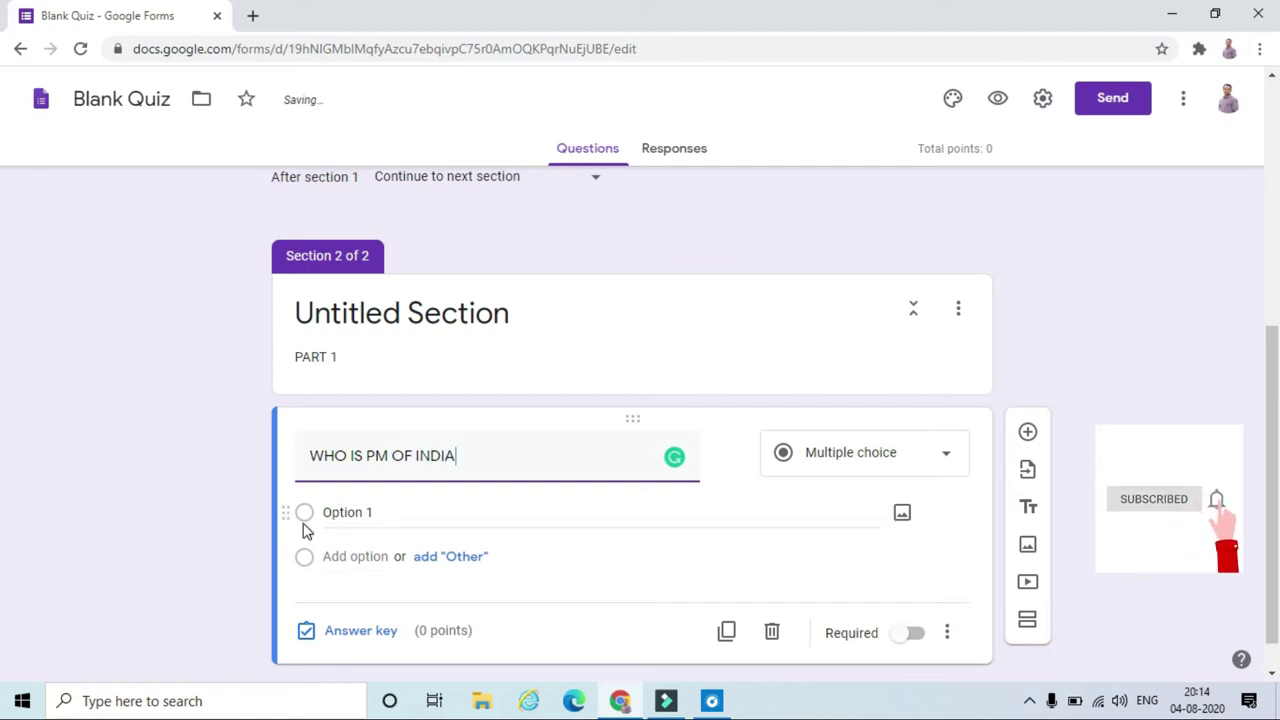
{"action": "left_click", "coordinate": [910, 461]}
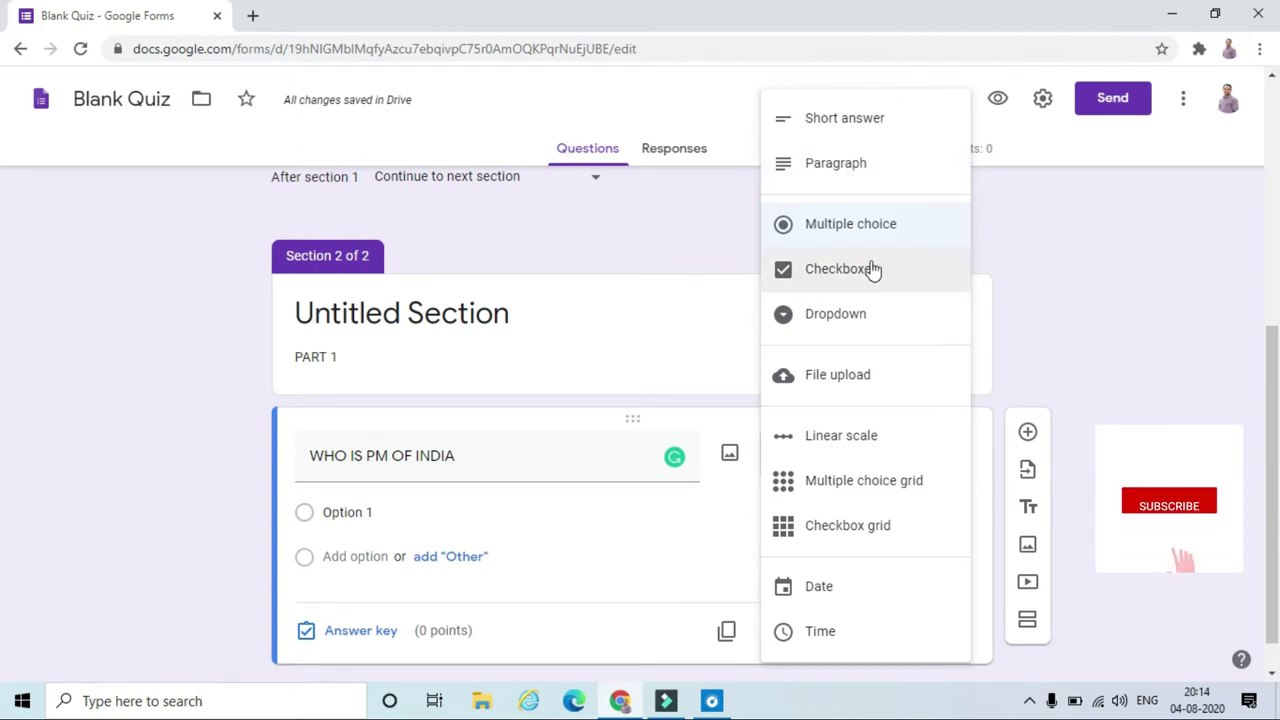
{"action": "left_click", "coordinate": [881, 225]}
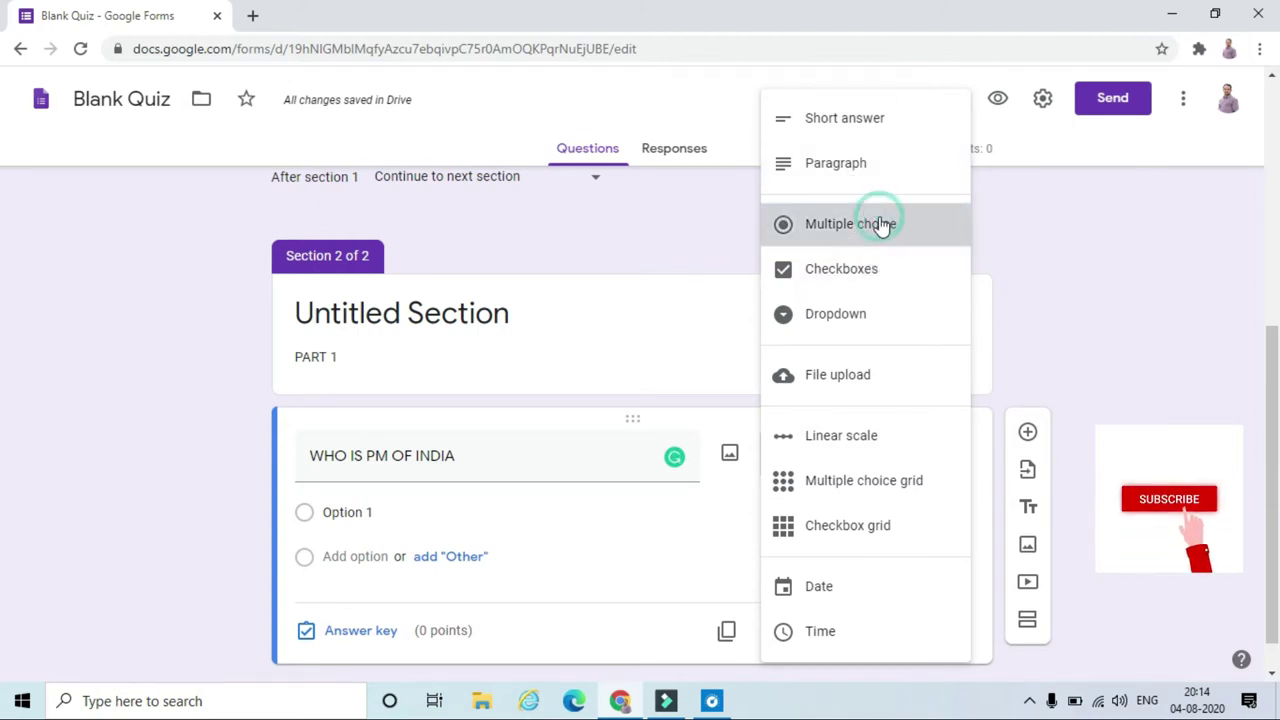
Fill in four answer options for the PM question: NARENDRA MODI, AMIT SHAH, RAHUL GANDHI and SONIA GANDHI
{"action": "left_click", "coordinate": [335, 515]}
{"action": "type", "text": "NARENDRA MODI"}
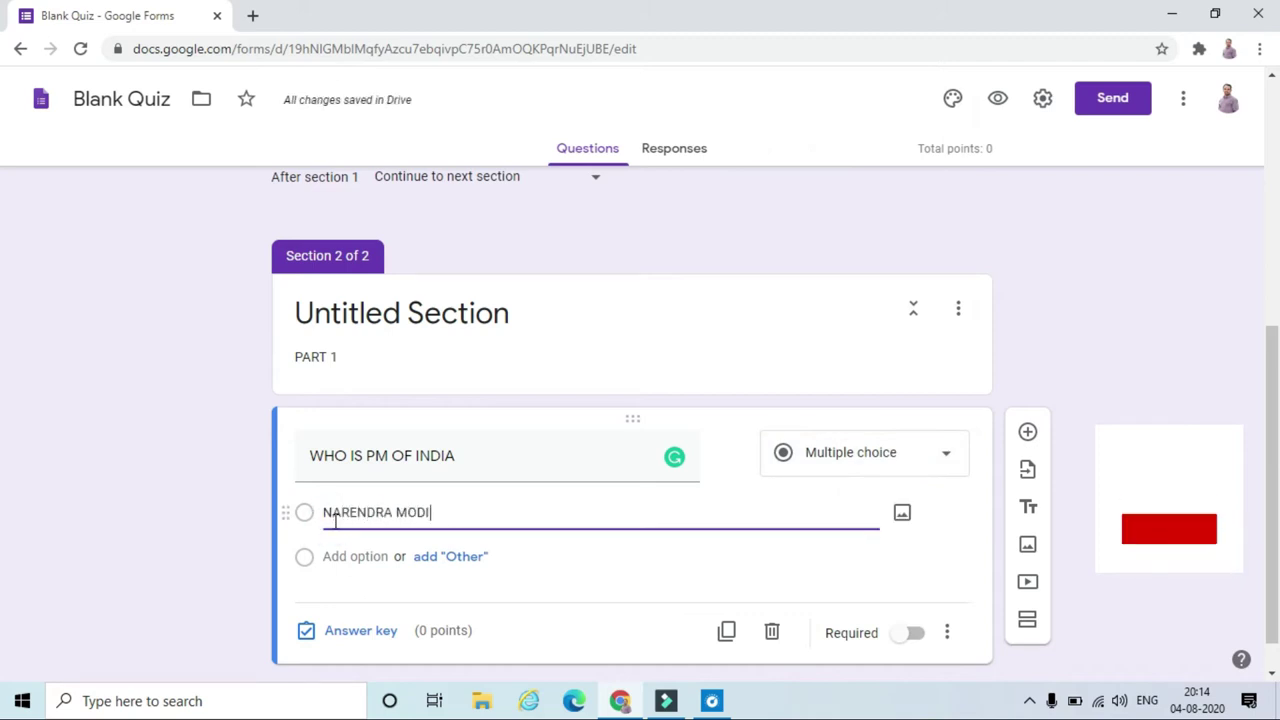
{"action": "left_click", "coordinate": [336, 556]}
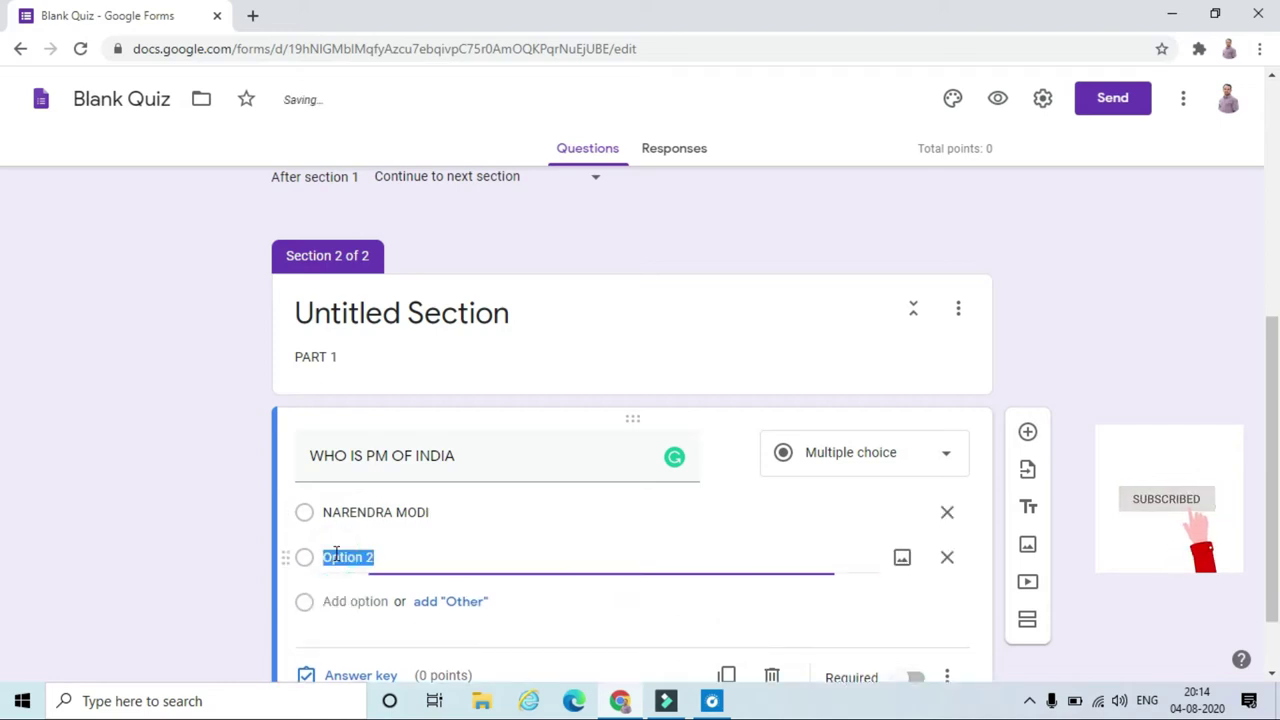
{"action": "type", "text": "AMIT SHAH"}
{"action": "left_click", "coordinate": [346, 601]}
{"action": "type", "text": "RAHUL GANDHI"}
{"action": "left_click", "coordinate": [345, 647]}
{"action": "type", "text": "SONIA GANDHI"}
{"action": "scroll", "coordinate": [1100, 340], "scroll_direction": "down", "scroll_amount": 1}
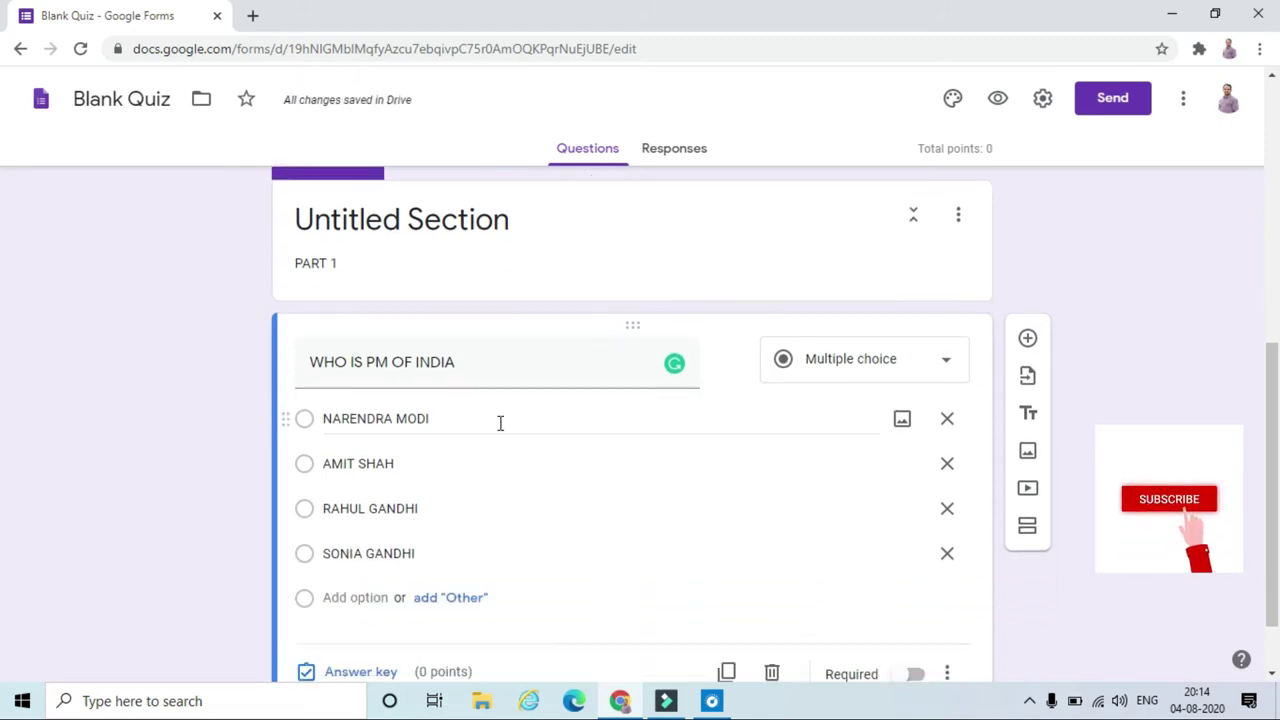
Set NARENDRA MODI as the correct answer to the PM question, worth 1 point
{"action": "scroll", "coordinate": [508, 517], "scroll_direction": "down", "scroll_amount": 1}
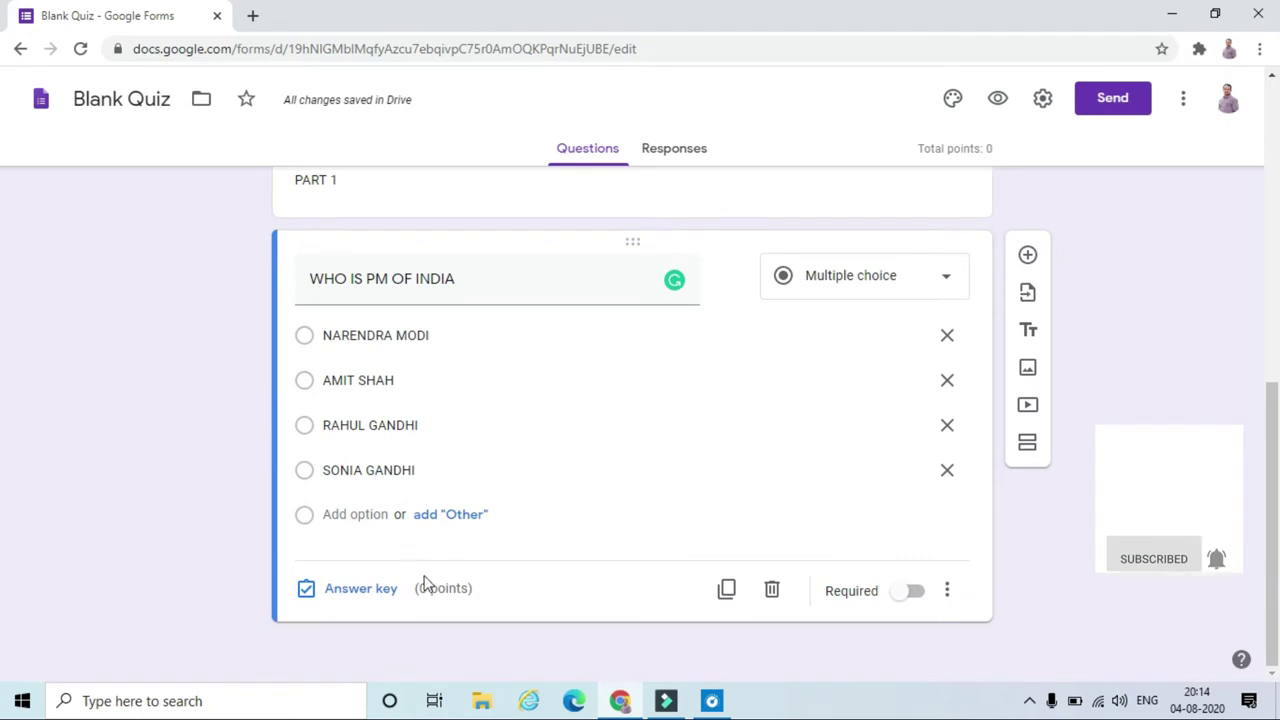
{"action": "left_click", "coordinate": [360, 590]}
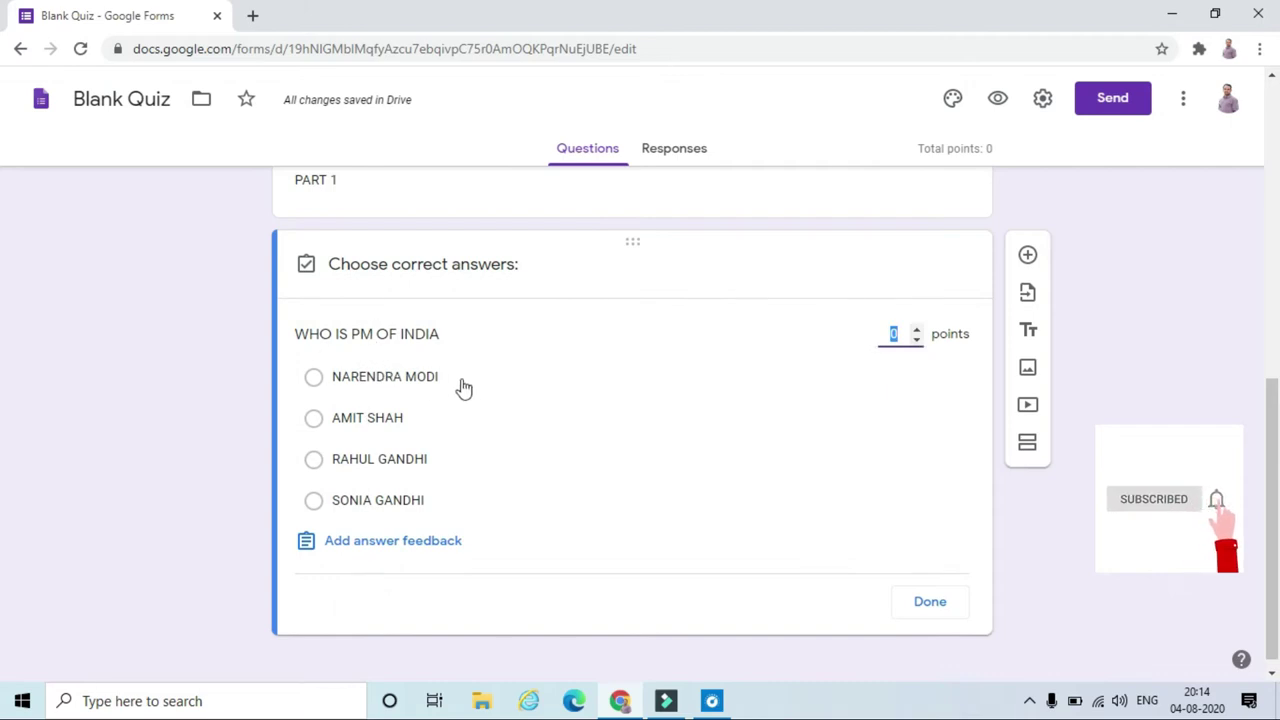
{"action": "left_click", "coordinate": [313, 378]}
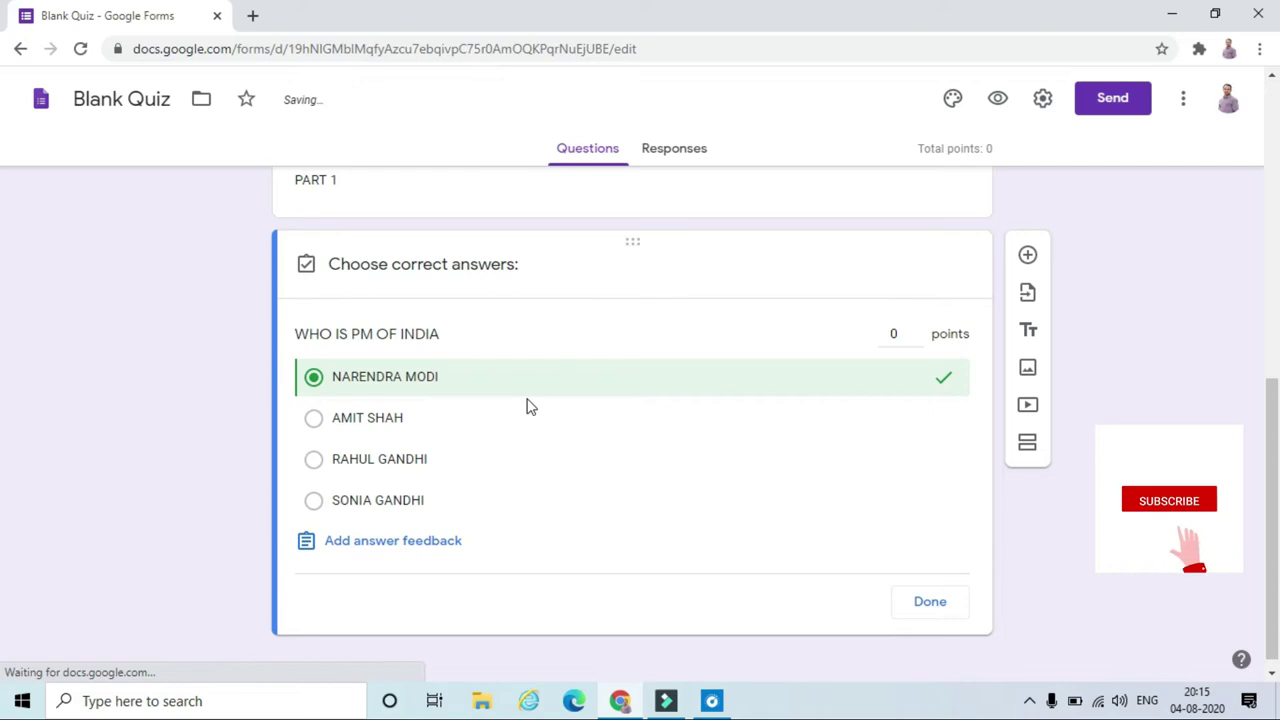
{"action": "left_click", "coordinate": [889, 333]}
{"action": "type", "text": "1"}
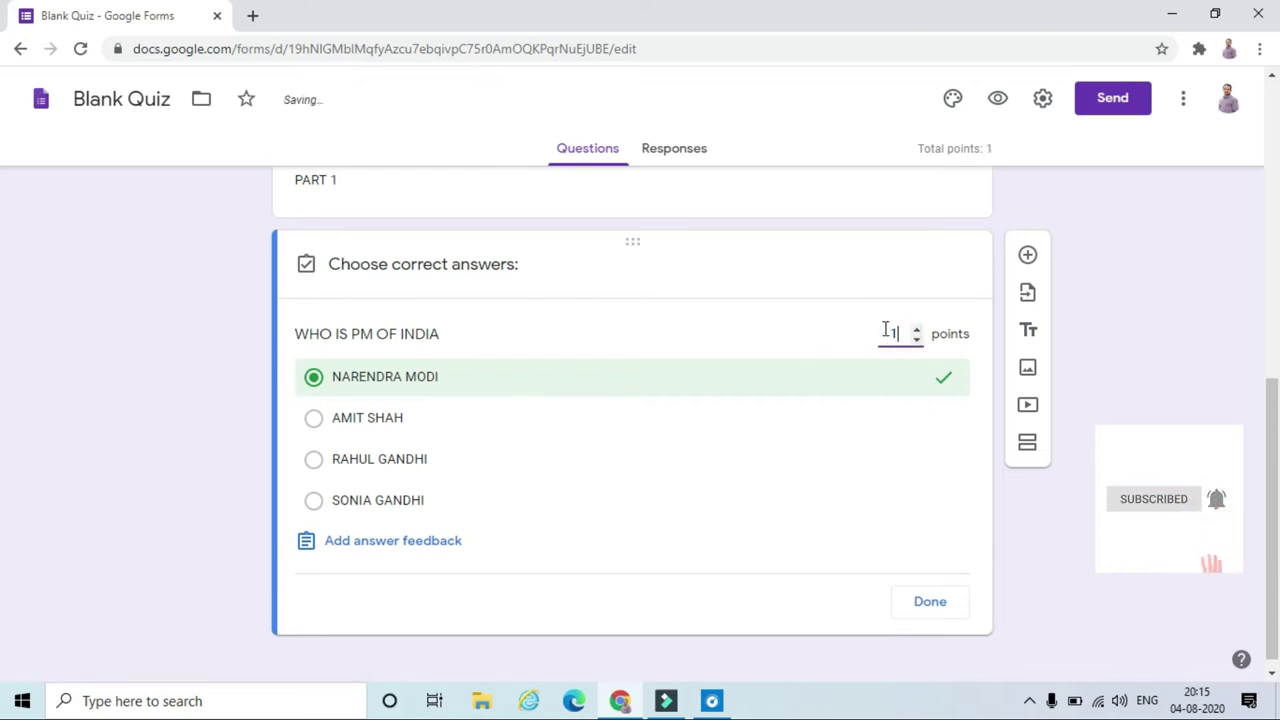
{"action": "left_click", "coordinate": [930, 602]}
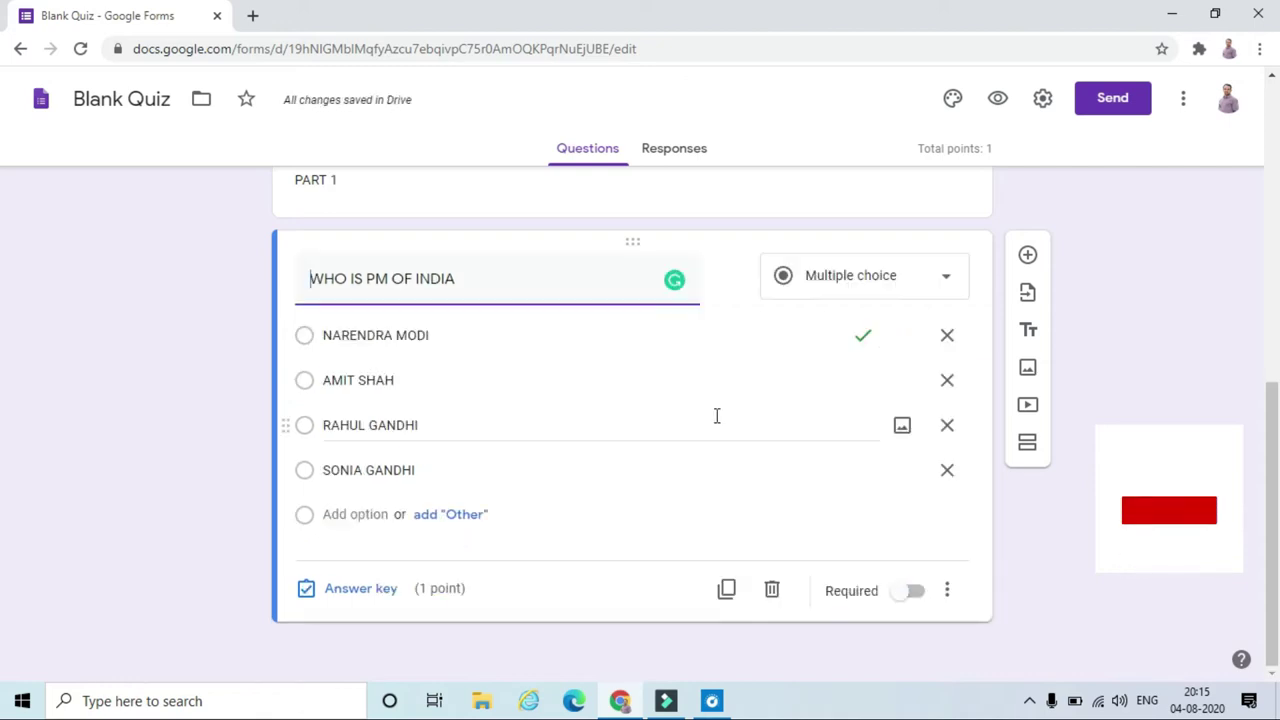
Add a new question of type Checkboxes with the text IDENTIFY EVEN NUMBER
{"action": "left_click", "coordinate": [1029, 257]}
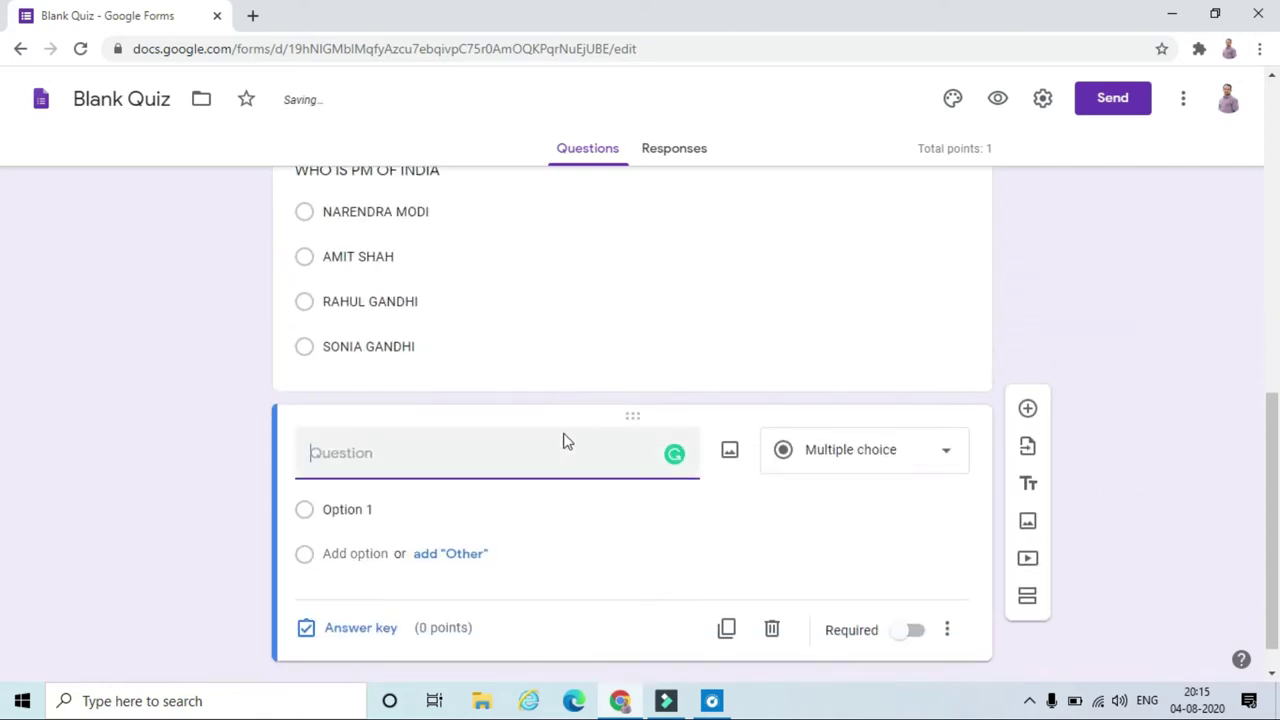
{"action": "left_click", "coordinate": [889, 459]}
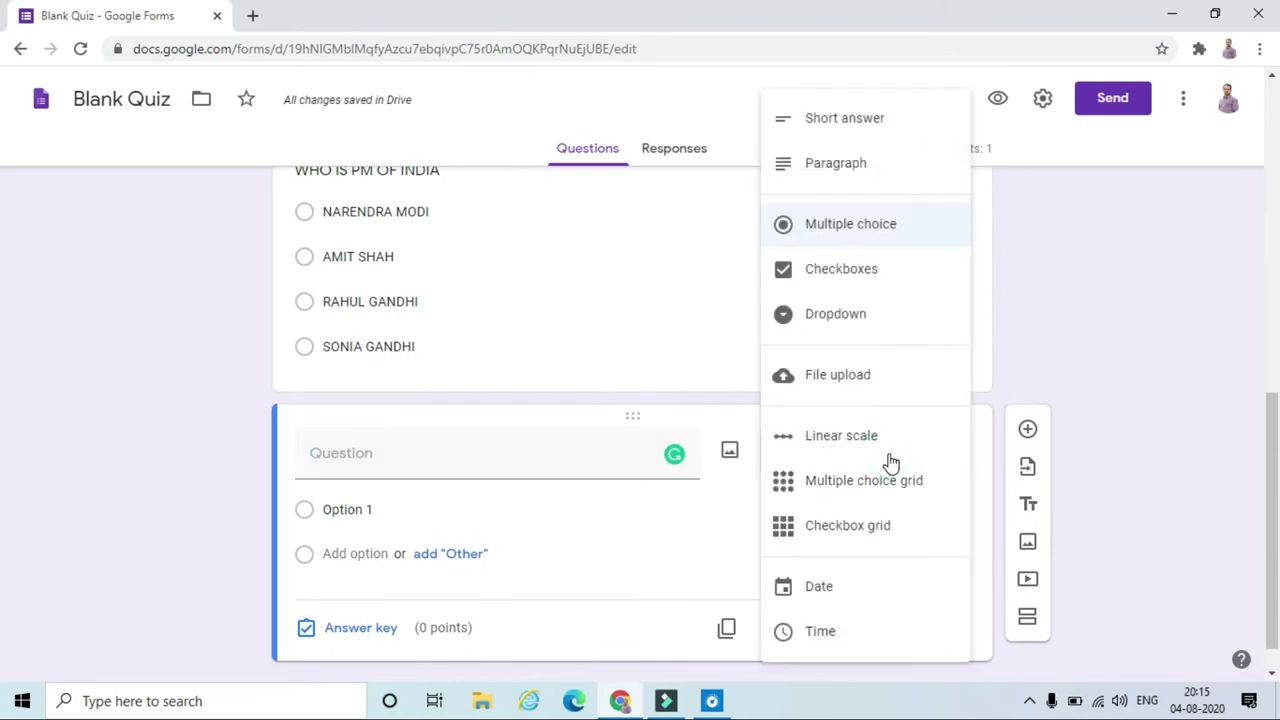
{"action": "left_click", "coordinate": [864, 285]}
{"action": "type", "text": "IDENTIFY "}
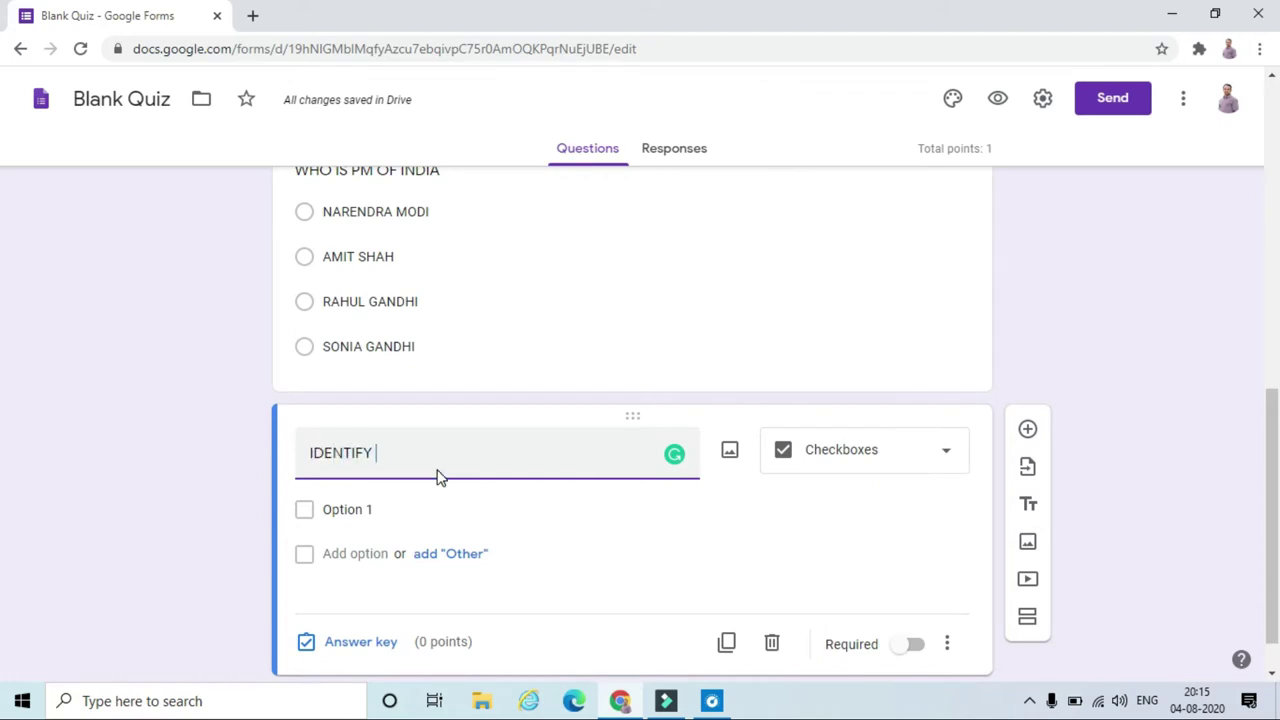
{"action": "type", "text": "EVEN NUMBER"}
Fill in four answer options for the even number question: 2, 4, 6 and 9
{"action": "left_click", "coordinate": [327, 512]}
{"action": "type", "text": "2"}
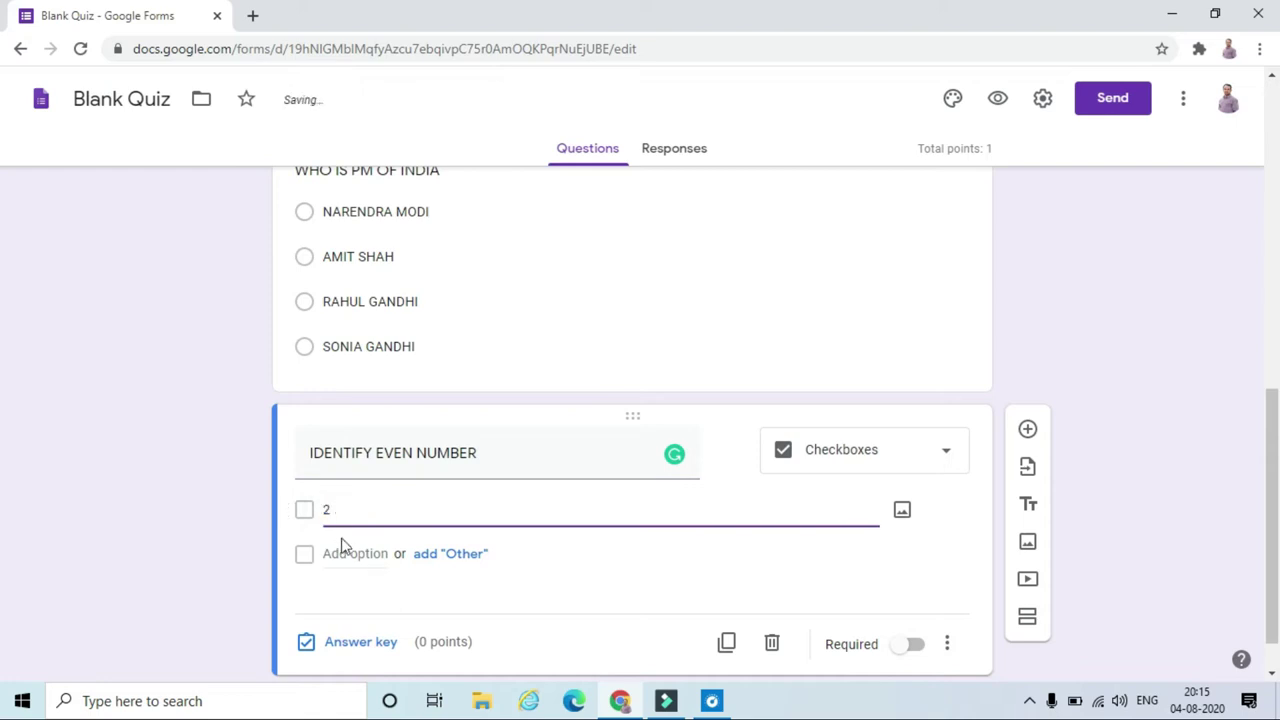
{"action": "left_click", "coordinate": [343, 550]}
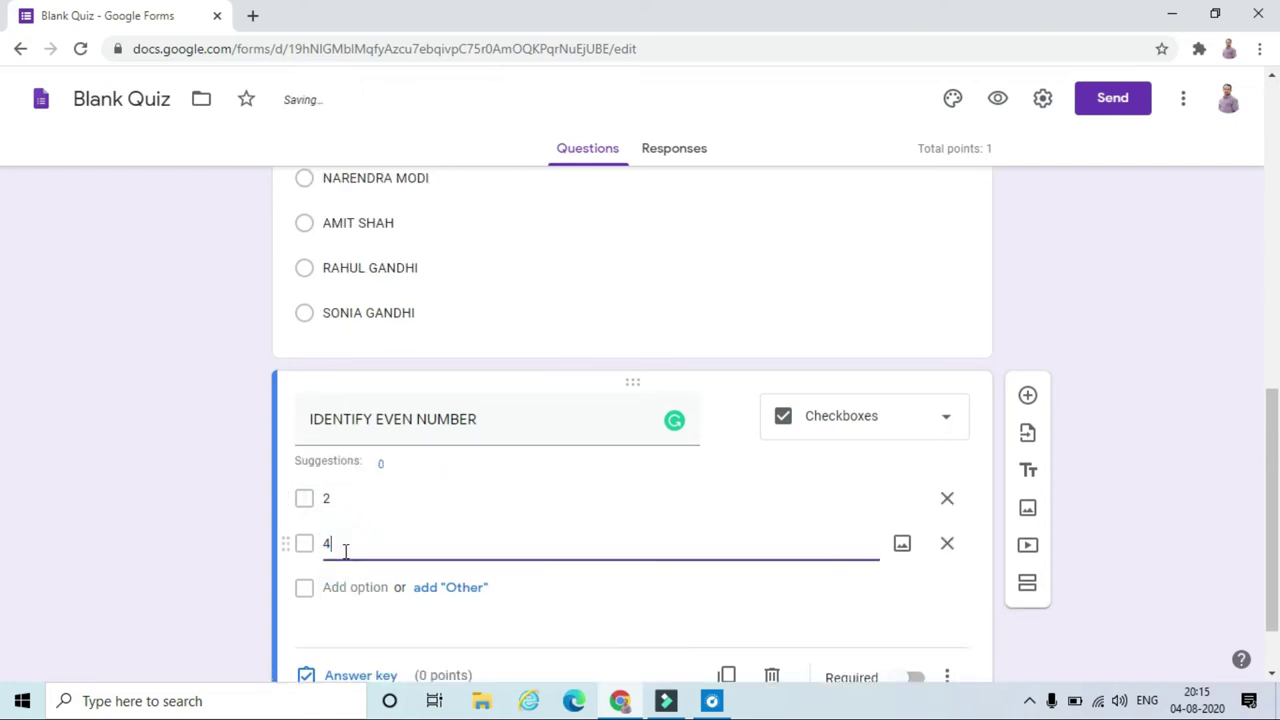
{"action": "left_click", "coordinate": [345, 587]}
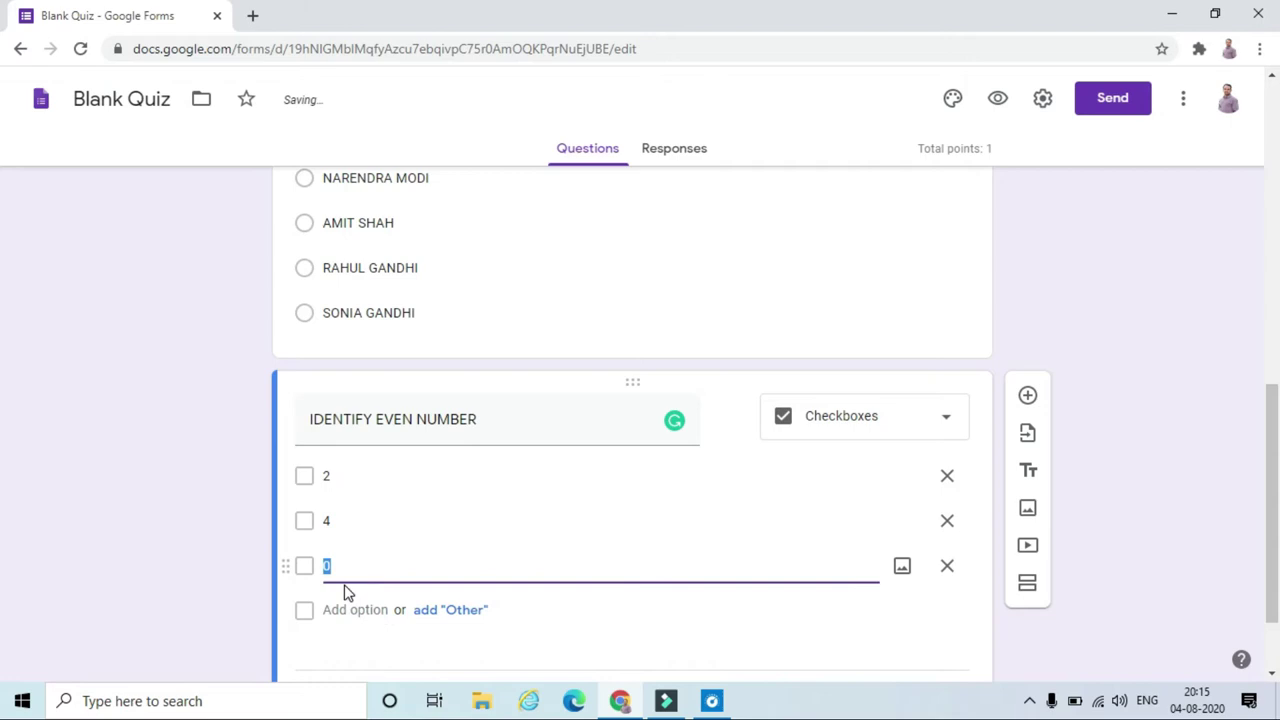
{"action": "left_click", "coordinate": [350, 618]}
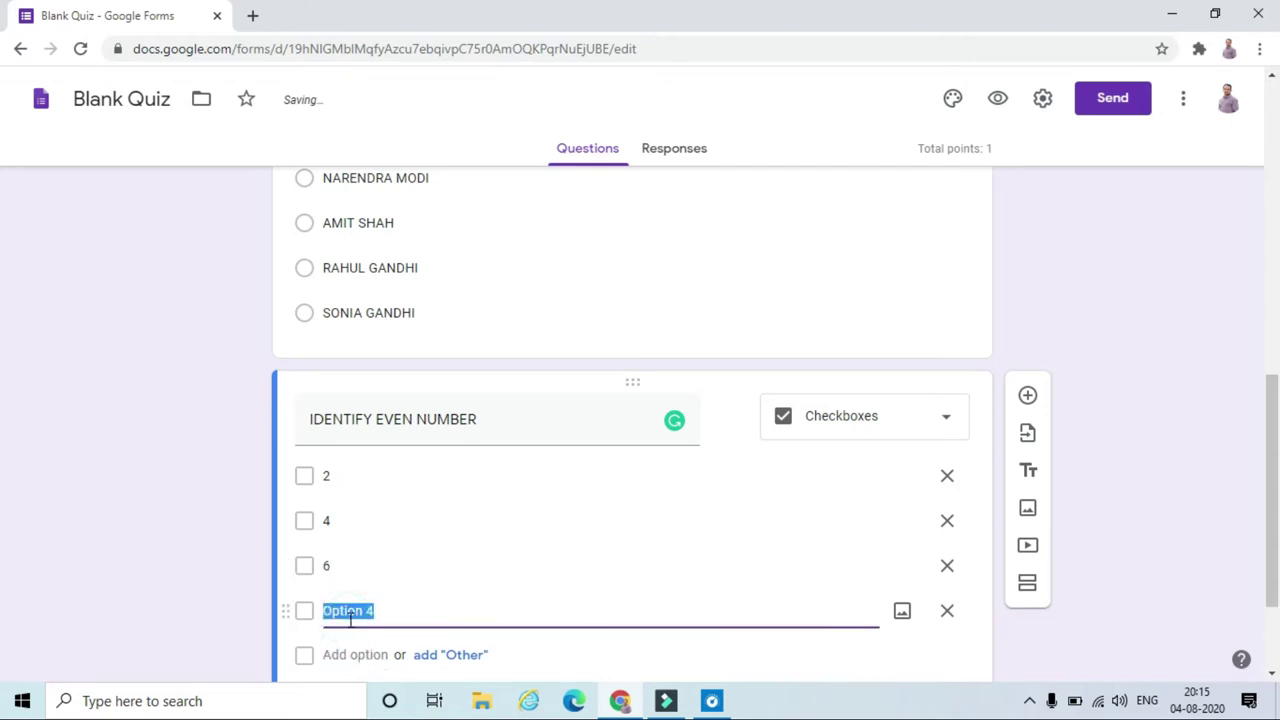
{"action": "type", "text": "9"}
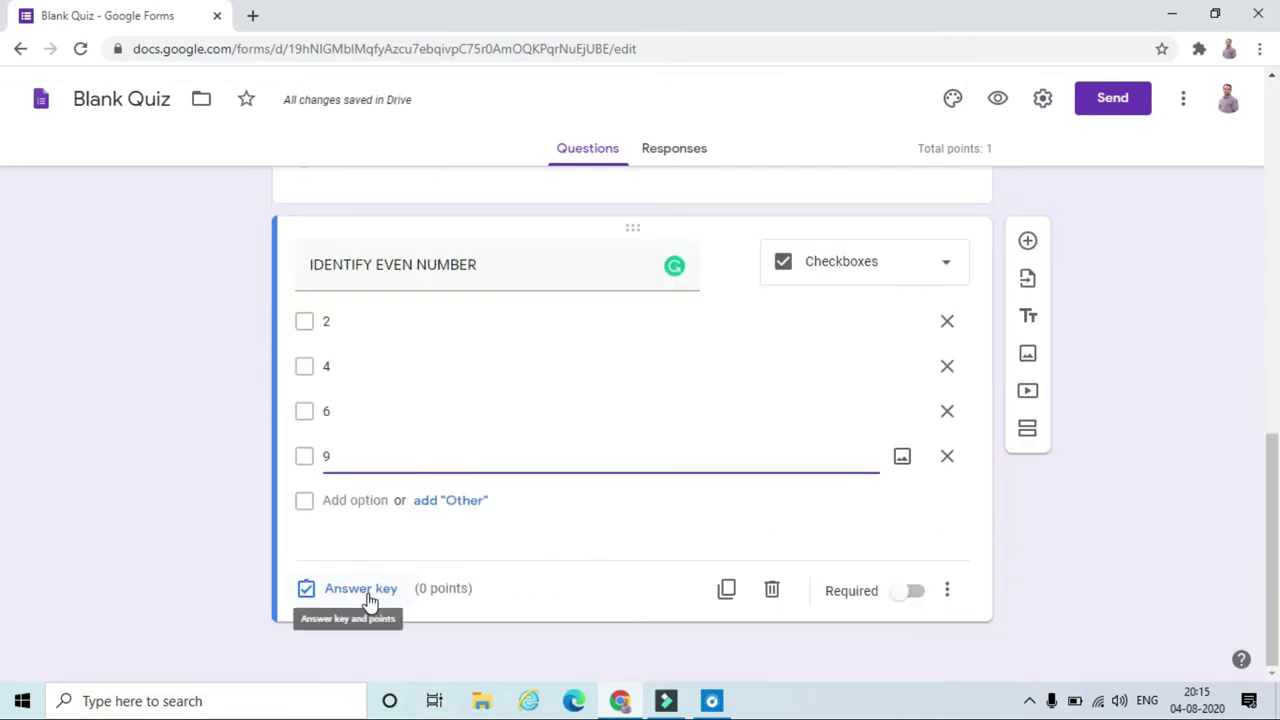
Mark 2, 4 and 6 as the correct answers to the even number question, worth 1 point
{"action": "left_click", "coordinate": [361, 590]}
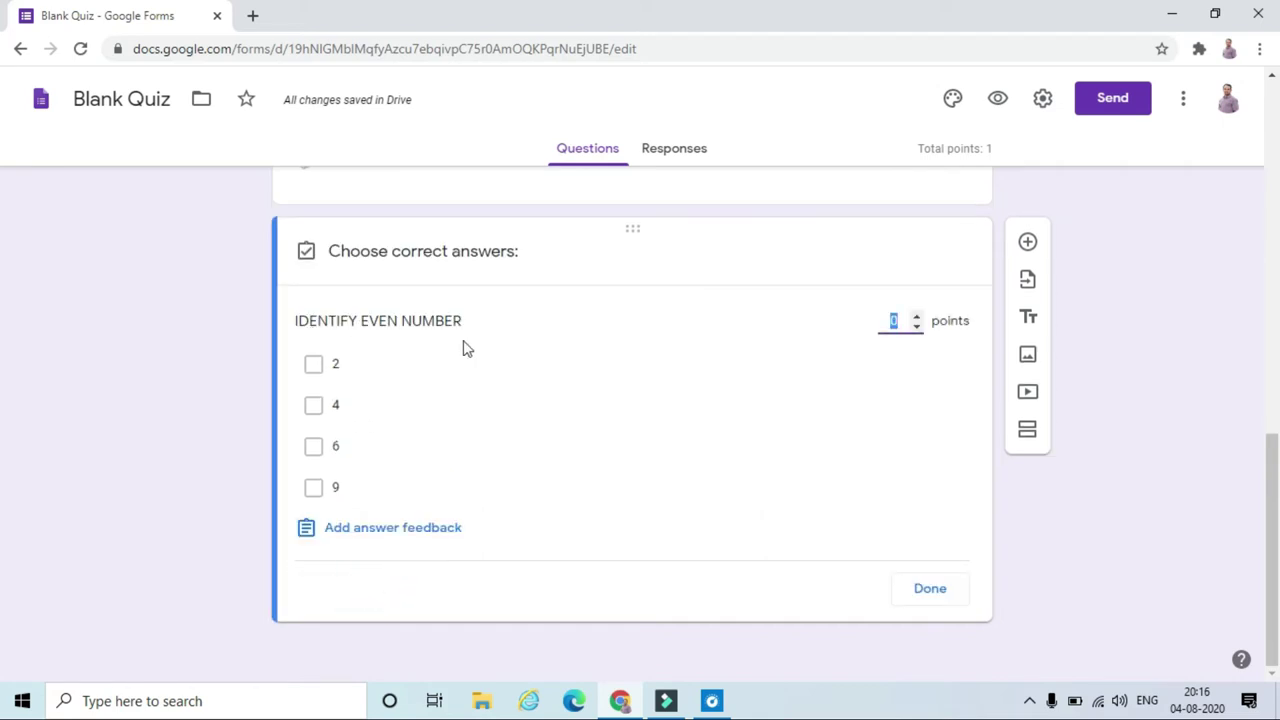
{"action": "left_click", "coordinate": [313, 364]}
{"action": "left_click", "coordinate": [313, 405]}
{"action": "left_click", "coordinate": [313, 446]}
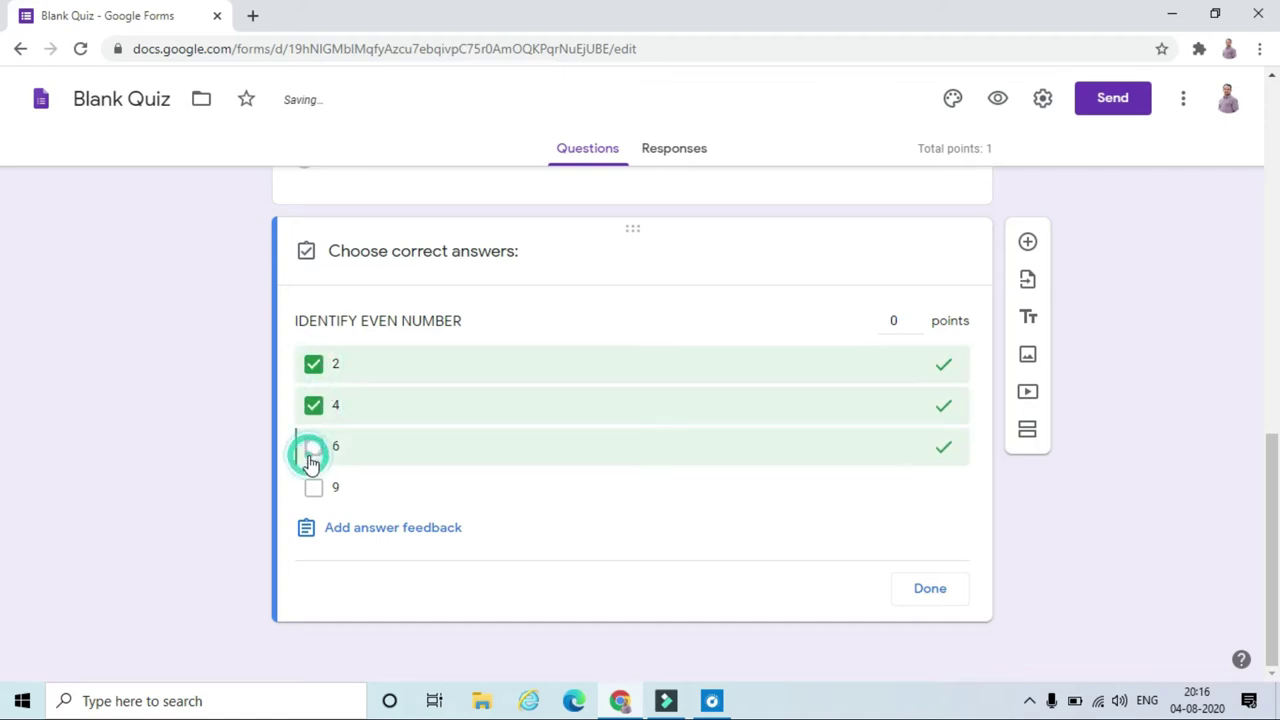
{"action": "left_click", "coordinate": [894, 324]}
{"action": "type", "text": "1"}
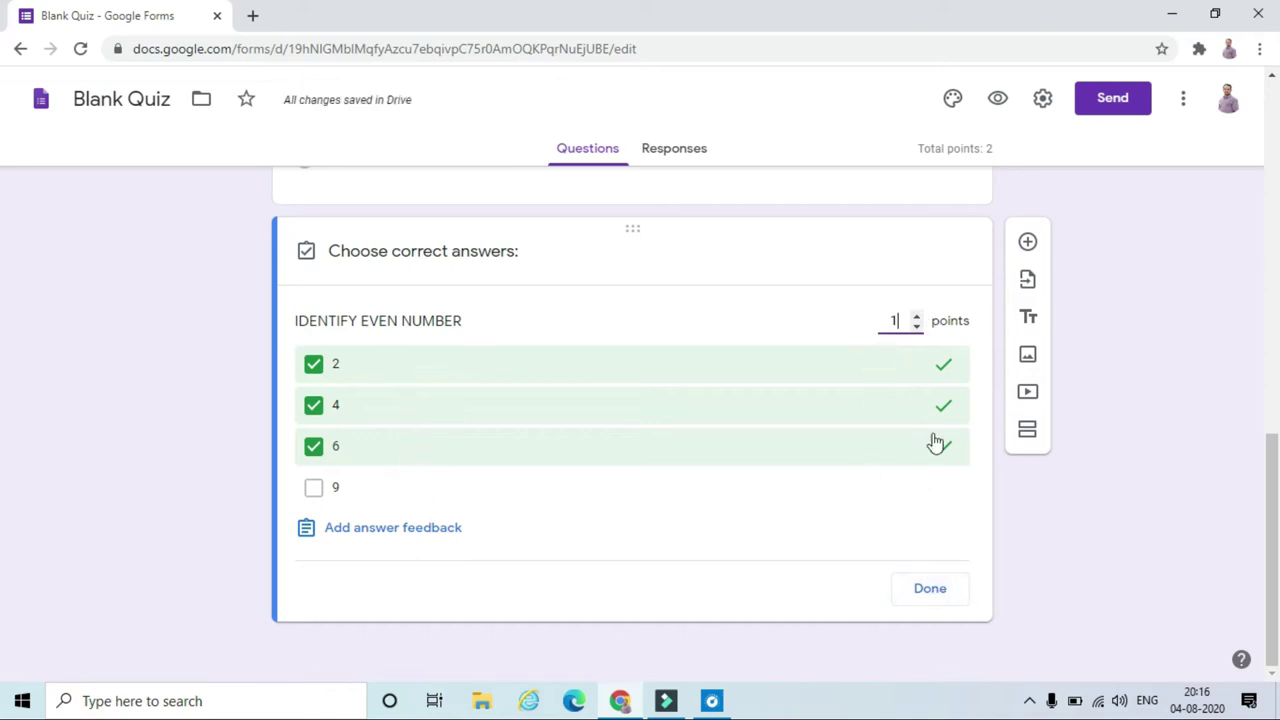
{"action": "left_click", "coordinate": [929, 592]}
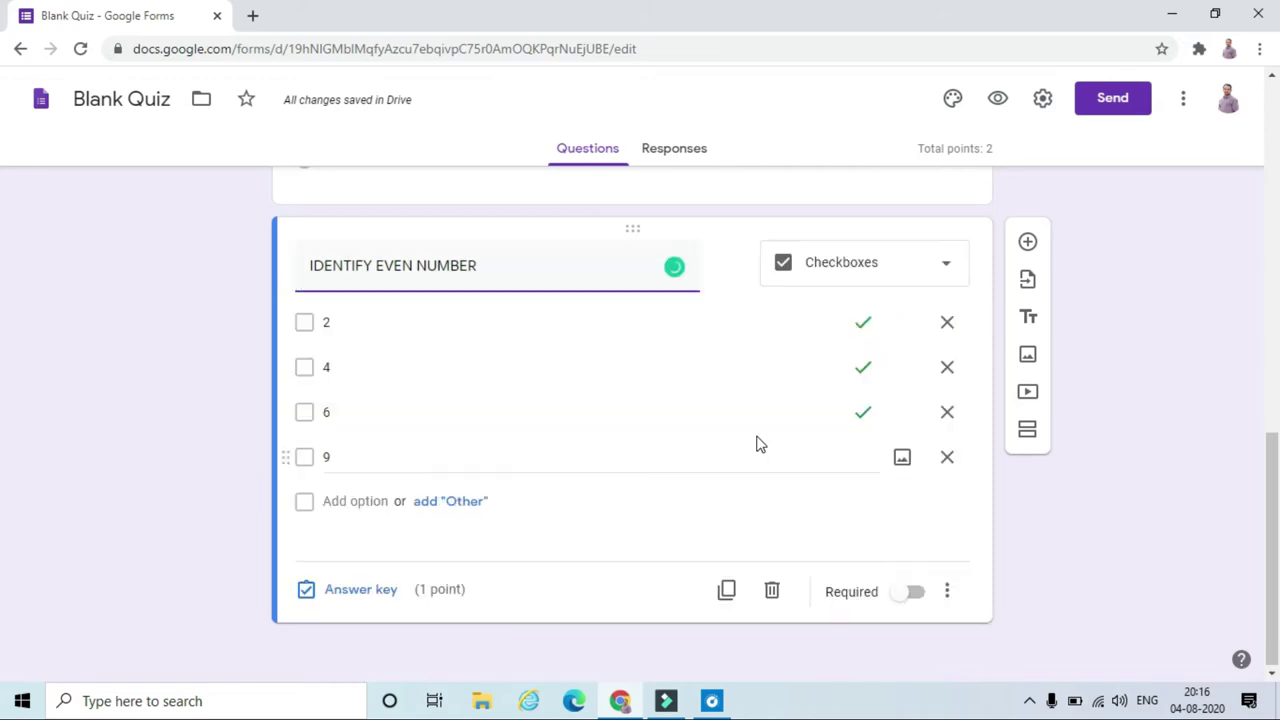
Preview the quiz as a respondent and try to continue past the first page with the required fields empty
{"action": "scroll", "coordinate": [757, 444], "scroll_direction": "up", "scroll_amount": 1}
{"action": "scroll", "coordinate": [757, 444], "scroll_direction": "down", "scroll_amount": 1}
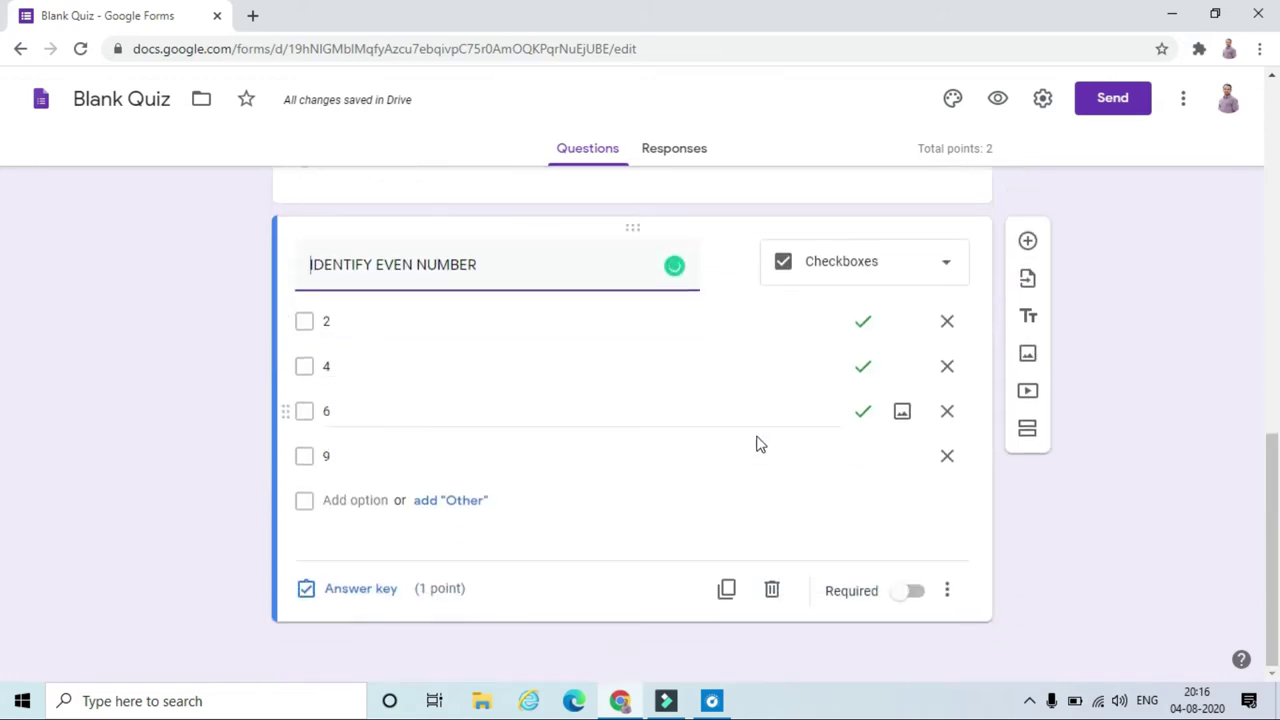
{"action": "scroll", "coordinate": [757, 444], "scroll_direction": "up", "scroll_amount": 1}
{"action": "scroll", "coordinate": [757, 444], "scroll_direction": "up", "scroll_amount": 4}
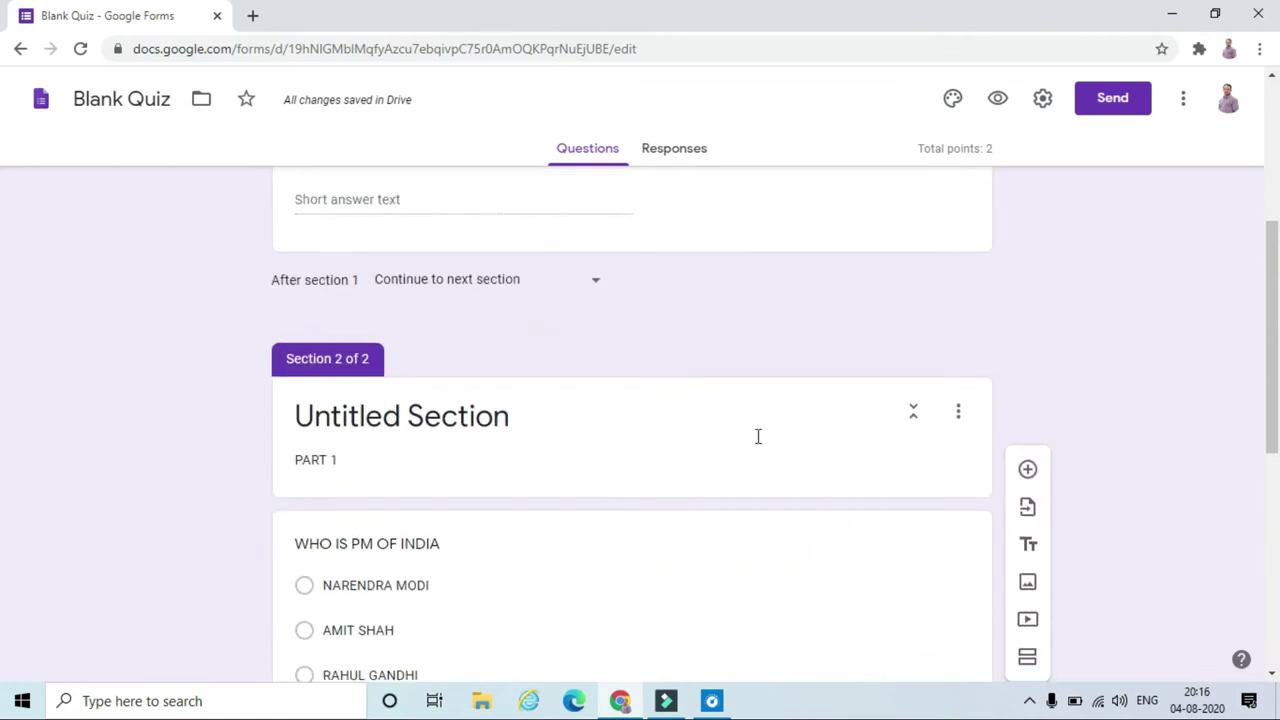
{"action": "scroll", "coordinate": [757, 436], "scroll_direction": "up", "scroll_amount": 4}
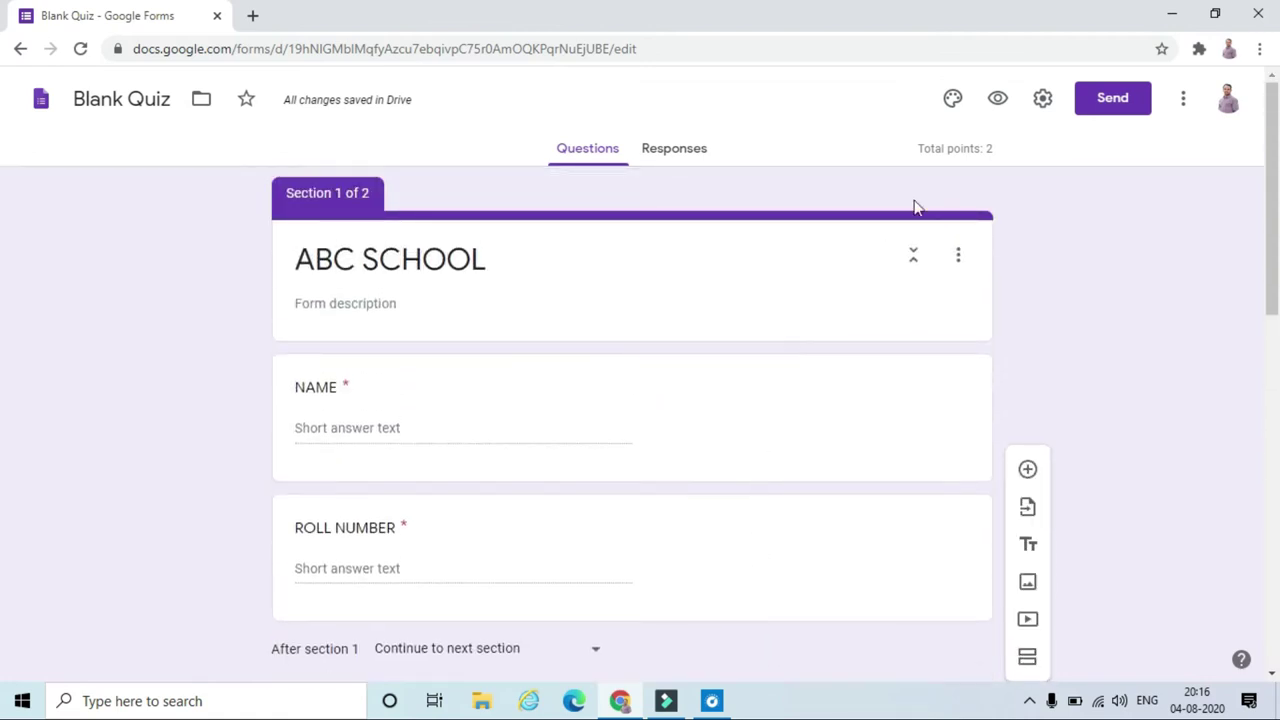
{"action": "left_click", "coordinate": [997, 105]}
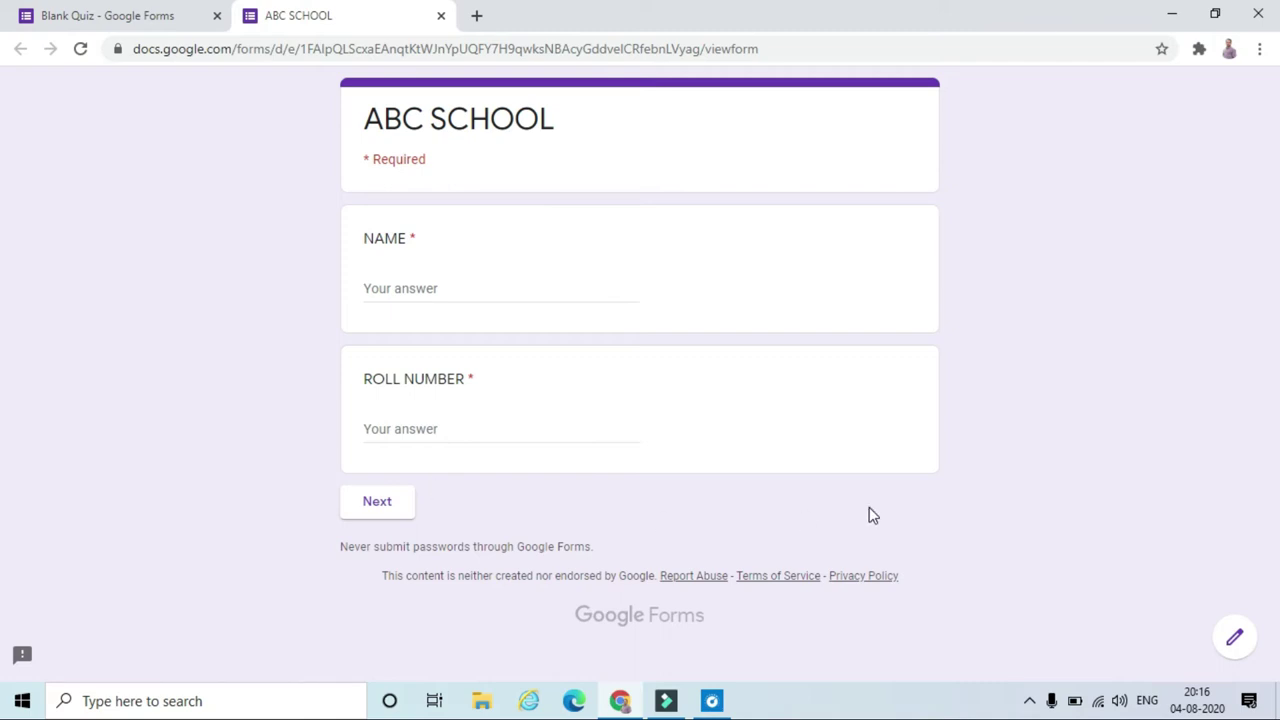
{"action": "left_click", "coordinate": [403, 509]}
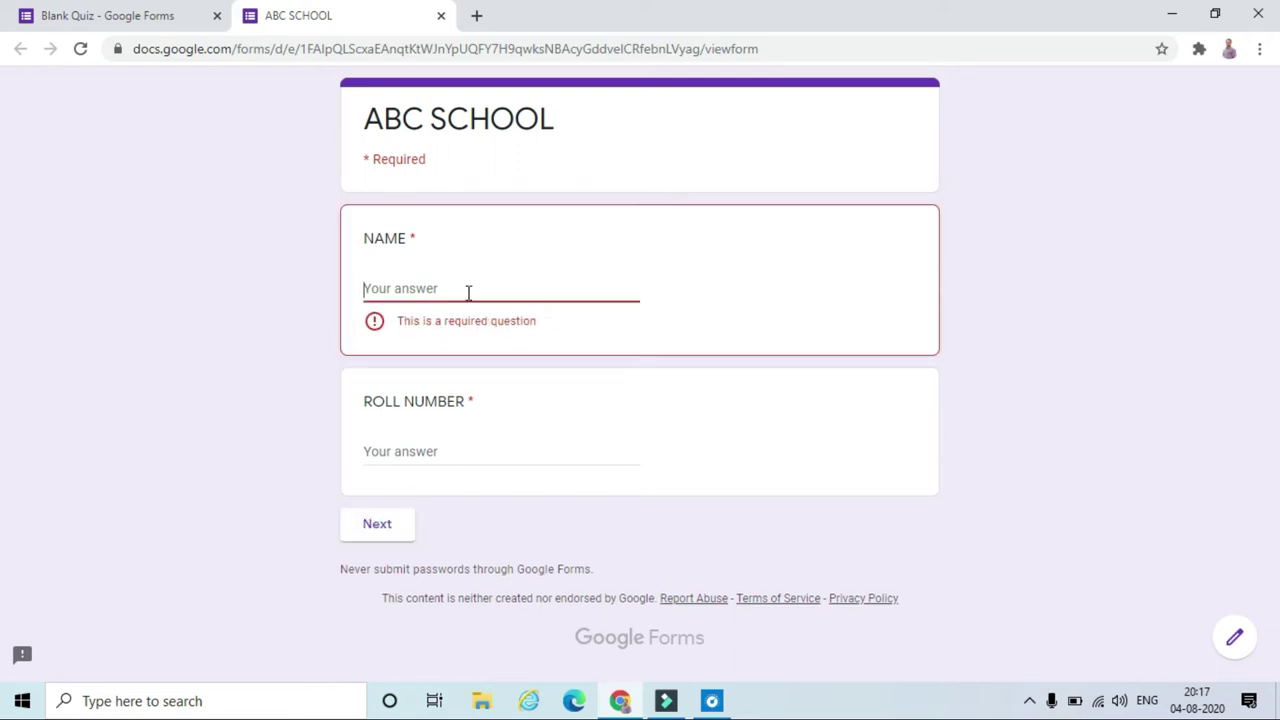
Fill in the student's name and a three-digit roll number in the preview, then continue to the PART 1 section and look through its questions
{"action": "type", "text": "MAZAHAR"}
{"action": "key", "text": "Tab"}
{"action": "type", "text": "8"}
{"action": "key", "text": "BackSpace"}
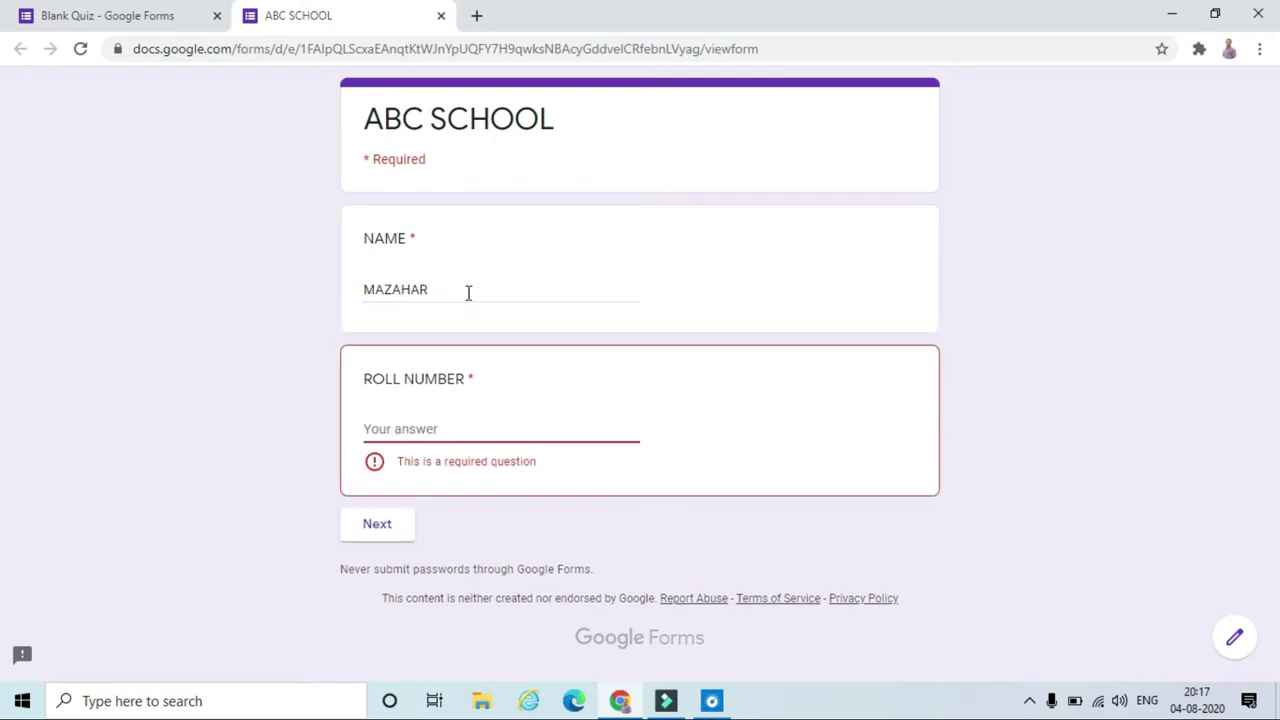
{"action": "type", "text": "123"}
{"action": "left_click", "coordinate": [380, 508]}
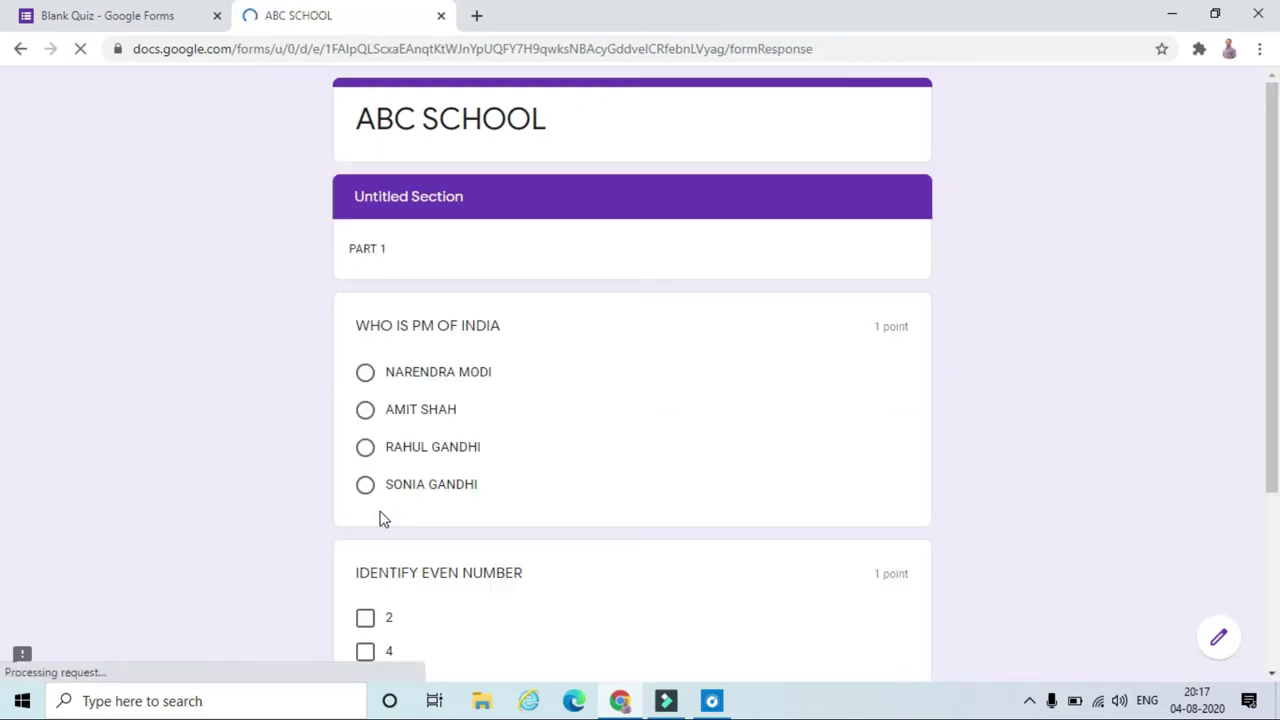
{"action": "scroll", "coordinate": [798, 409], "scroll_direction": "down", "scroll_amount": 3}
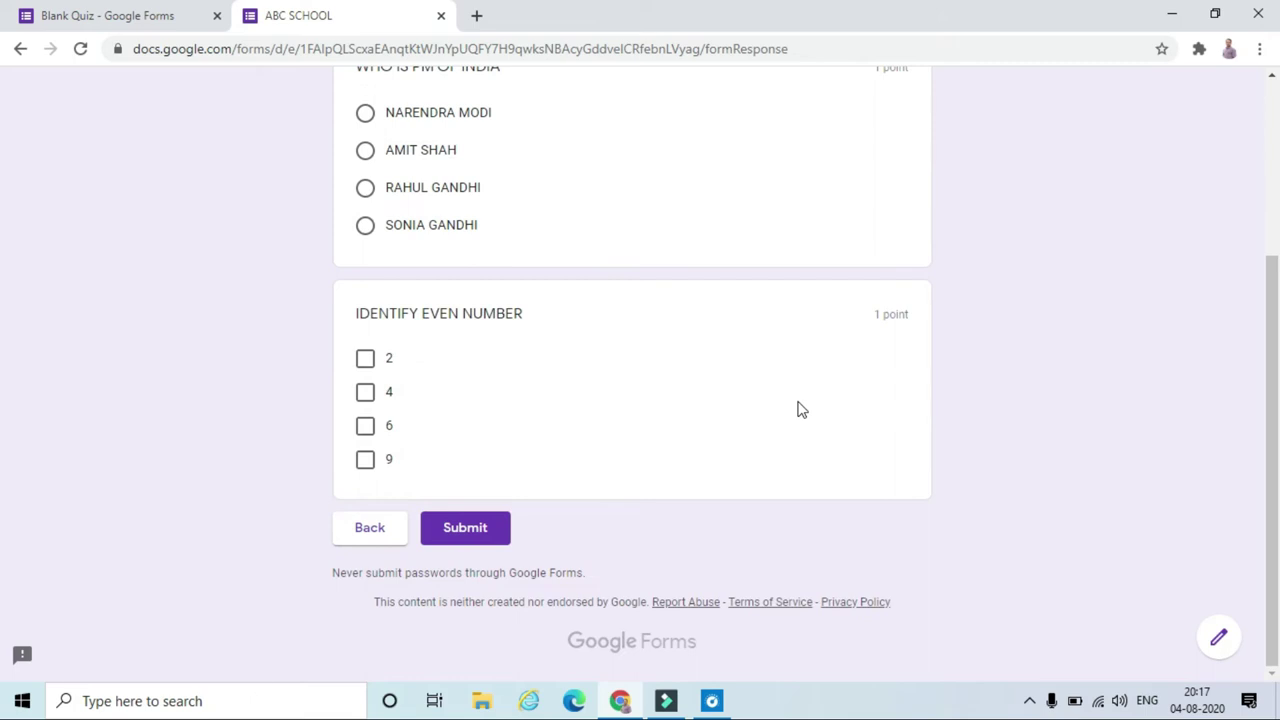
{"action": "scroll", "coordinate": [798, 409], "scroll_direction": "up", "scroll_amount": 3}
Return to the form editor and review the general and quiz settings, leaving them without saving changes
{"action": "key", "text": "ctrl+shift+Tab"}
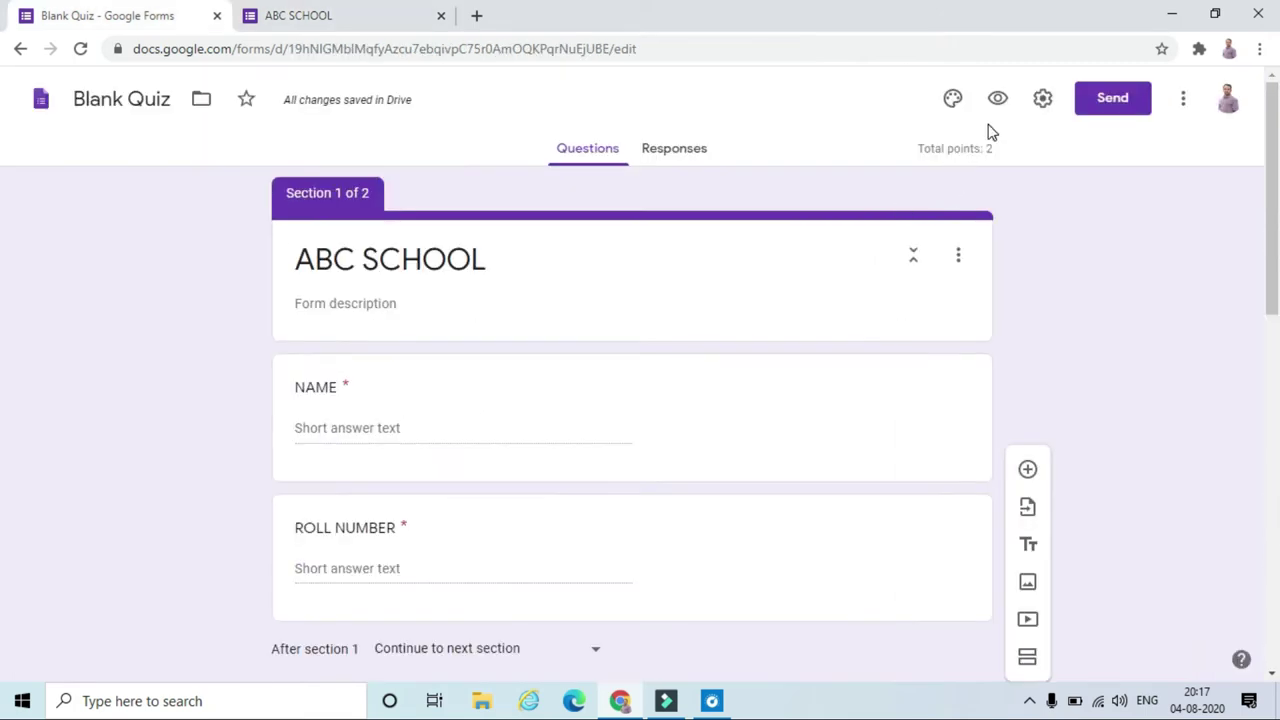
{"action": "scroll", "coordinate": [1052, 338], "scroll_direction": "down", "scroll_amount": 2}
{"action": "scroll", "coordinate": [1052, 338], "scroll_direction": "up", "scroll_amount": 2}
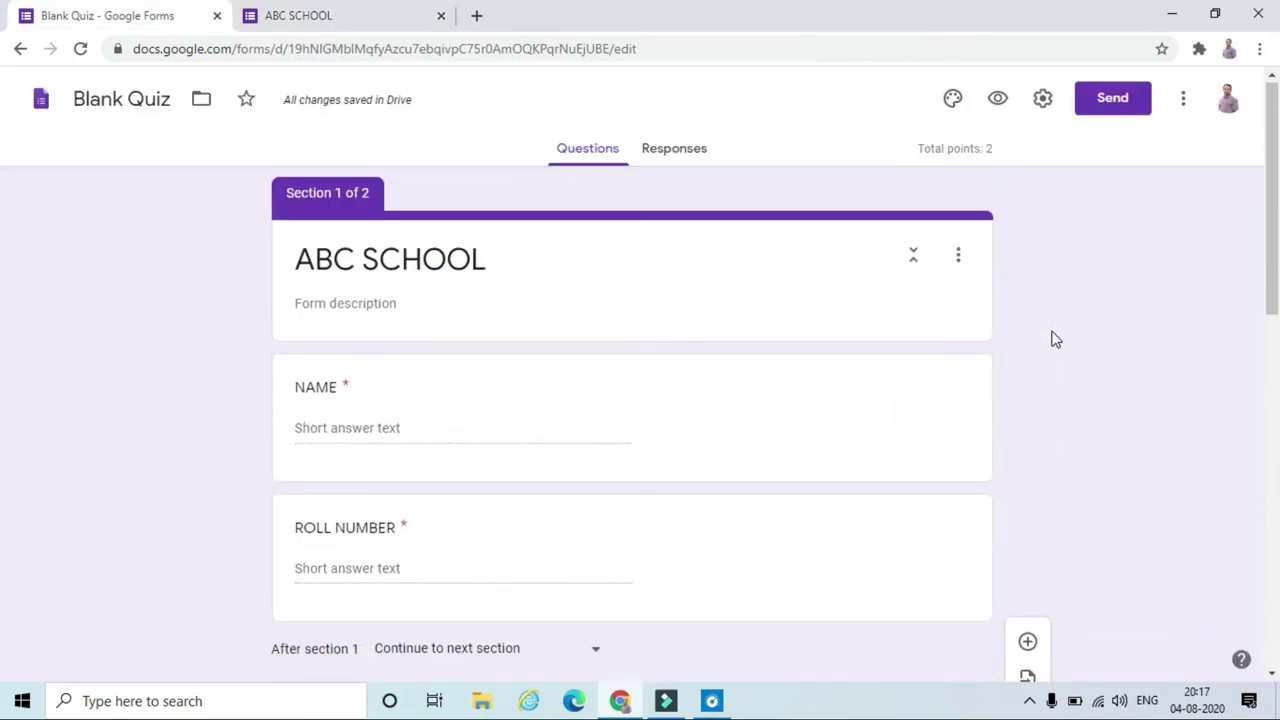
{"action": "left_click", "coordinate": [1041, 108]}
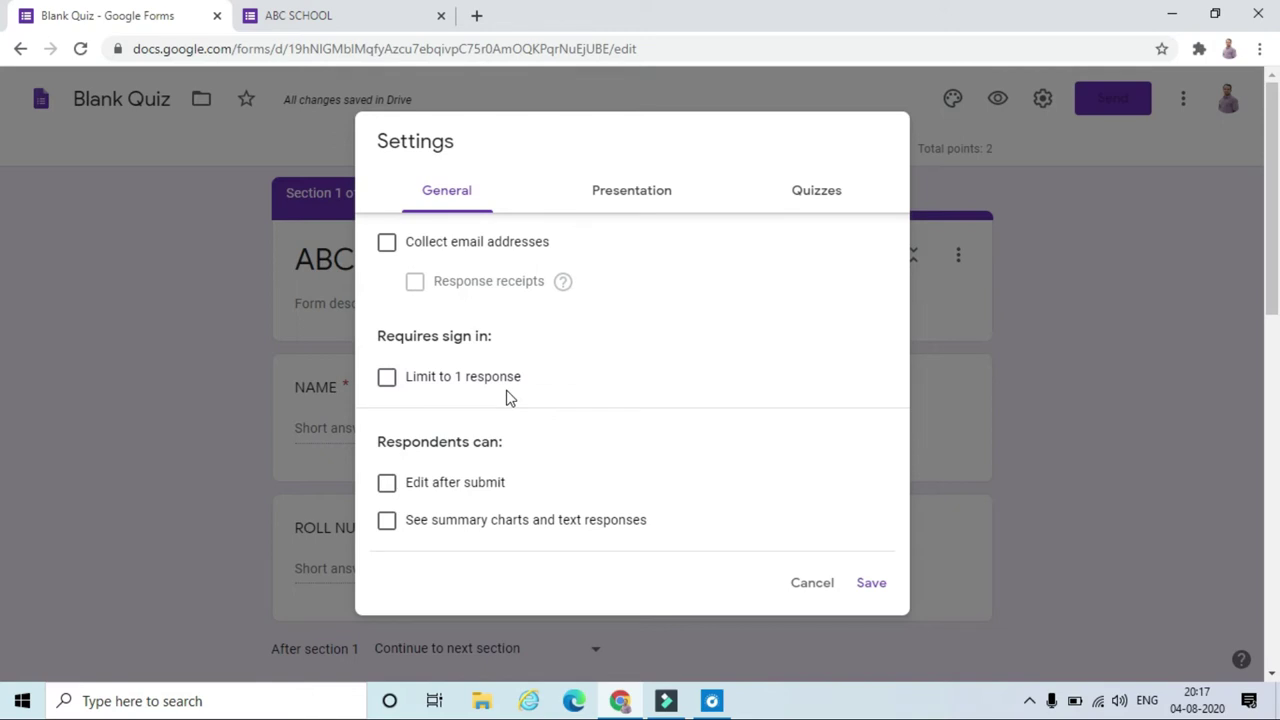
{"action": "left_click", "coordinate": [816, 190]}
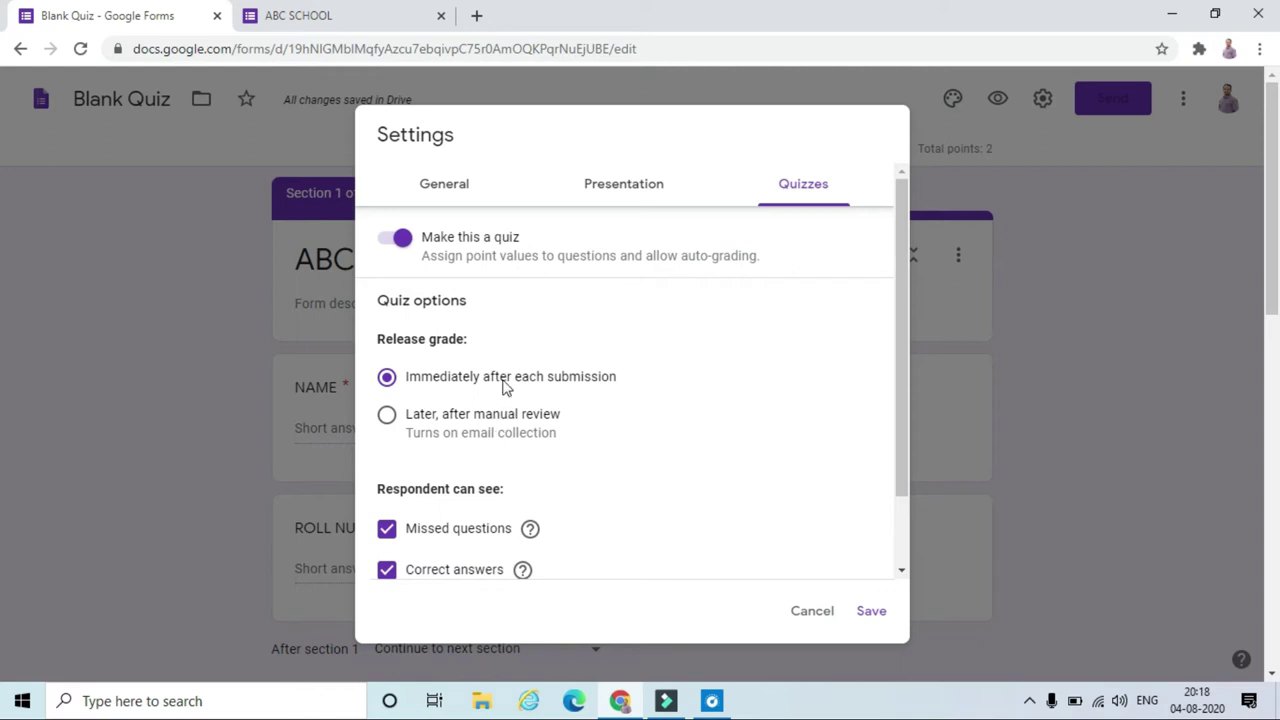
{"action": "left_click", "coordinate": [1040, 305]}
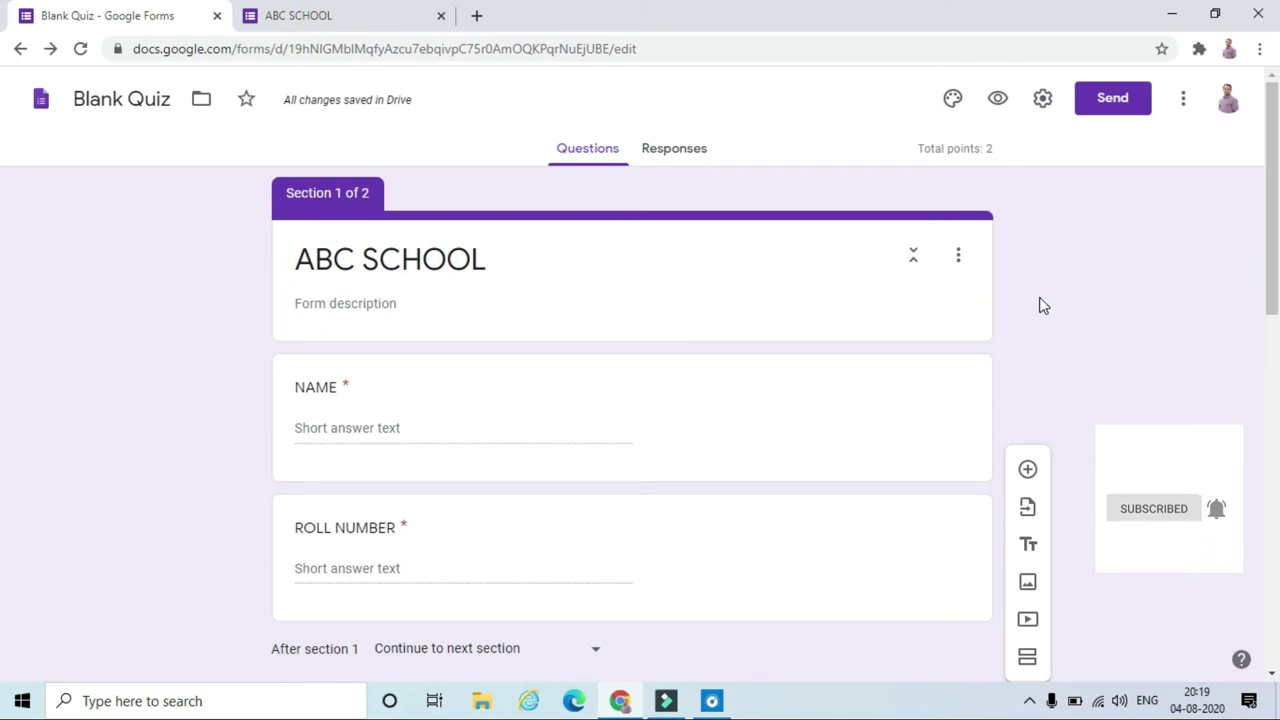
Generate a shortened share link for the form, copy it and close the sending options
{"action": "left_click", "coordinate": [1113, 104]}
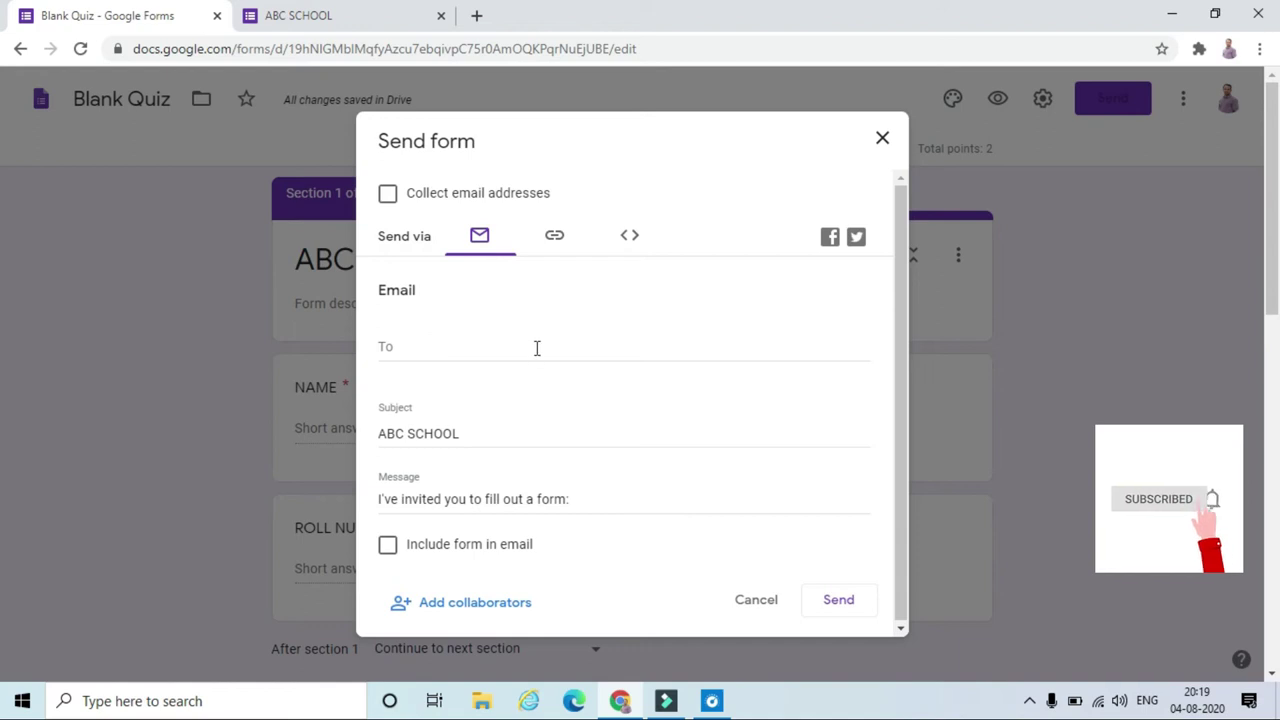
{"action": "left_click", "coordinate": [559, 243]}
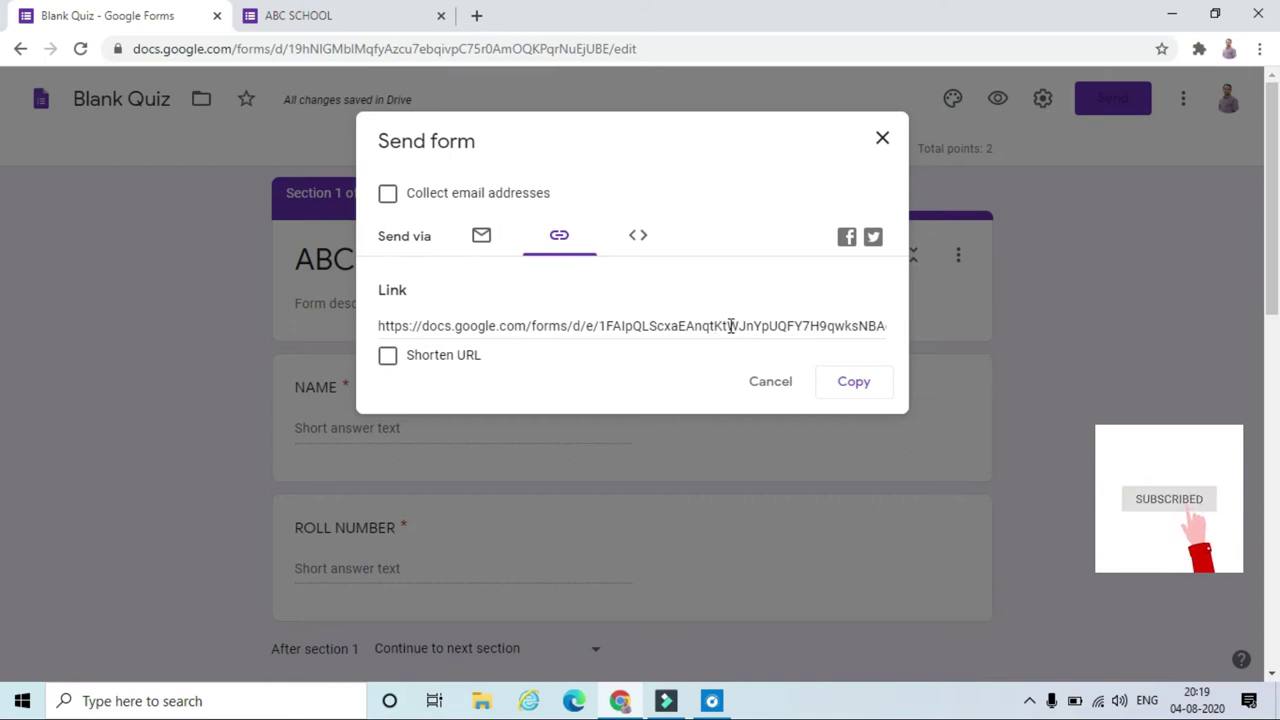
{"action": "left_click", "coordinate": [387, 358]}
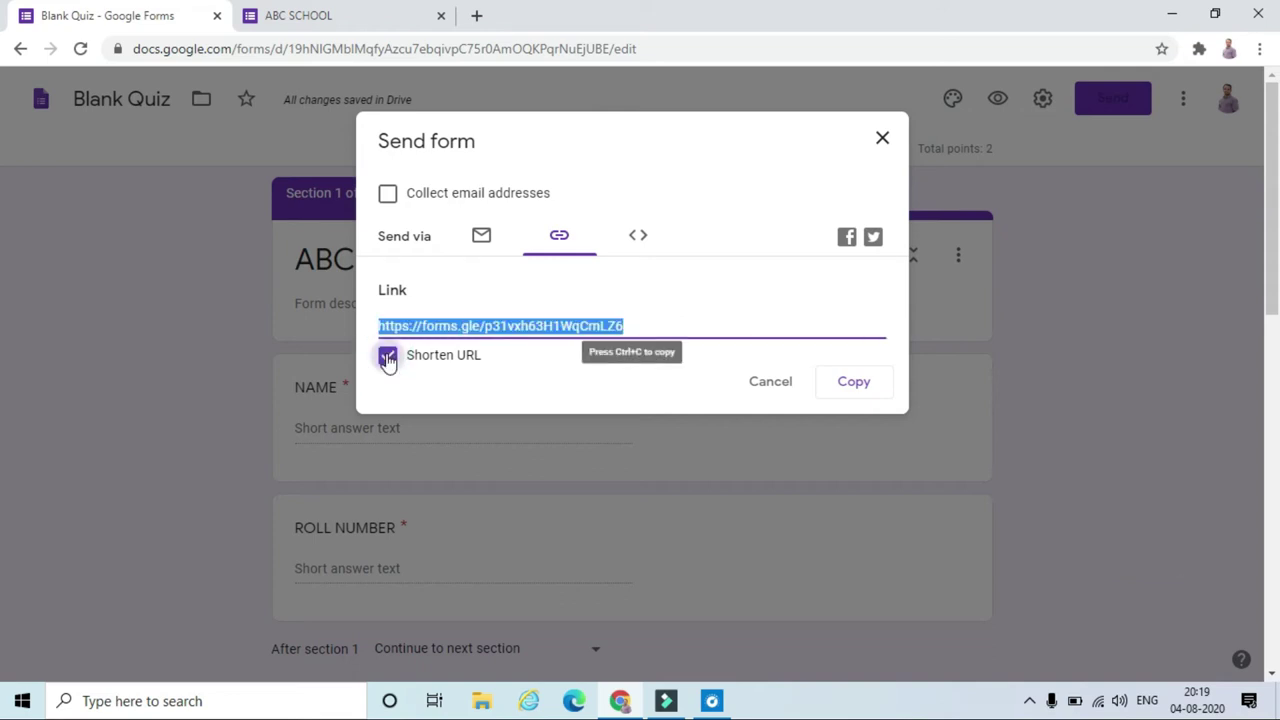
{"action": "left_click", "coordinate": [848, 390]}
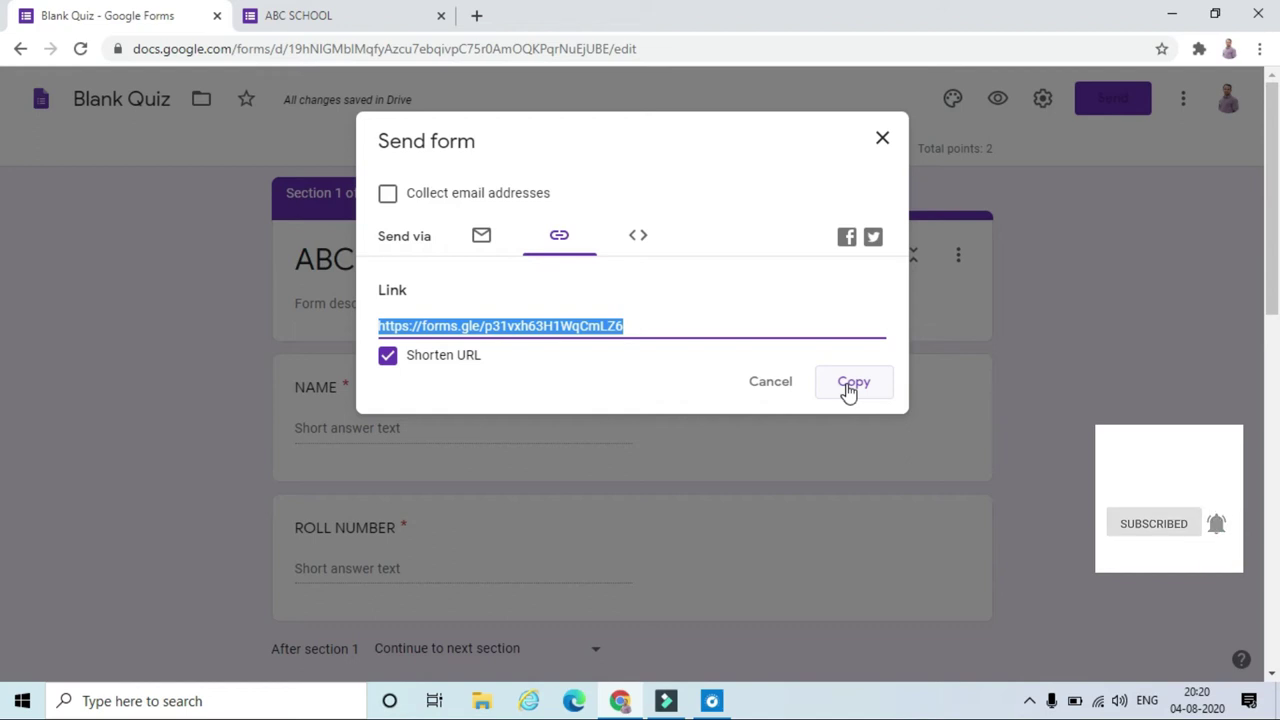
{"action": "left_click", "coordinate": [1148, 387]}
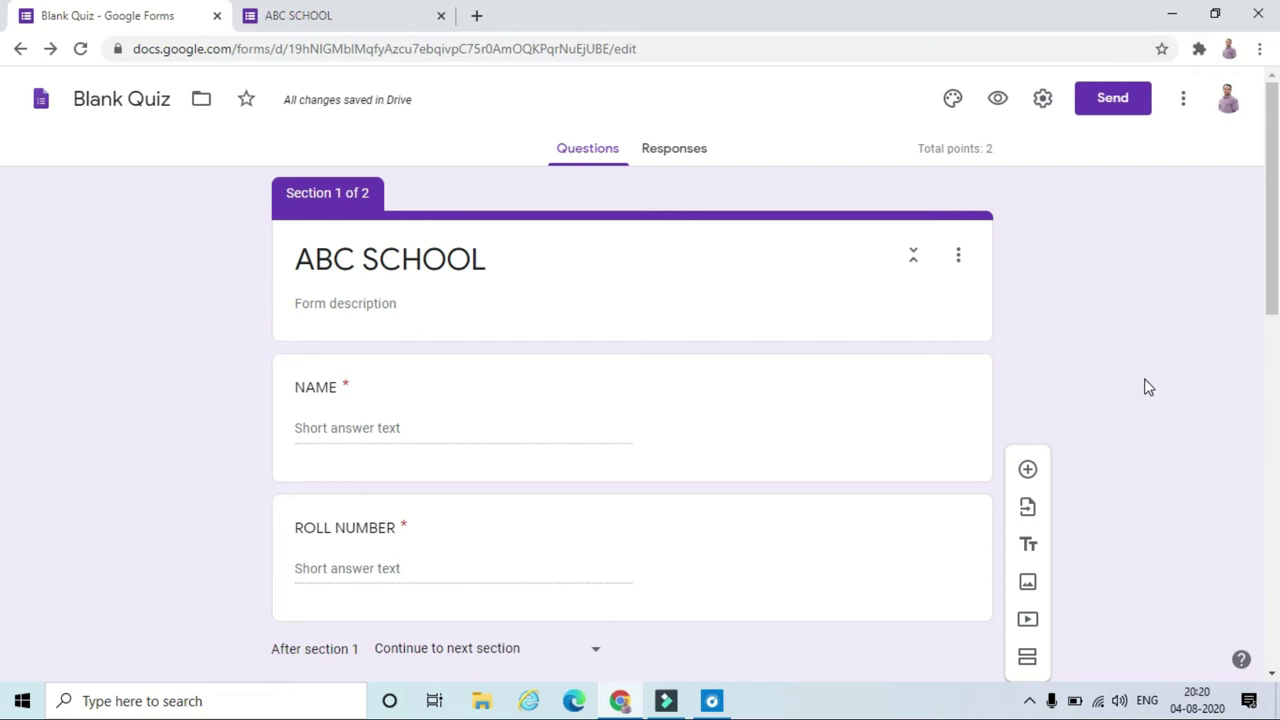
Search the G Suite Marketplace add-ons for Form Presenter and open its details page
{"action": "left_click", "coordinate": [1184, 102]}
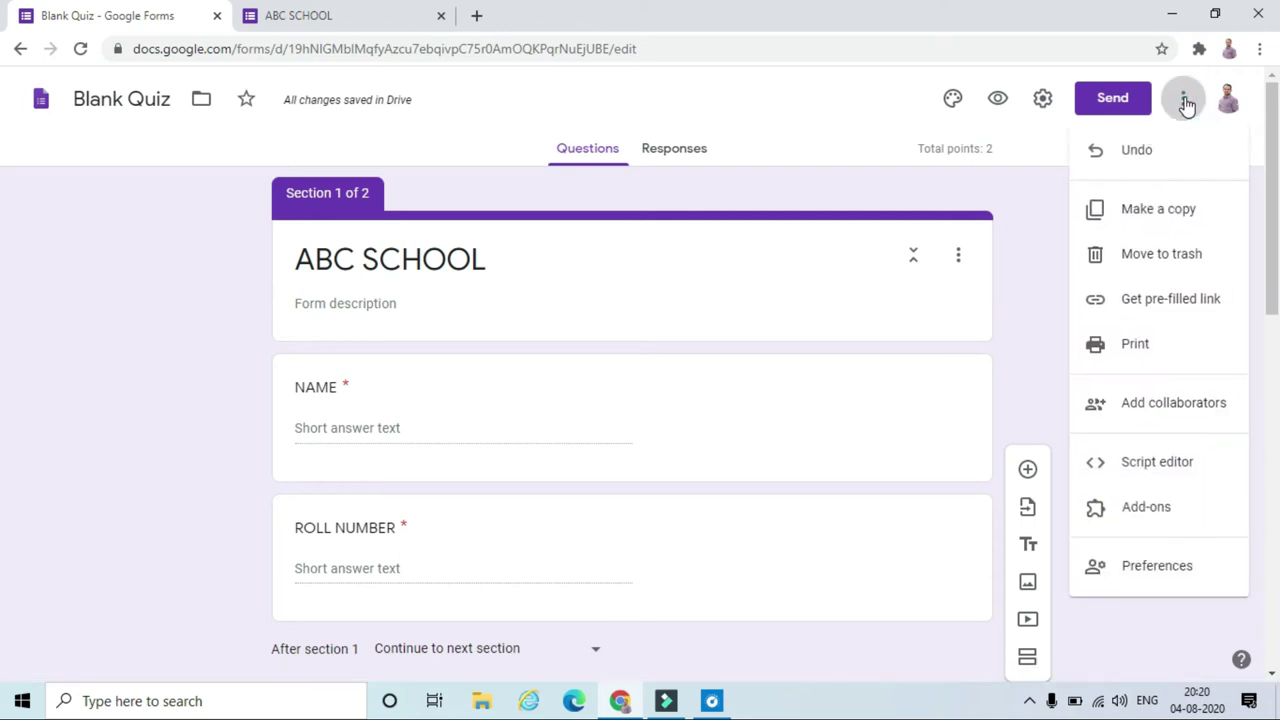
{"action": "left_click", "coordinate": [1137, 512]}
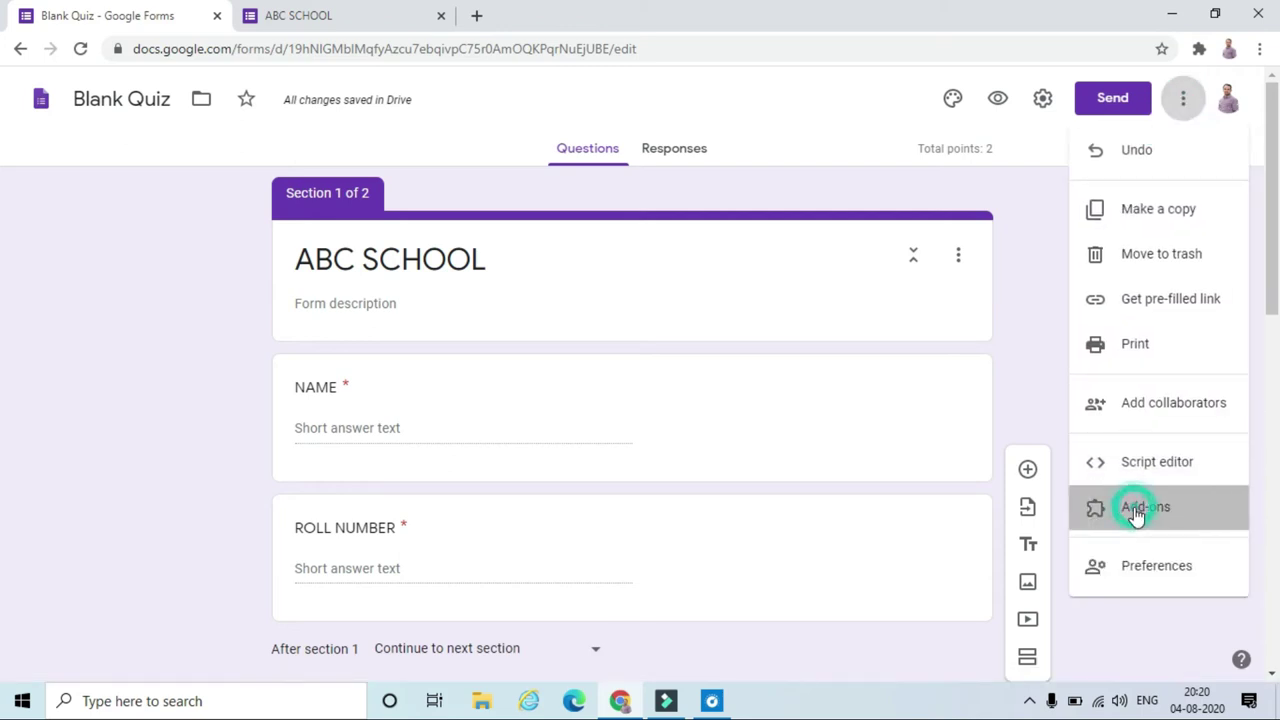
{"action": "left_click", "coordinate": [845, 151]}
{"action": "type", "text": "Form Presenter"}
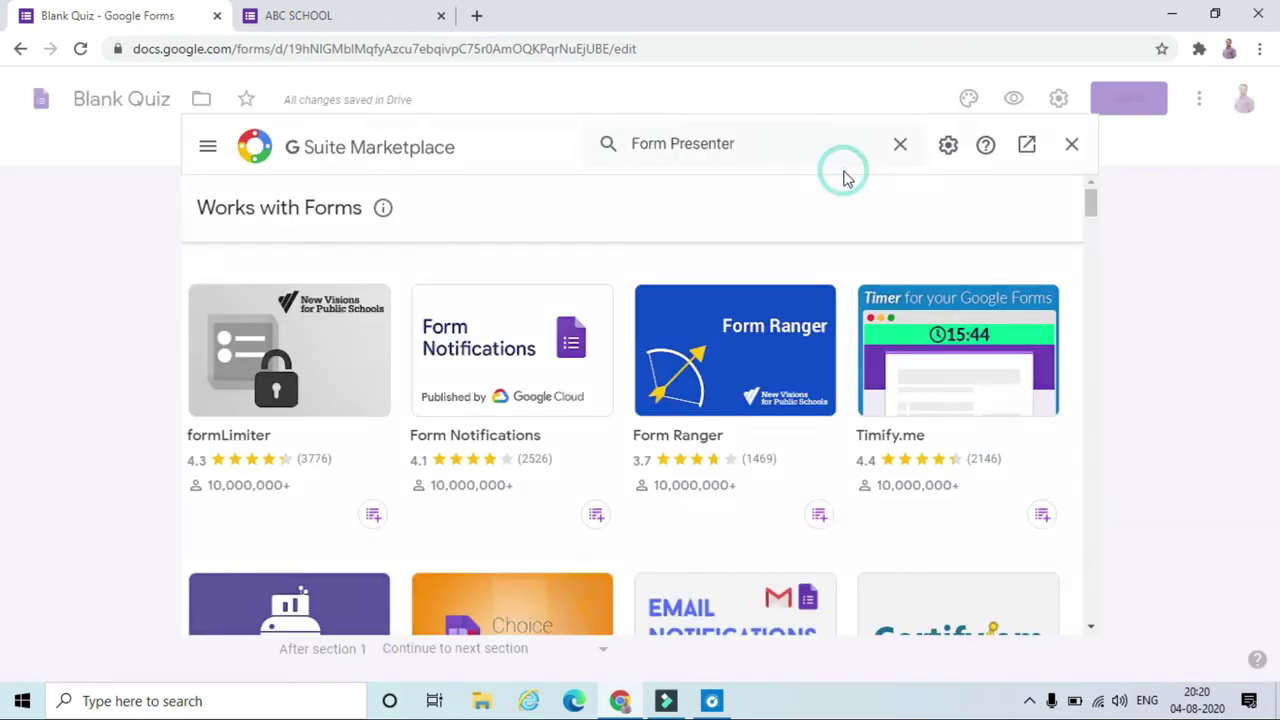
{"action": "key", "text": "Return"}
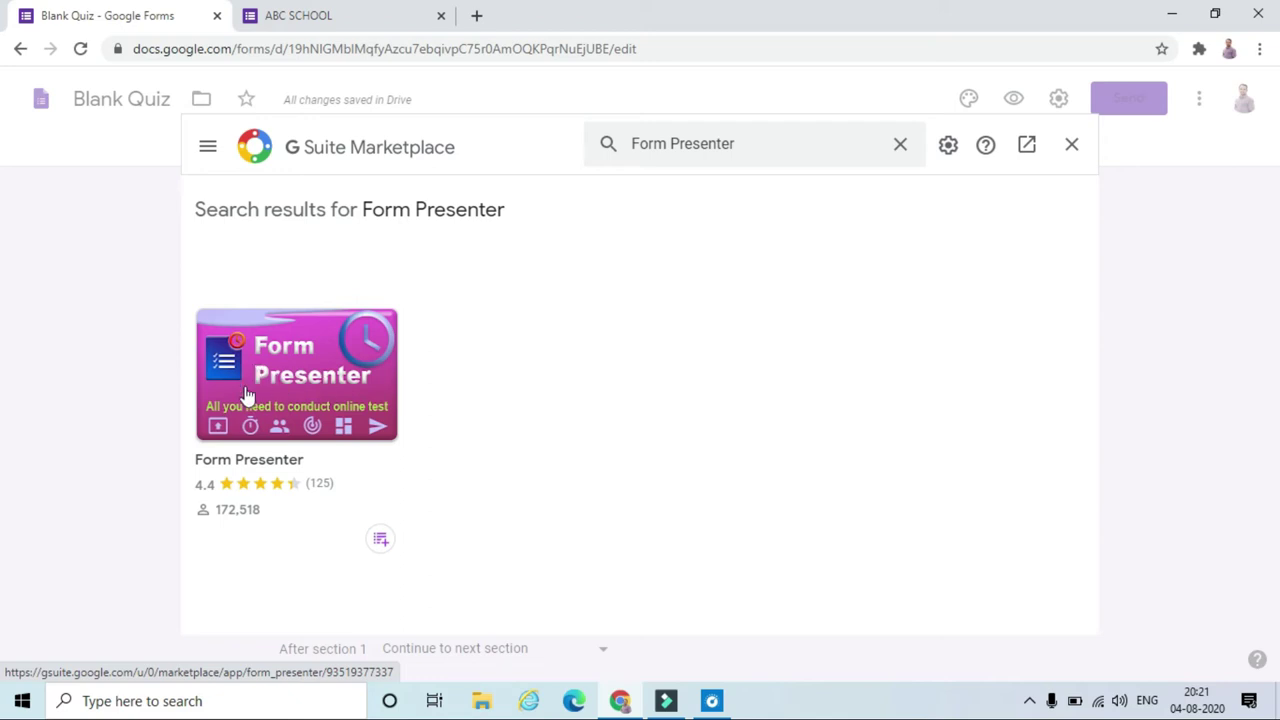
{"action": "left_click", "coordinate": [258, 365]}
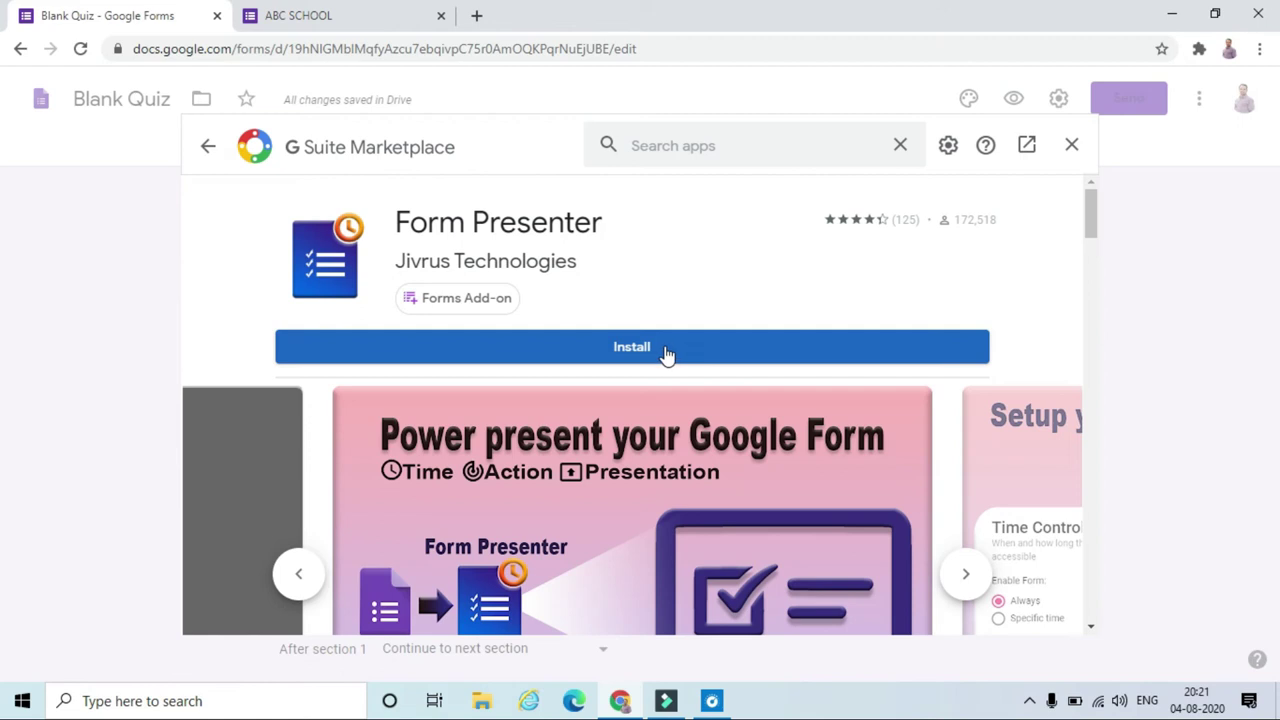
Install the Form Presenter add-on, choosing the Google account and allowing the requested permissions
{"action": "left_click", "coordinate": [667, 356]}
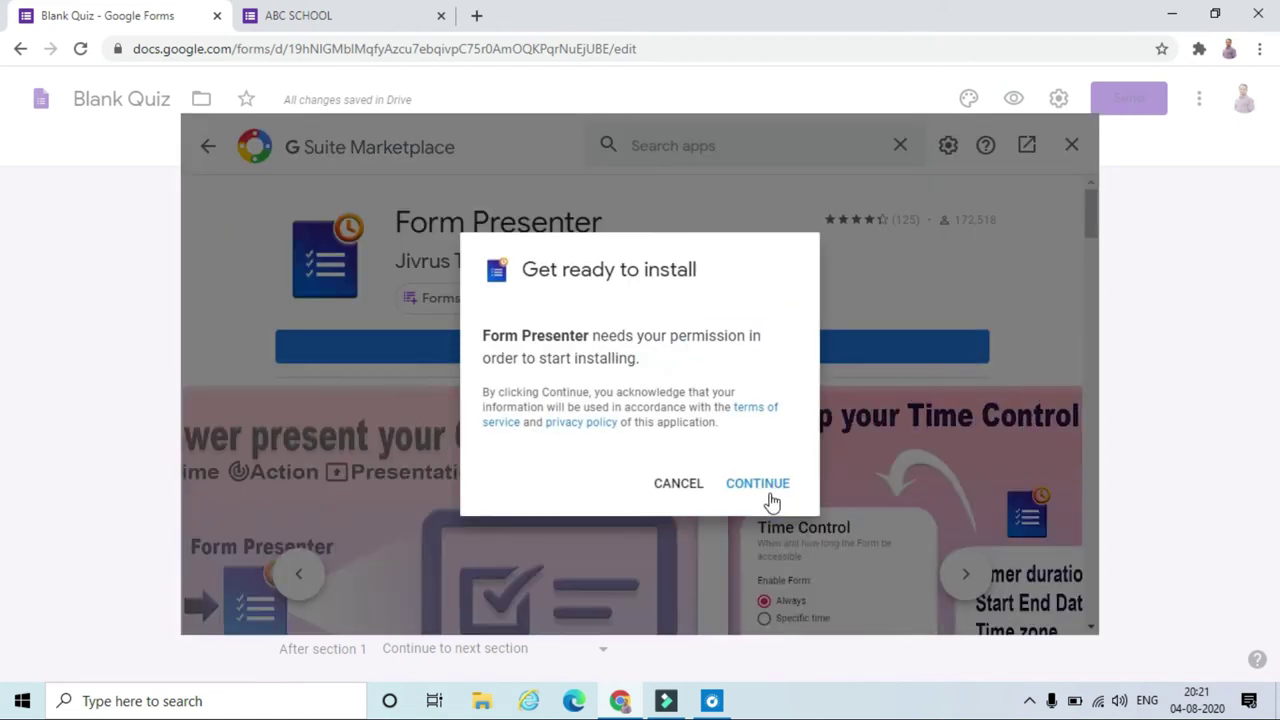
{"action": "left_click", "coordinate": [768, 485]}
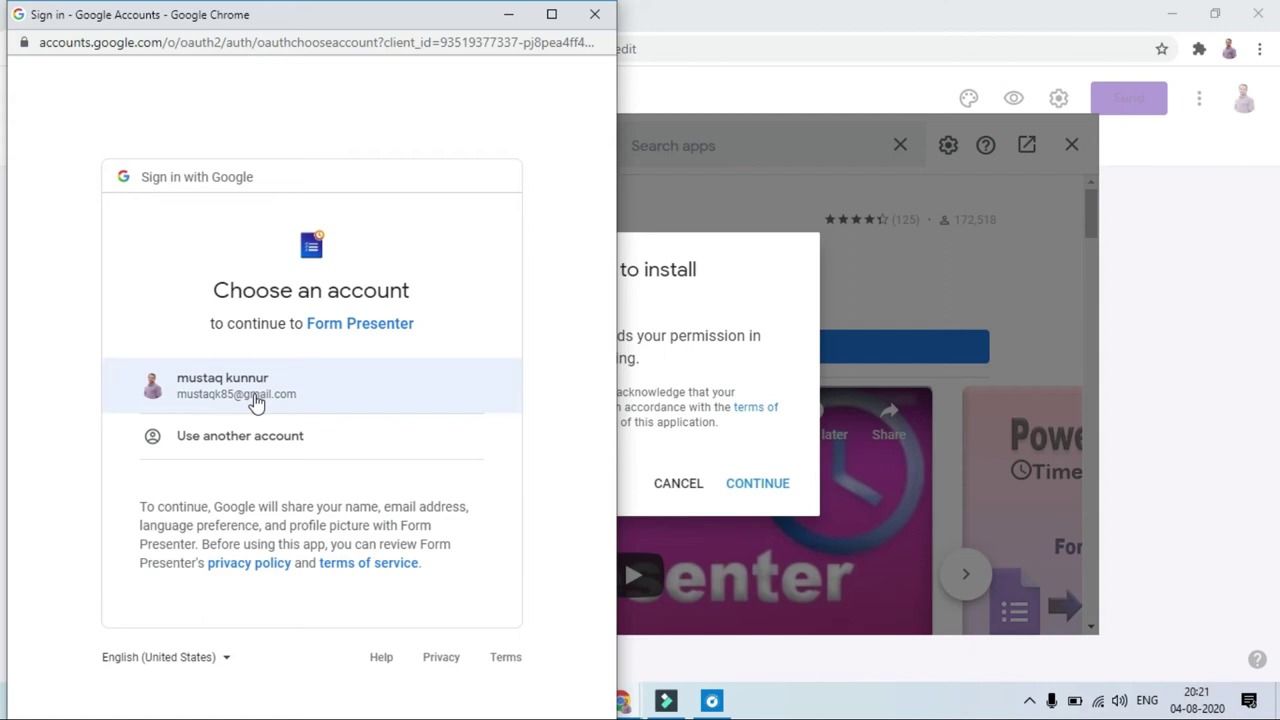
{"action": "left_click", "coordinate": [256, 400]}
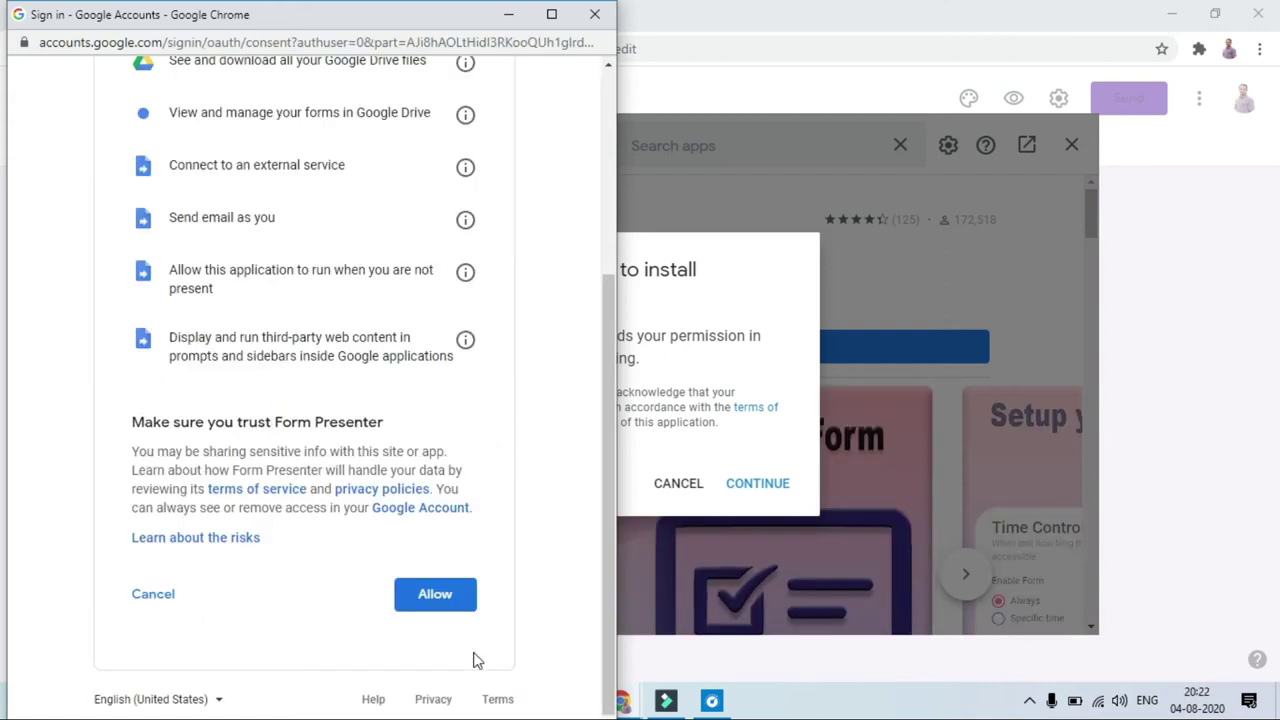
{"action": "left_click", "coordinate": [437, 600]}
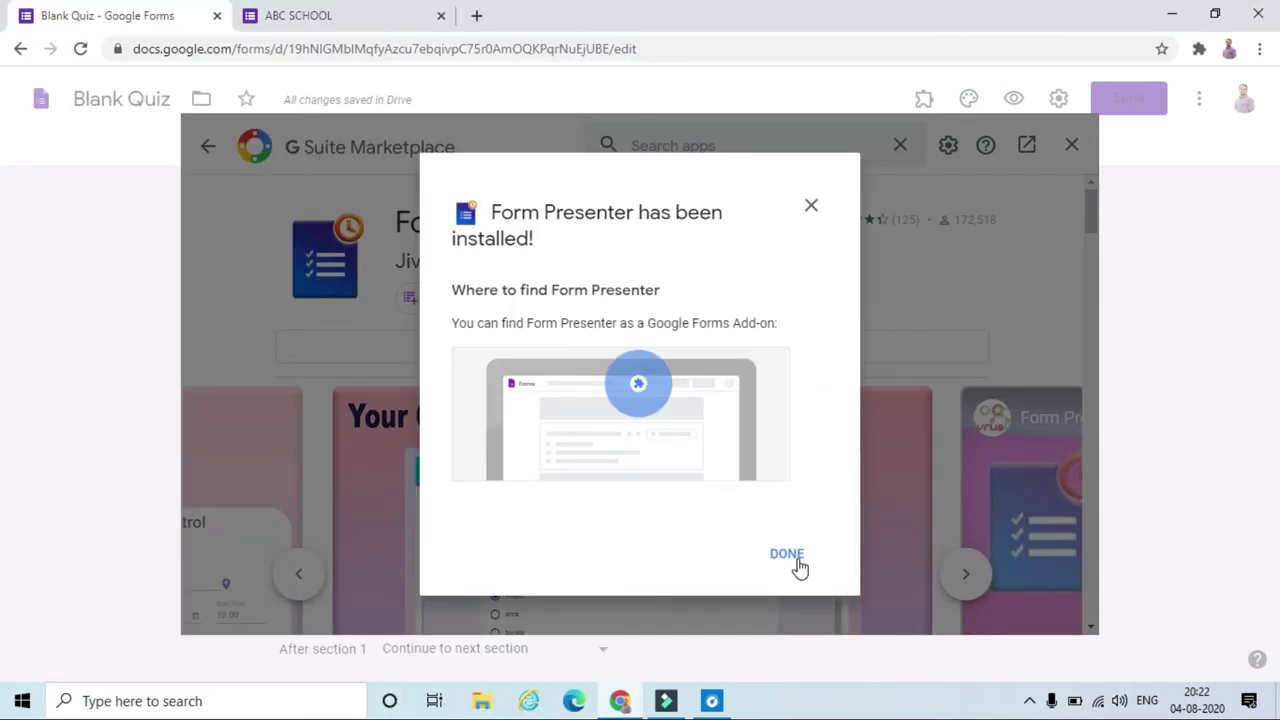
{"action": "left_click", "coordinate": [787, 558]}
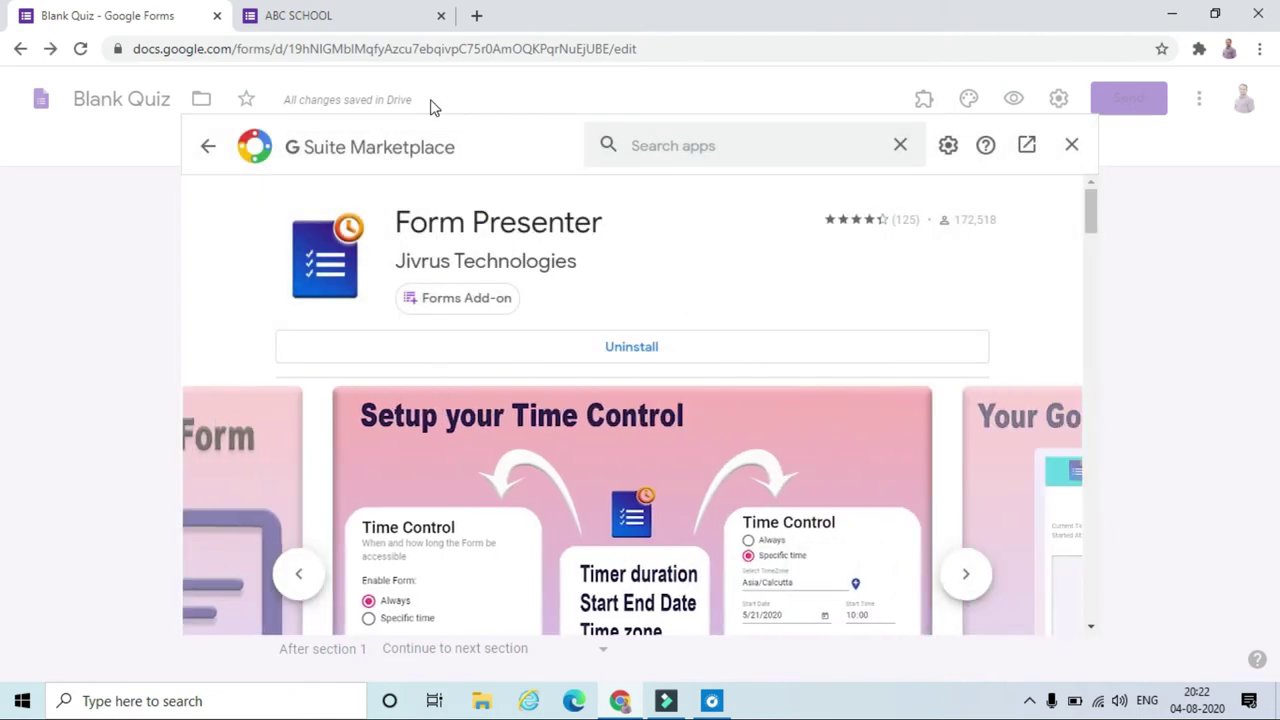
Reload the form editor and open the setup of the Form Presenter add-on
{"action": "left_click", "coordinate": [676, 46]}
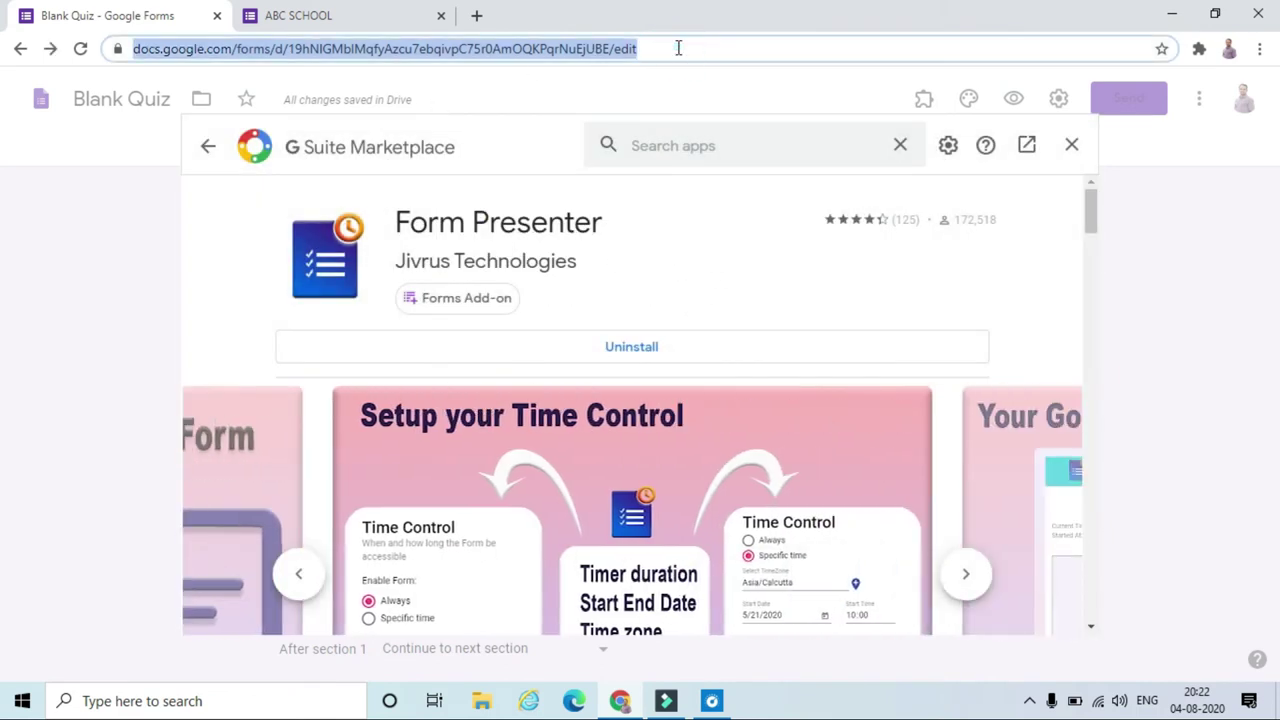
{"action": "key", "text": "Return"}
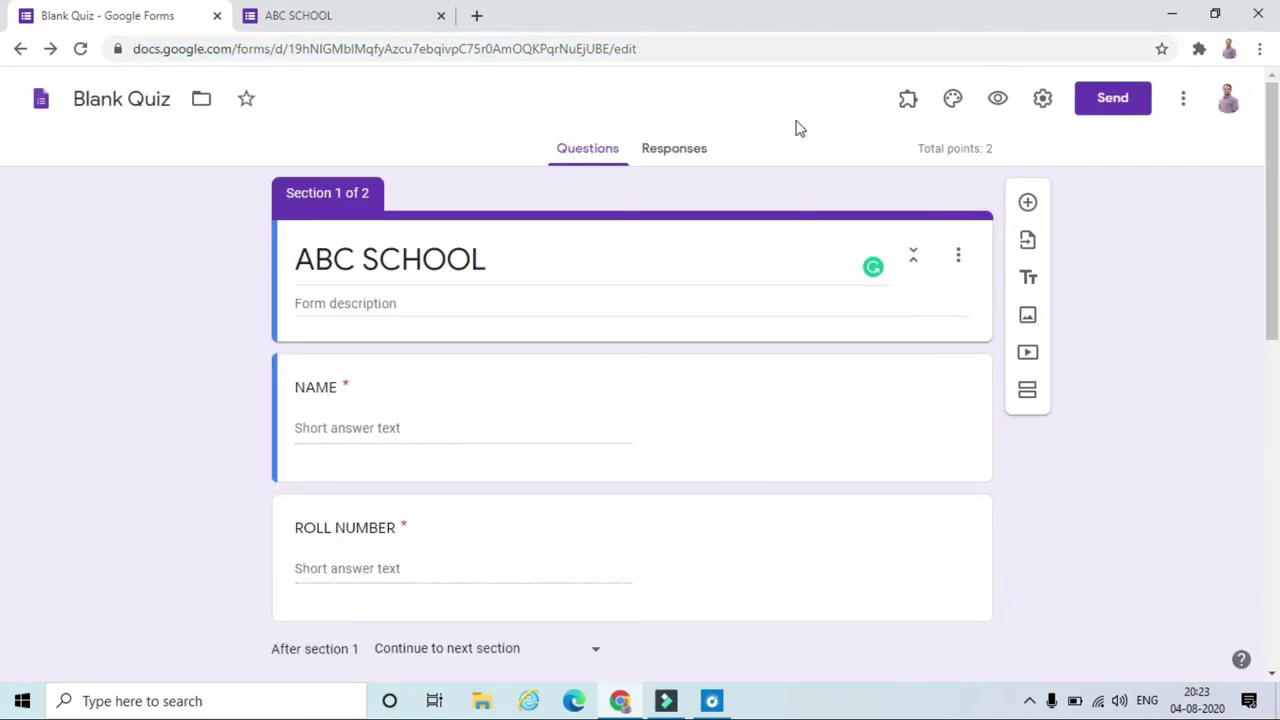
{"action": "left_click", "coordinate": [910, 100]}
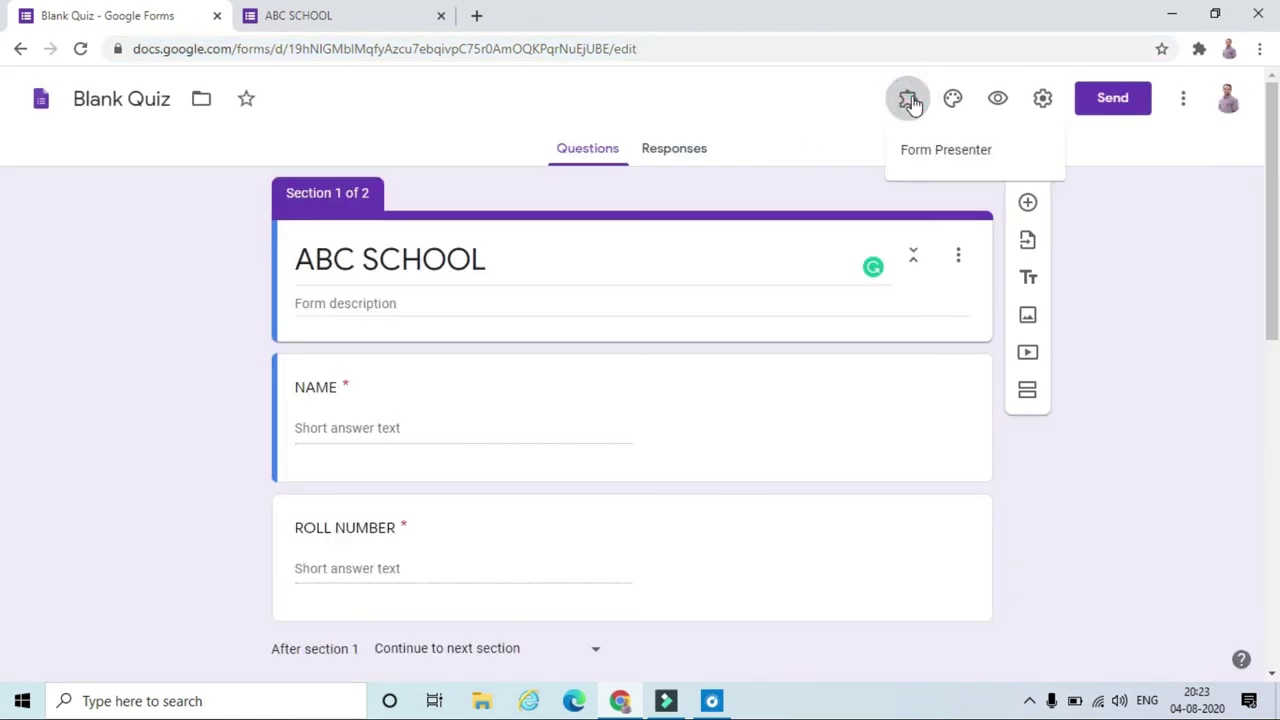
{"action": "left_click", "coordinate": [932, 155]}
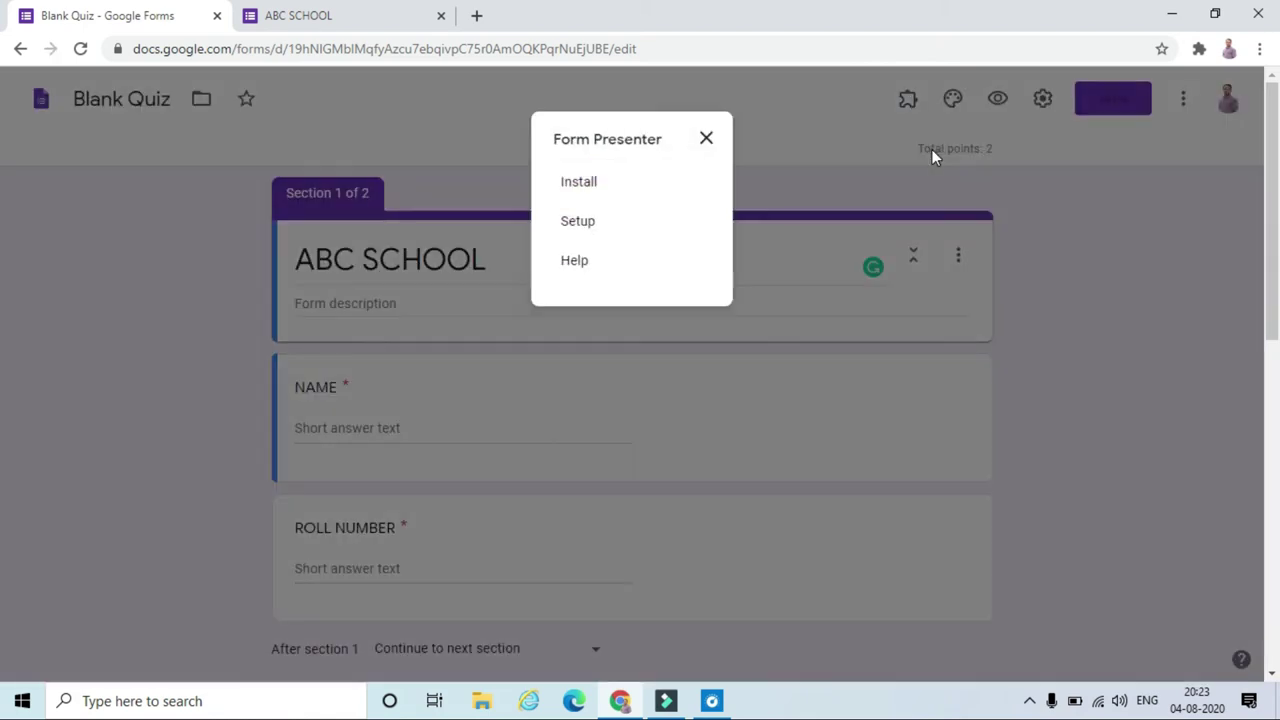
{"action": "left_click", "coordinate": [580, 221]}
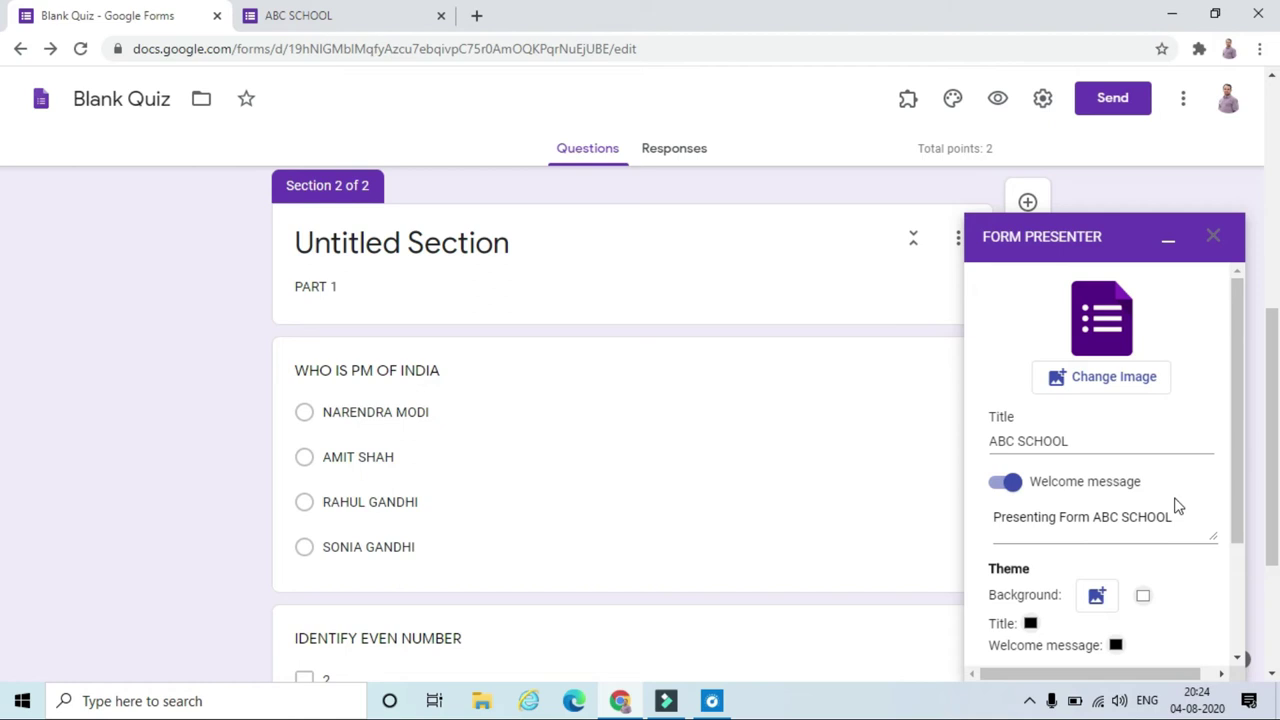
Replace the presenter's form image with Untitled Design (3).jpg from the youtube logo folder
{"action": "scroll", "coordinate": [1177, 507], "scroll_direction": "down", "scroll_amount": 2}
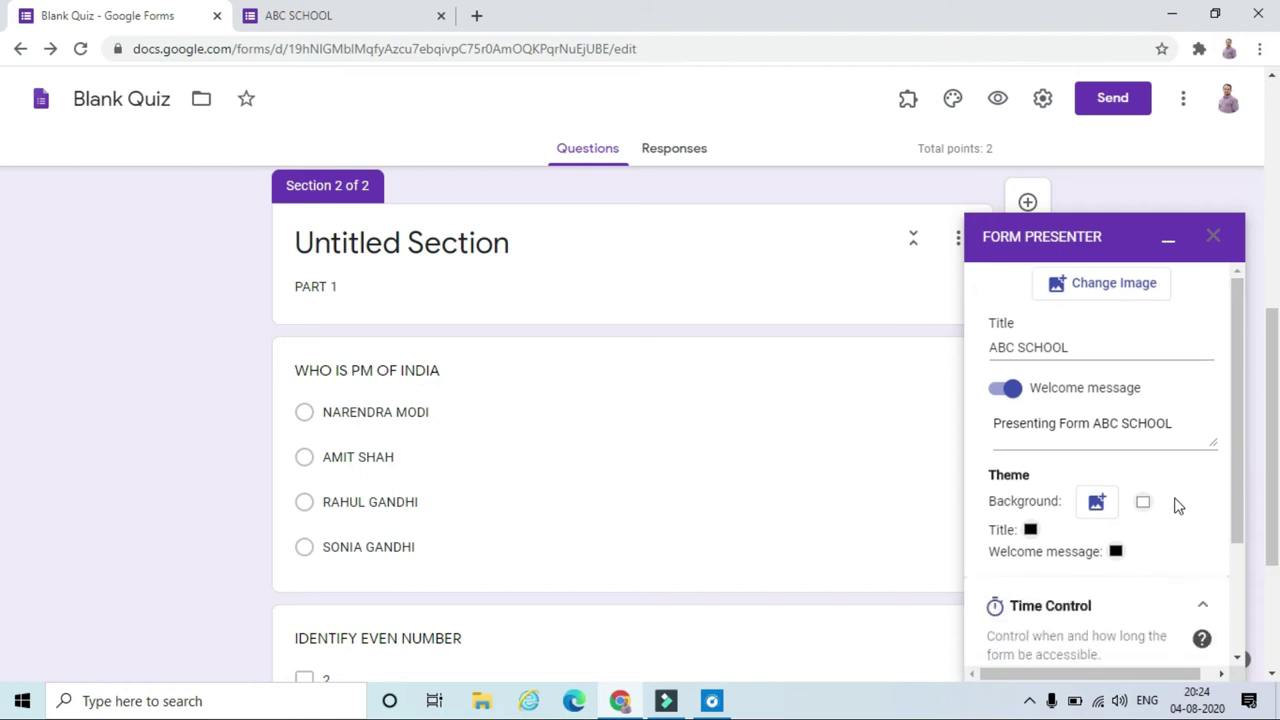
{"action": "scroll", "coordinate": [1177, 507], "scroll_direction": "down", "scroll_amount": 1}
{"action": "scroll", "coordinate": [1177, 507], "scroll_direction": "up", "scroll_amount": 4}
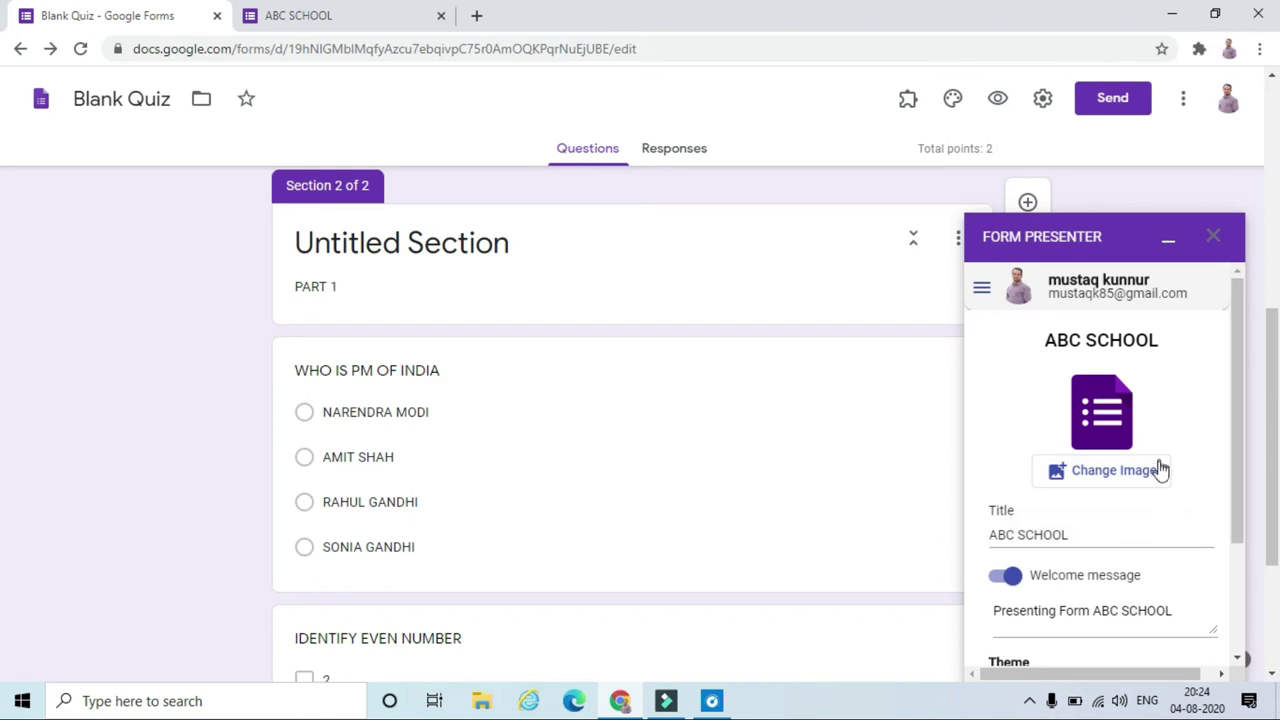
{"action": "left_click", "coordinate": [1123, 481]}
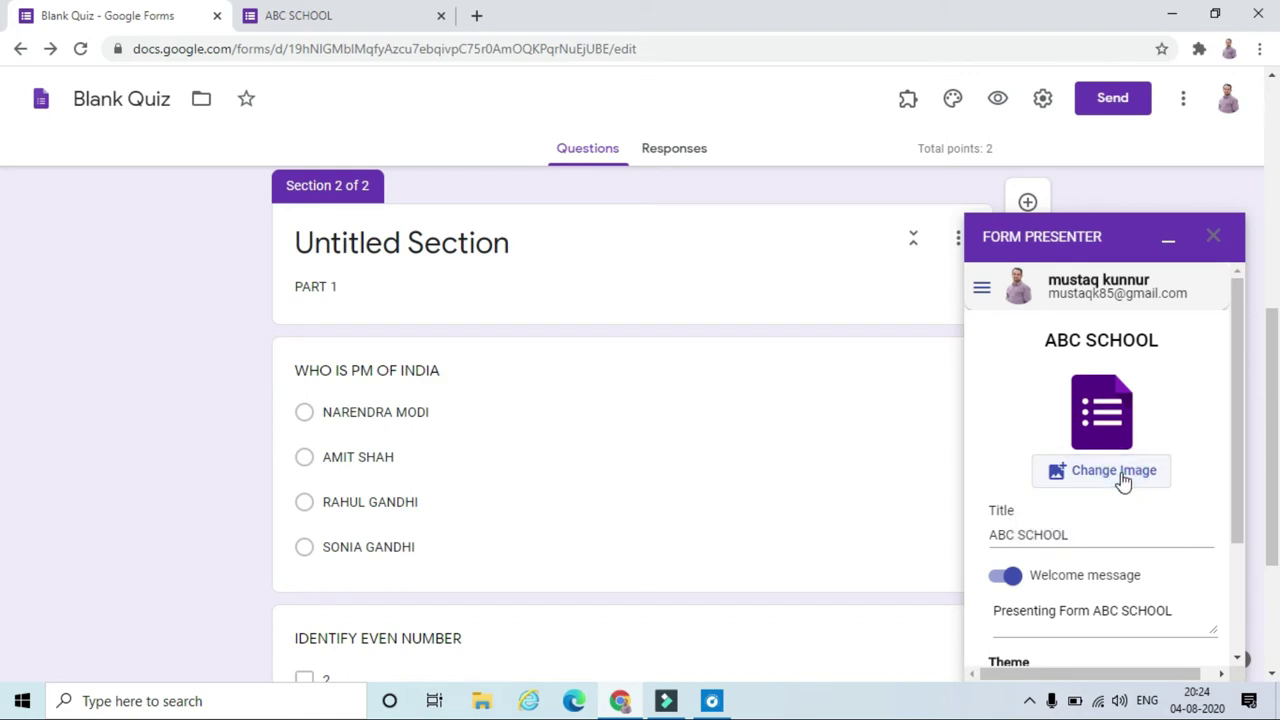
{"action": "double_click", "coordinate": [715, 165]}
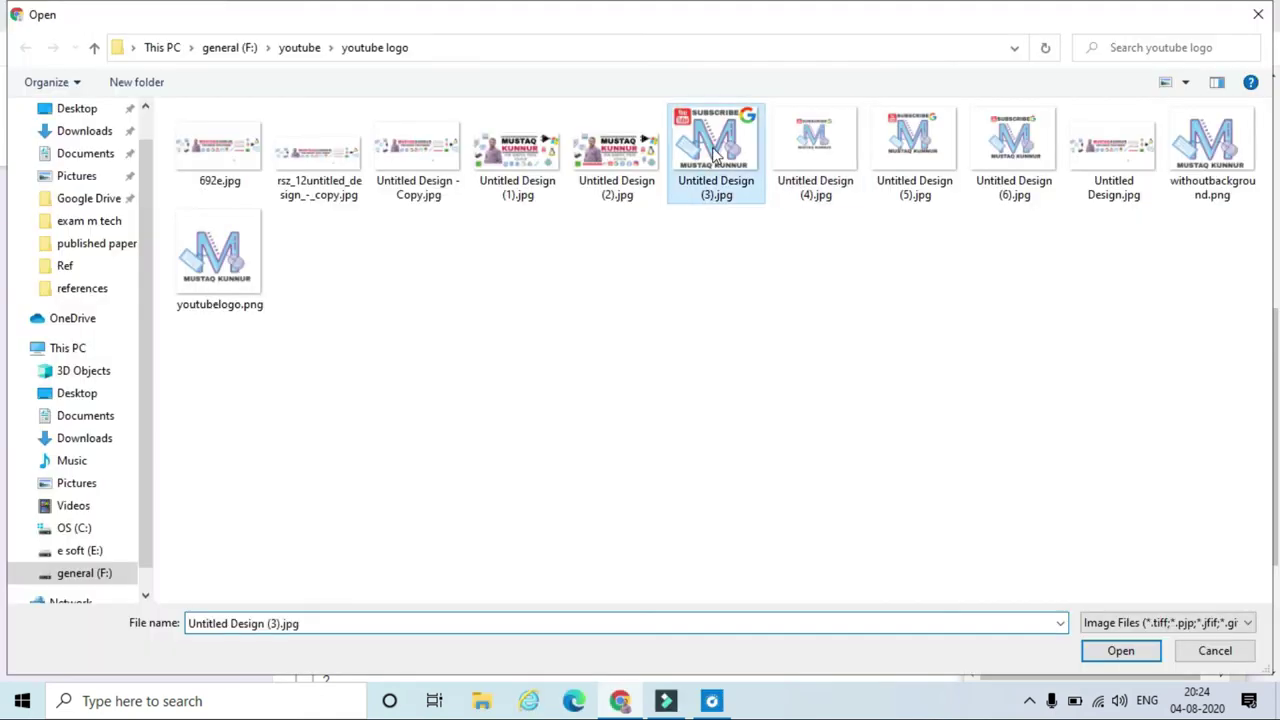
Try the Specific time availability in Time Control, look over its date and time options, and return the form to Always
{"action": "scroll", "coordinate": [1180, 498], "scroll_direction": "down", "scroll_amount": 2}
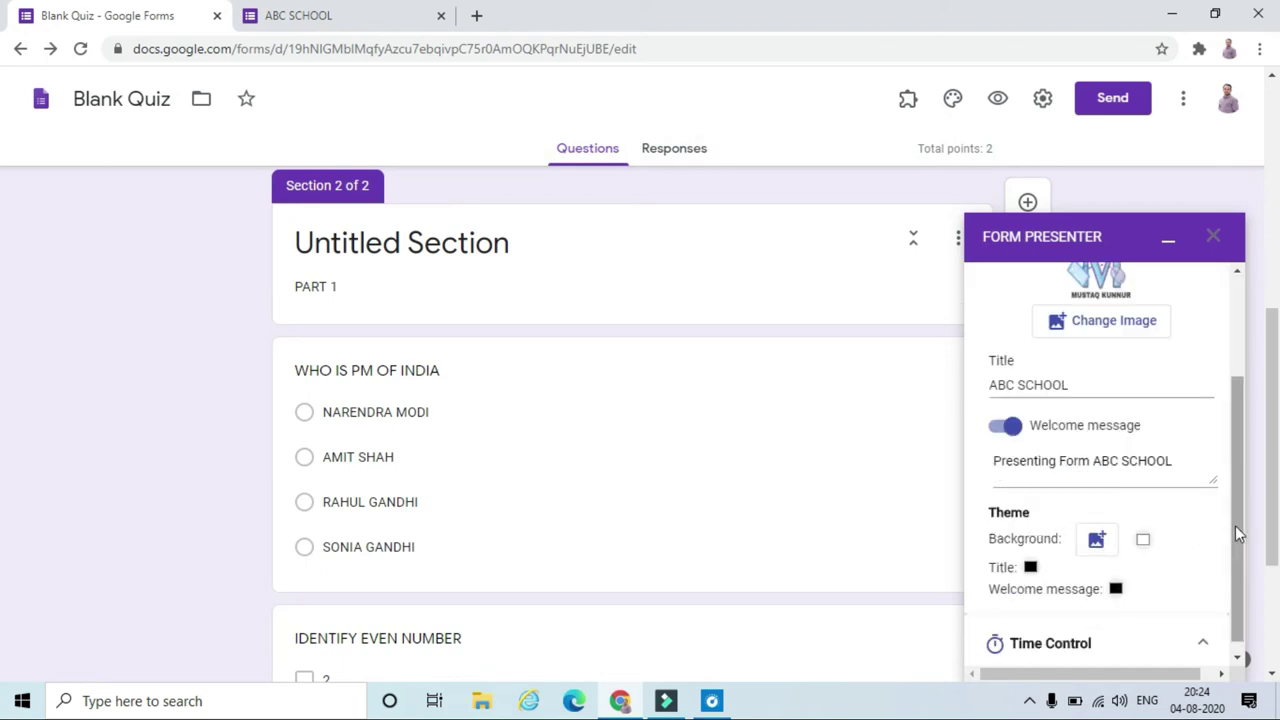
{"action": "scroll", "coordinate": [1235, 525], "scroll_direction": "down", "scroll_amount": 4}
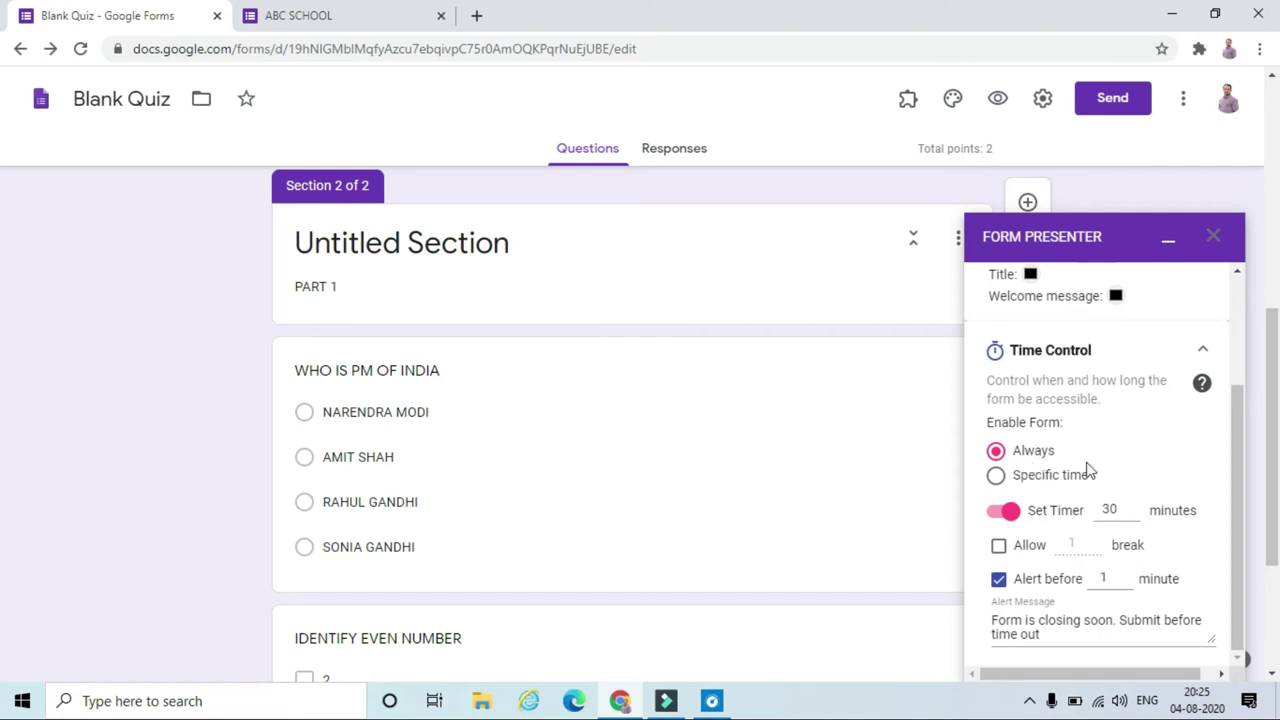
{"action": "left_click", "coordinate": [996, 477]}
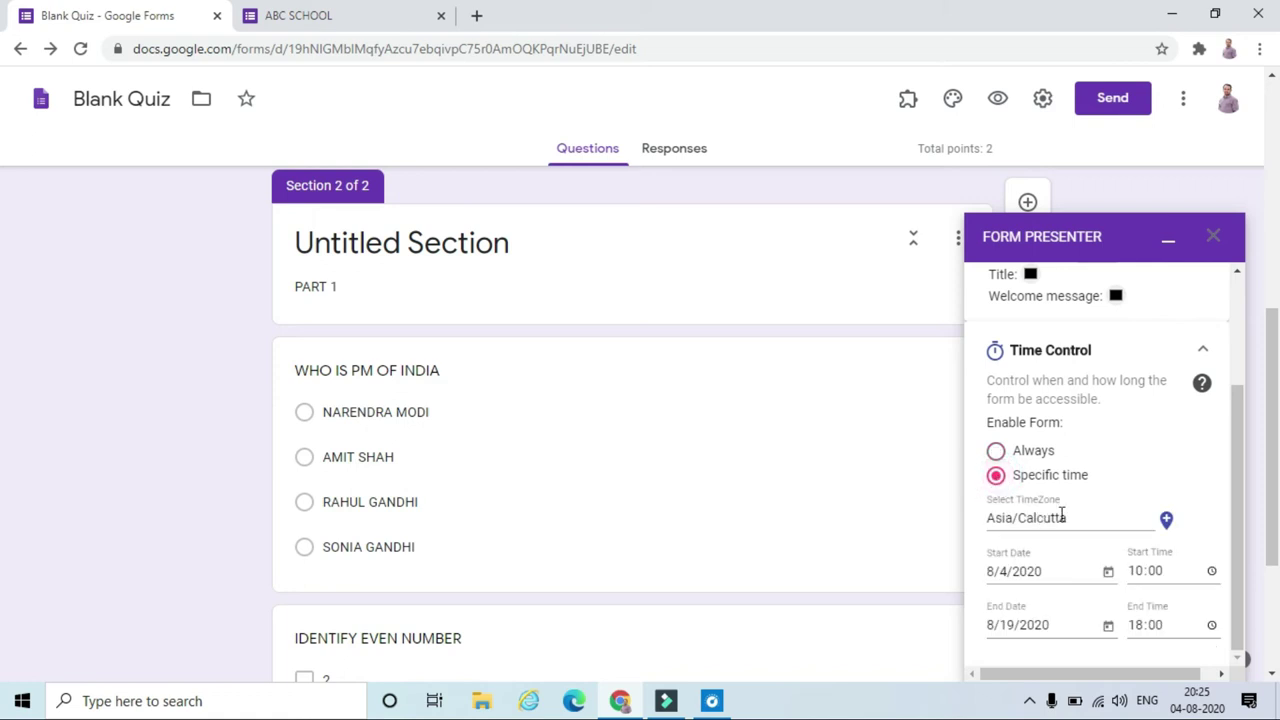
{"action": "scroll", "coordinate": [1160, 445], "scroll_direction": "down", "scroll_amount": 1}
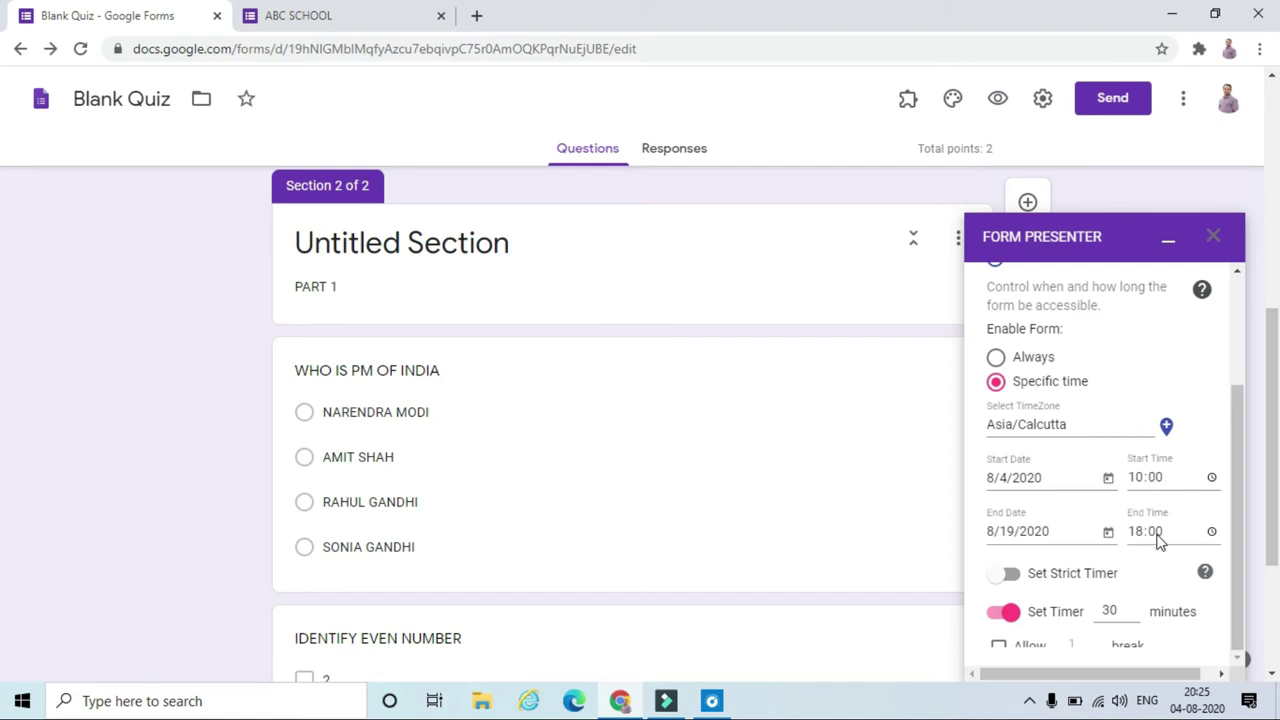
{"action": "left_click", "coordinate": [996, 360]}
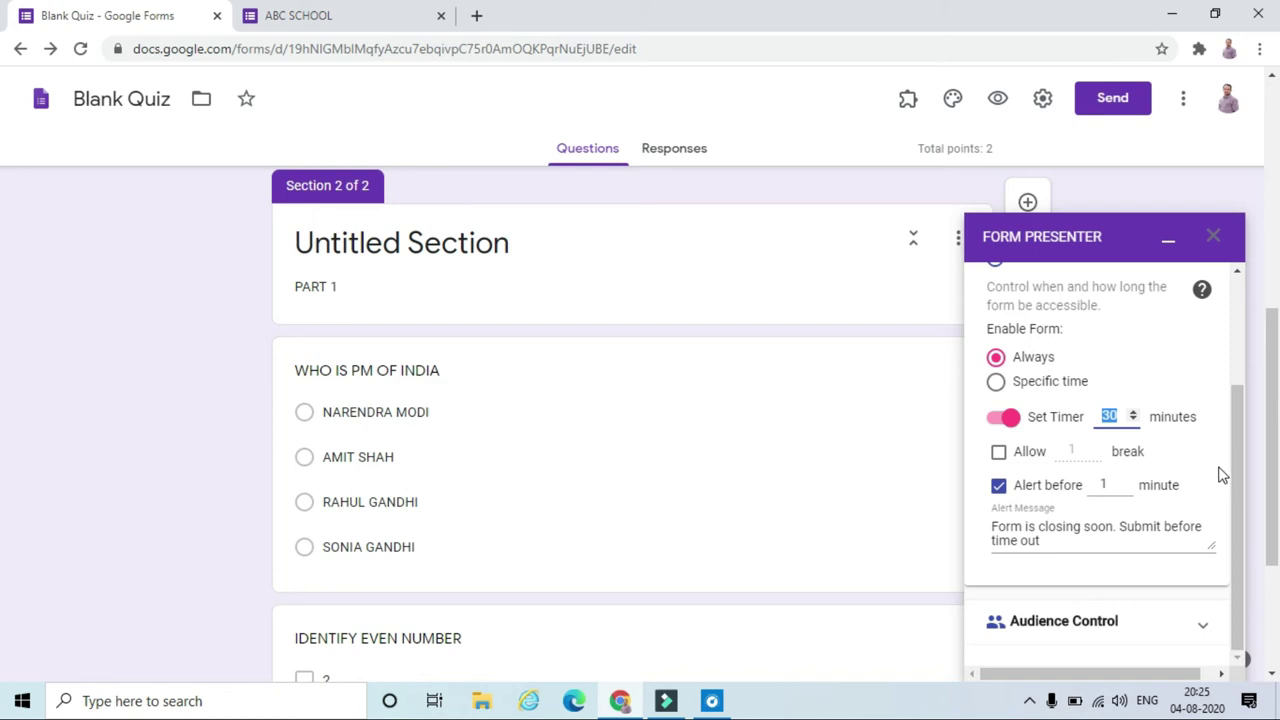
Set the form's timer to 2 minutes and publish the form through Form Presenter
{"action": "type", "text": "2"}
{"action": "scroll", "coordinate": [1220, 475], "scroll_direction": "down", "scroll_amount": 1}
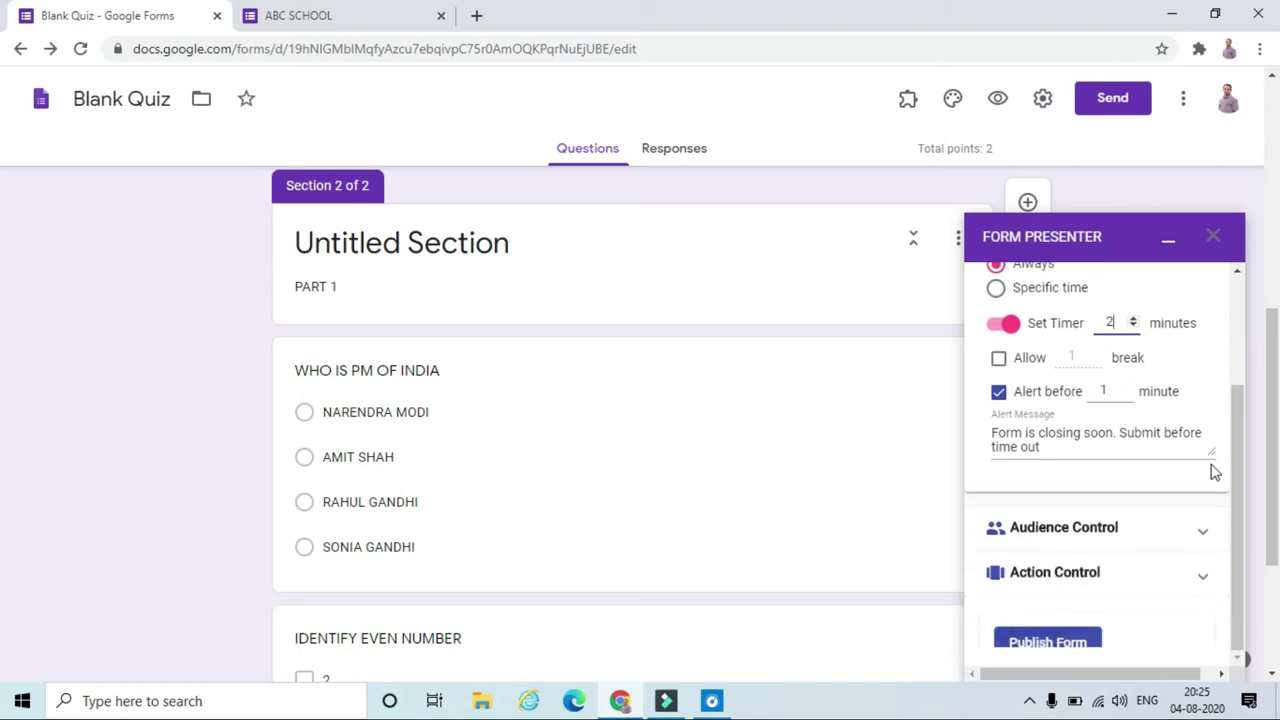
{"action": "scroll", "coordinate": [1215, 472], "scroll_direction": "down", "scroll_amount": 1}
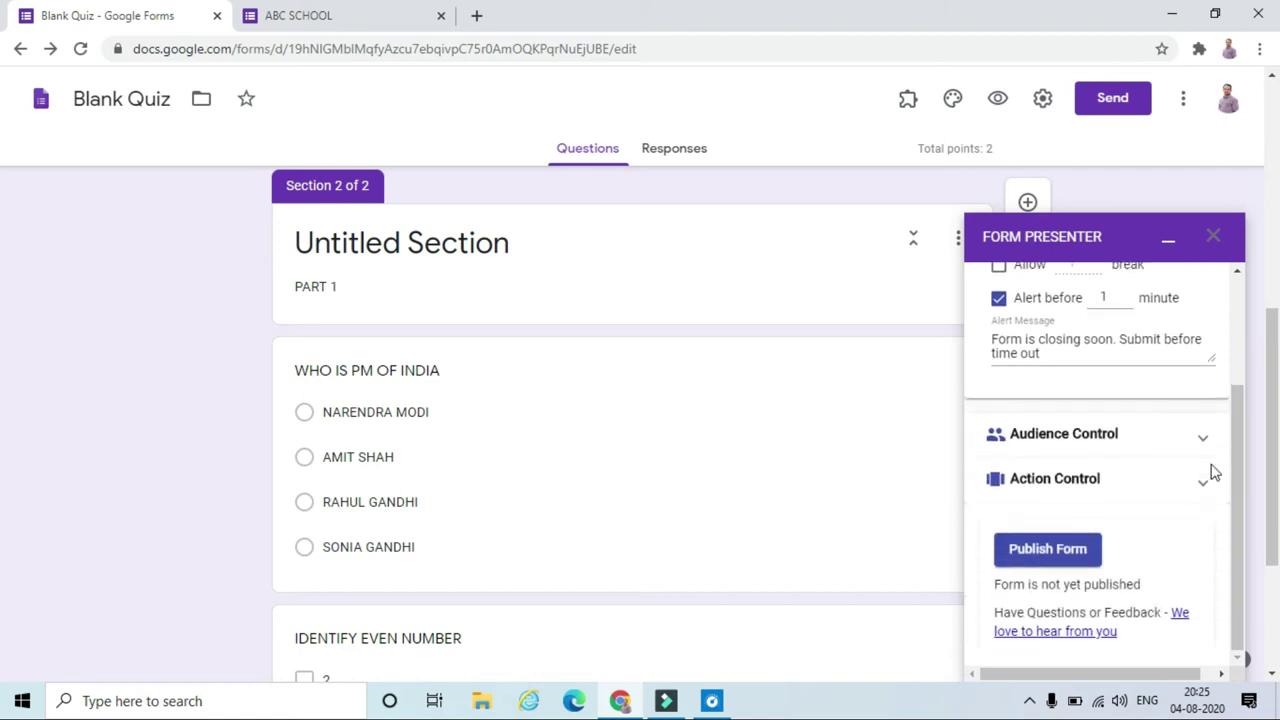
{"action": "left_click", "coordinate": [1068, 553]}
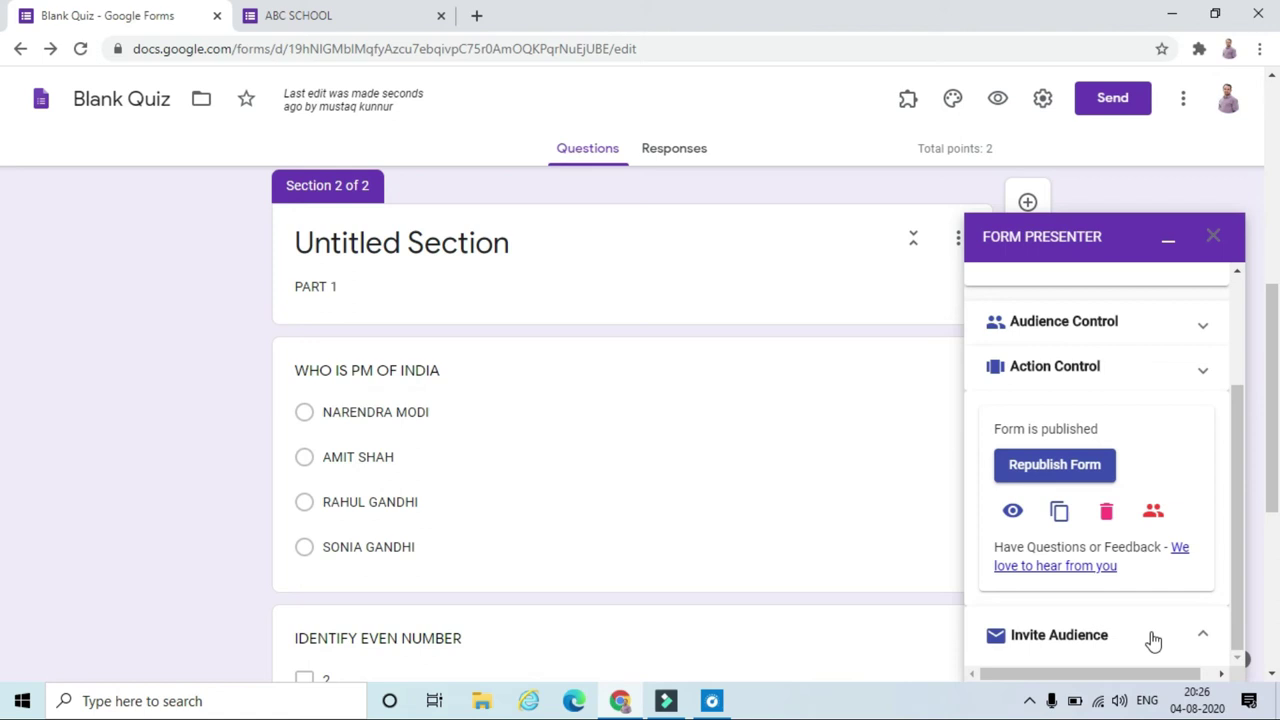
Copy the published form's link and open it in Microsoft Edge
{"action": "left_click", "coordinate": [1062, 516]}
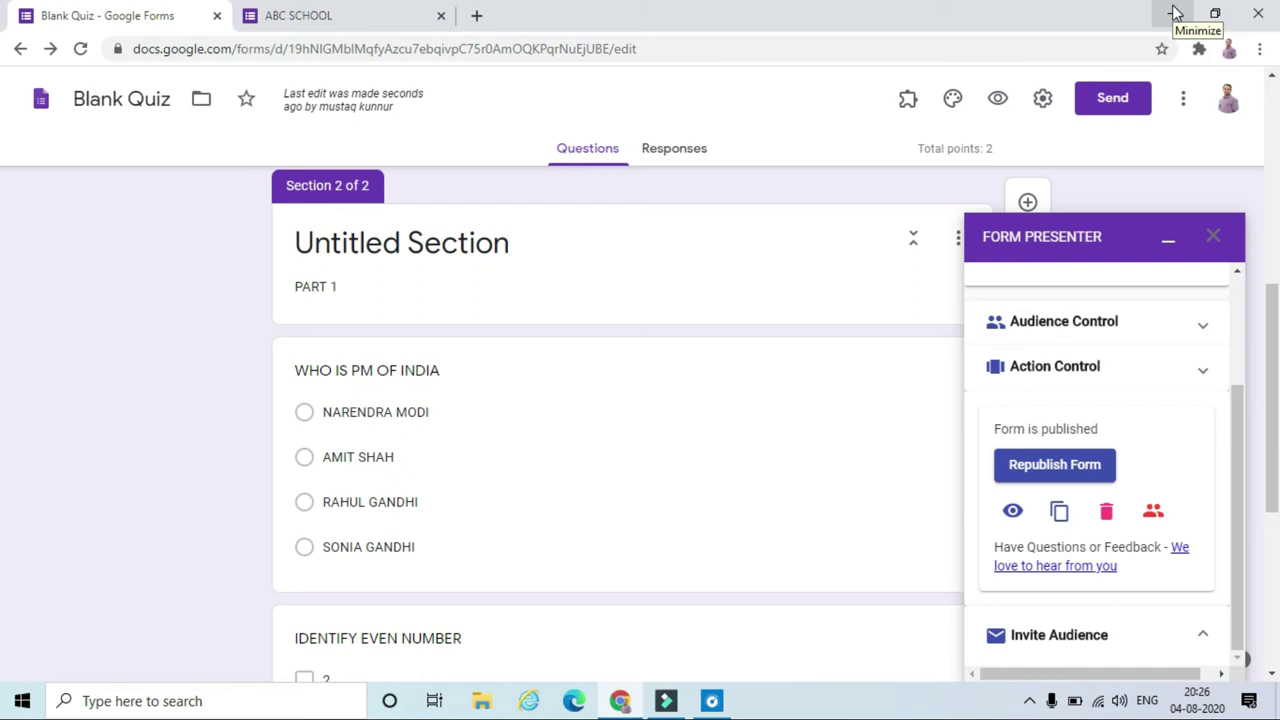
{"action": "left_click", "coordinate": [1175, 12]}
{"action": "left_click", "coordinate": [1172, 12]}
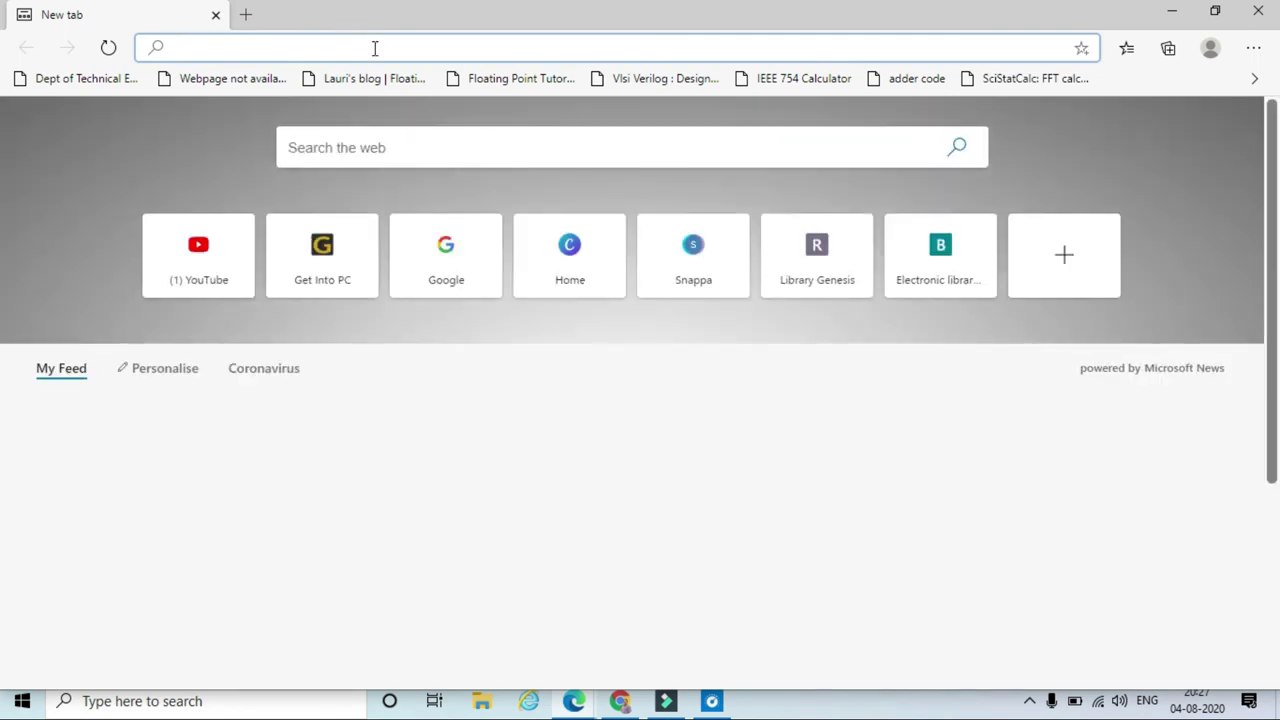
{"action": "key", "text": "ctrl+v"}
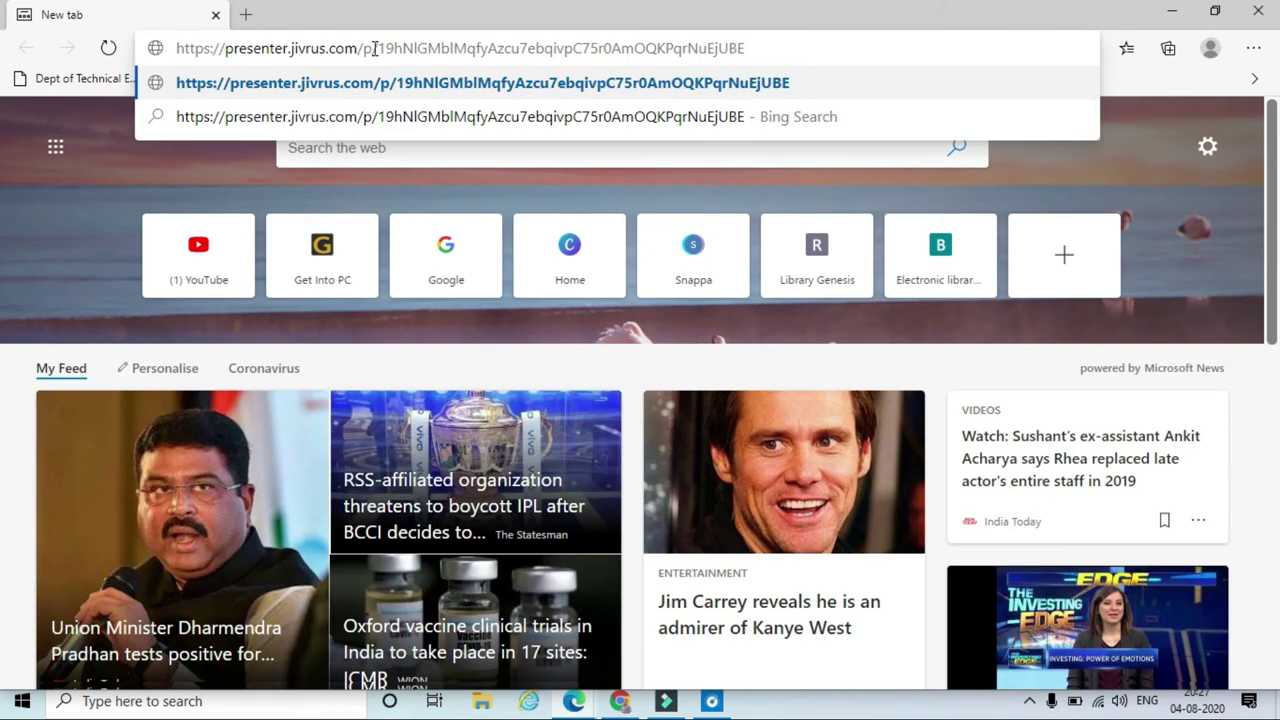
{"action": "key", "text": "Return"}
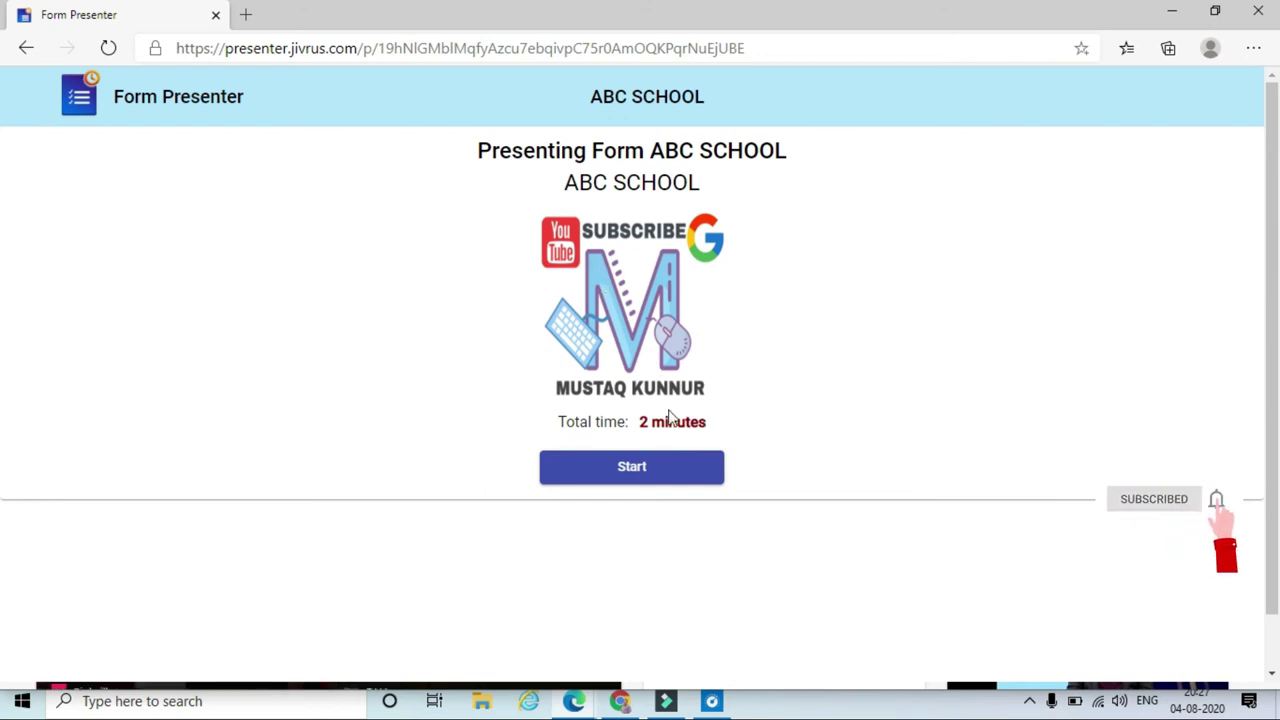
Start the timed ABC SCHOOL quiz and fill in the student's name
{"action": "left_click", "coordinate": [682, 479]}
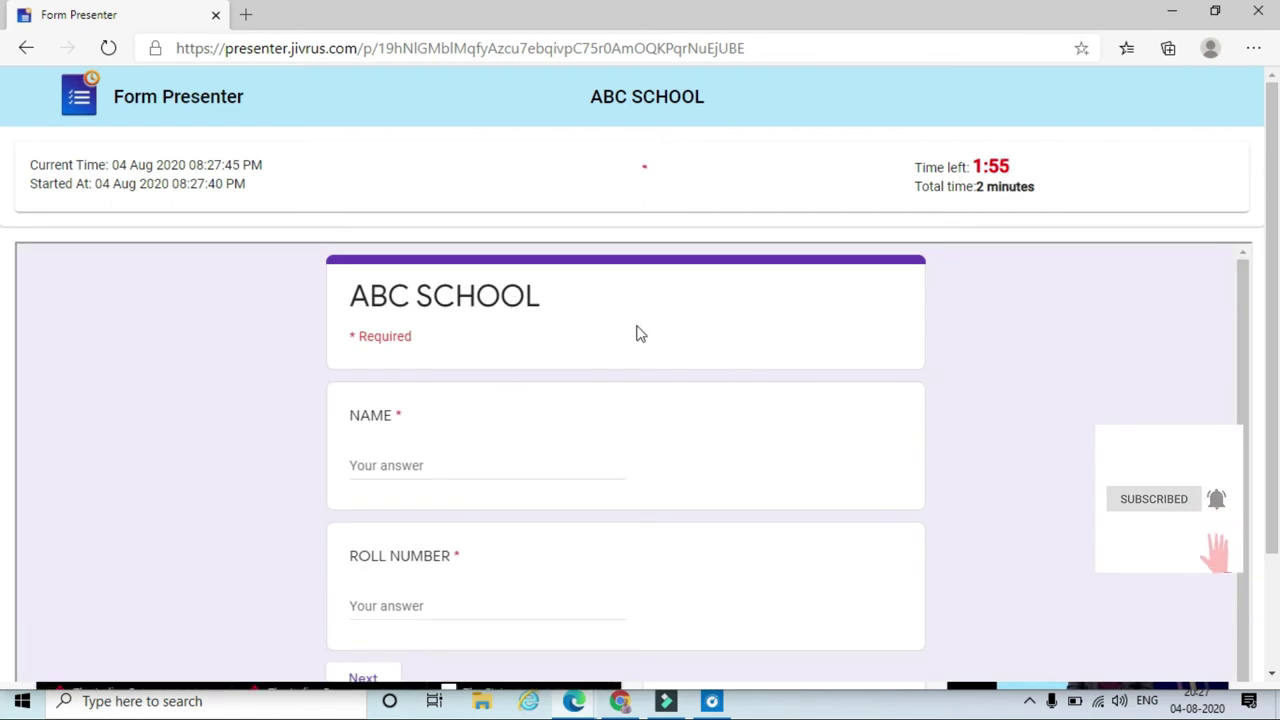
{"action": "left_click", "coordinate": [398, 469]}
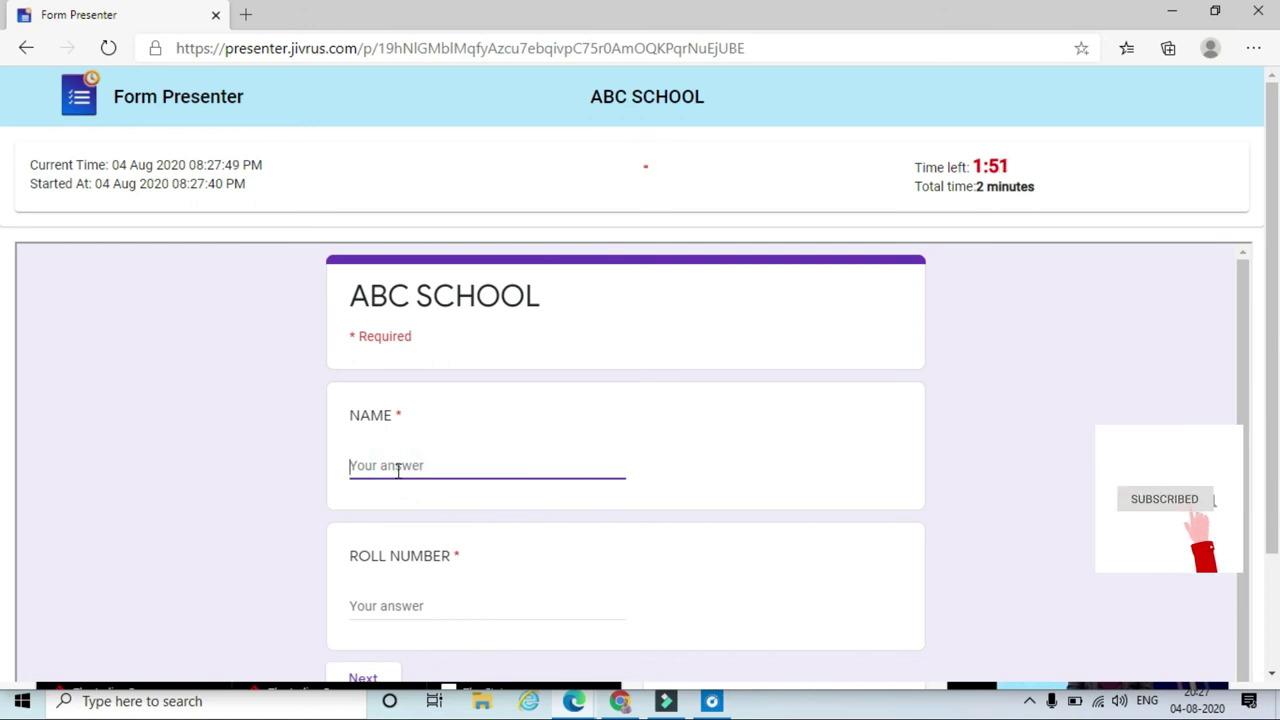
{"action": "type", "text": "MUSTAQ"}
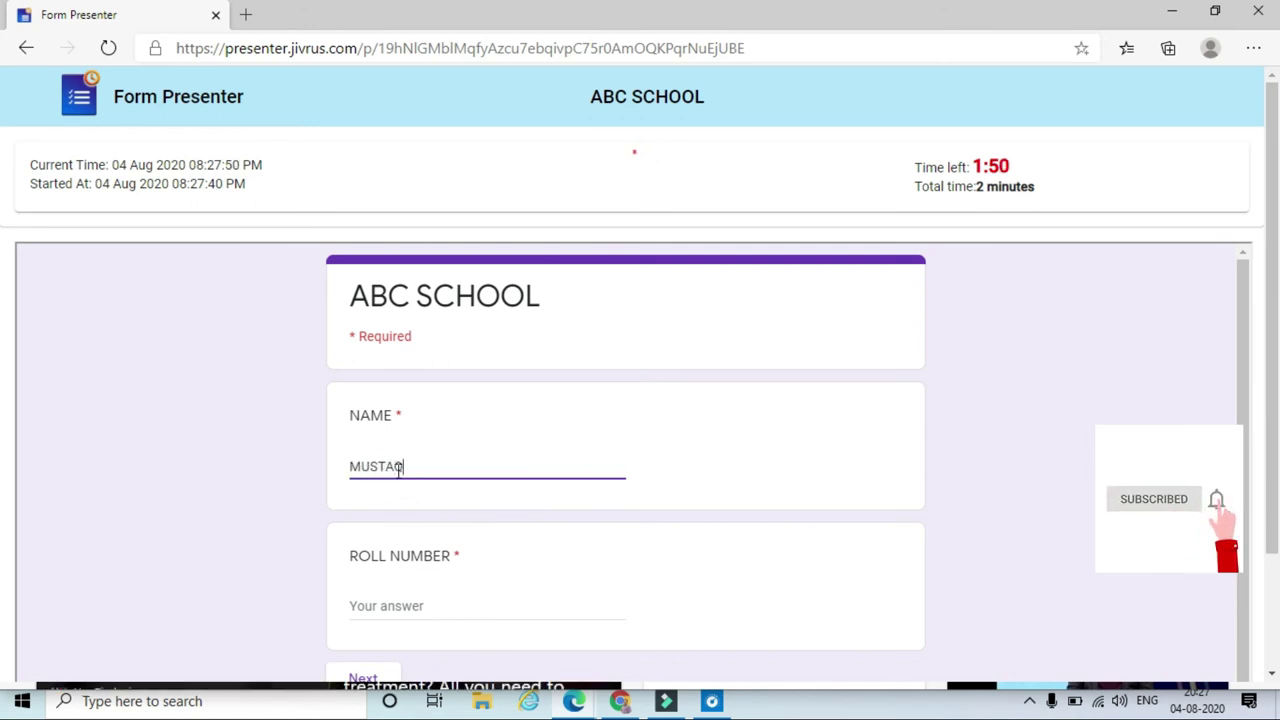
Fill in the student's roll number and continue to the quiz's question section
{"action": "left_click", "coordinate": [416, 602]}
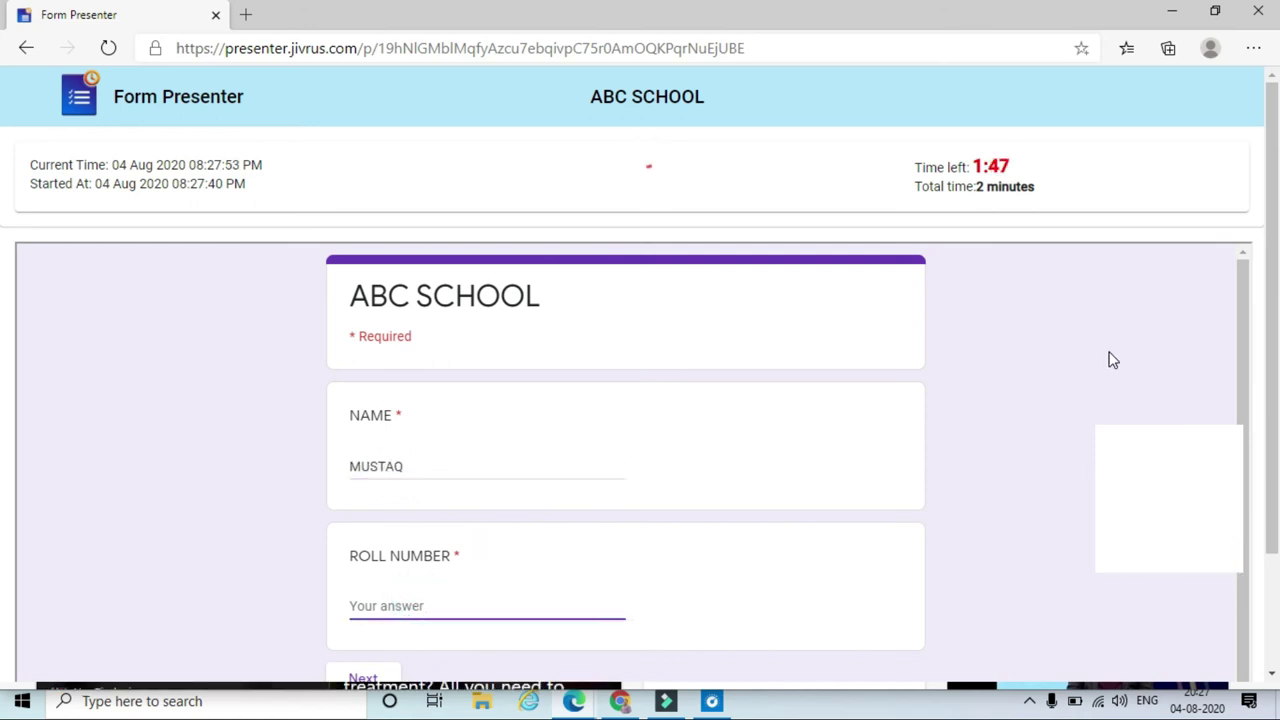
{"action": "scroll", "coordinate": [1110, 360], "scroll_direction": "down", "scroll_amount": 1}
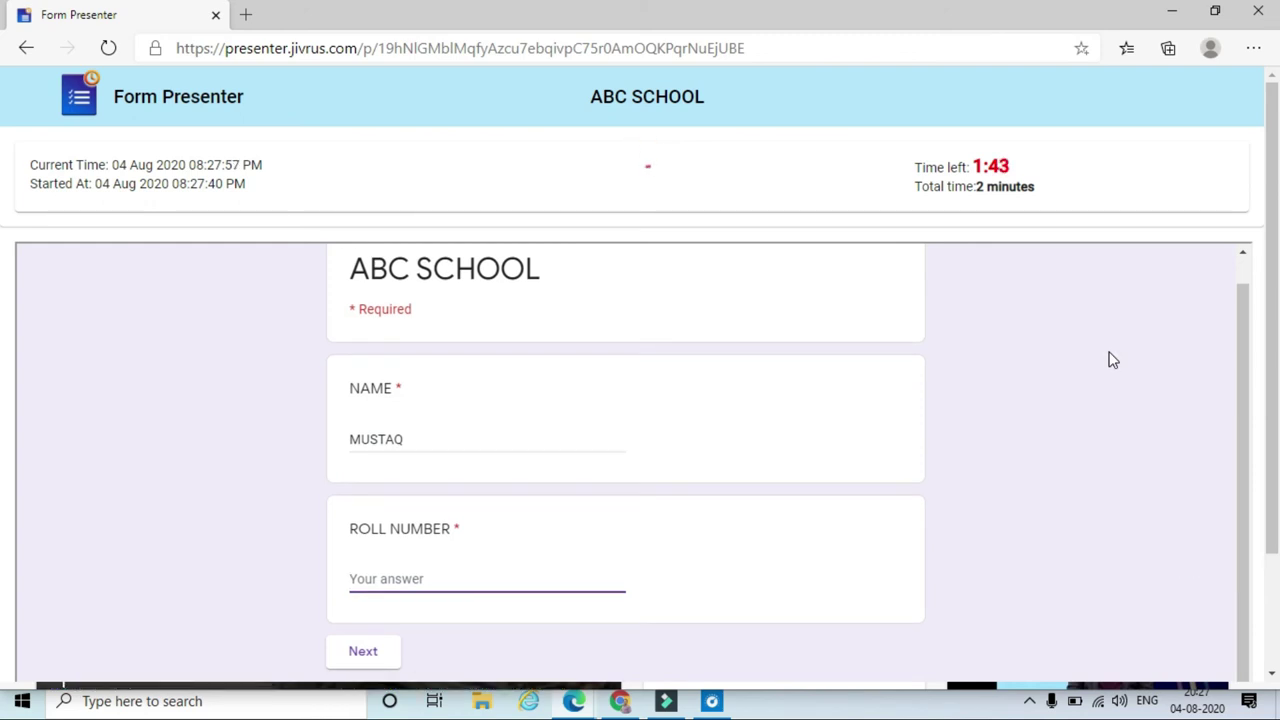
{"action": "type", "text": "11111"}
{"action": "key", "text": "BackSpace"}
{"action": "key", "text": "BackSpace"}
{"action": "key", "text": "BackSpace"}
{"action": "key", "text": "BackSpace"}
{"action": "key", "text": "BackSpace"}
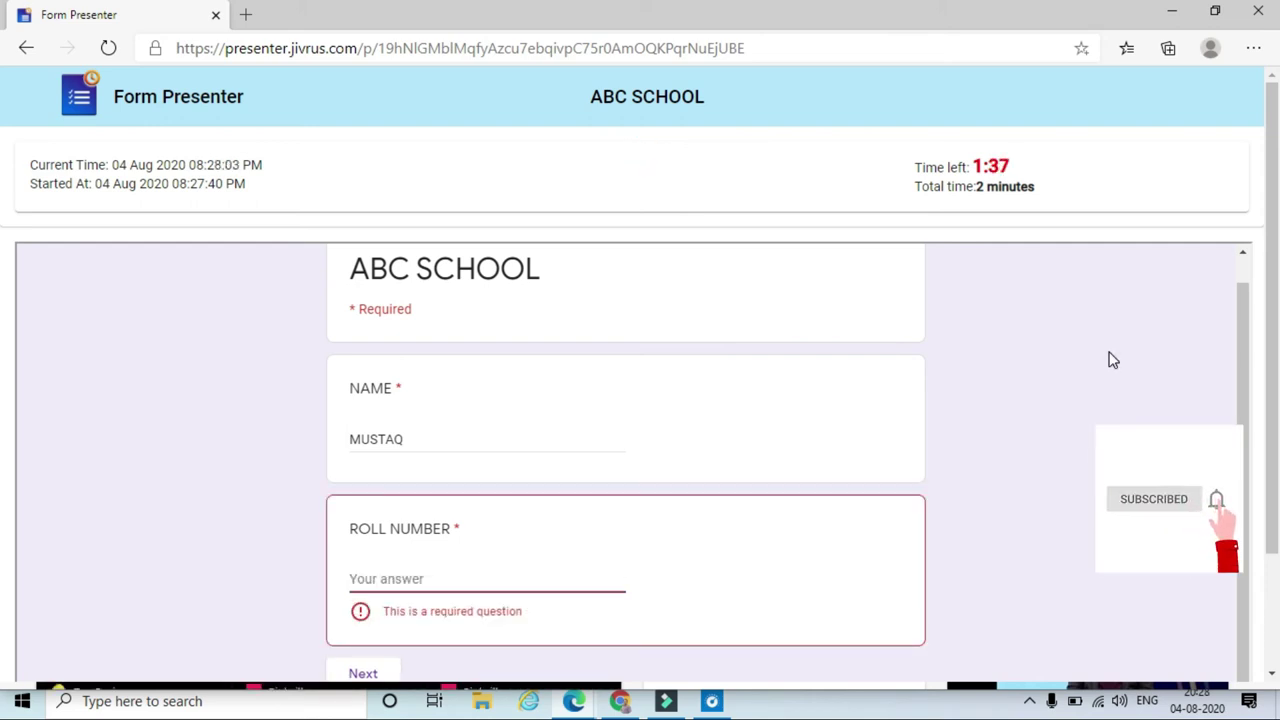
{"action": "type", "text": "123"}
{"action": "left_click", "coordinate": [349, 660]}
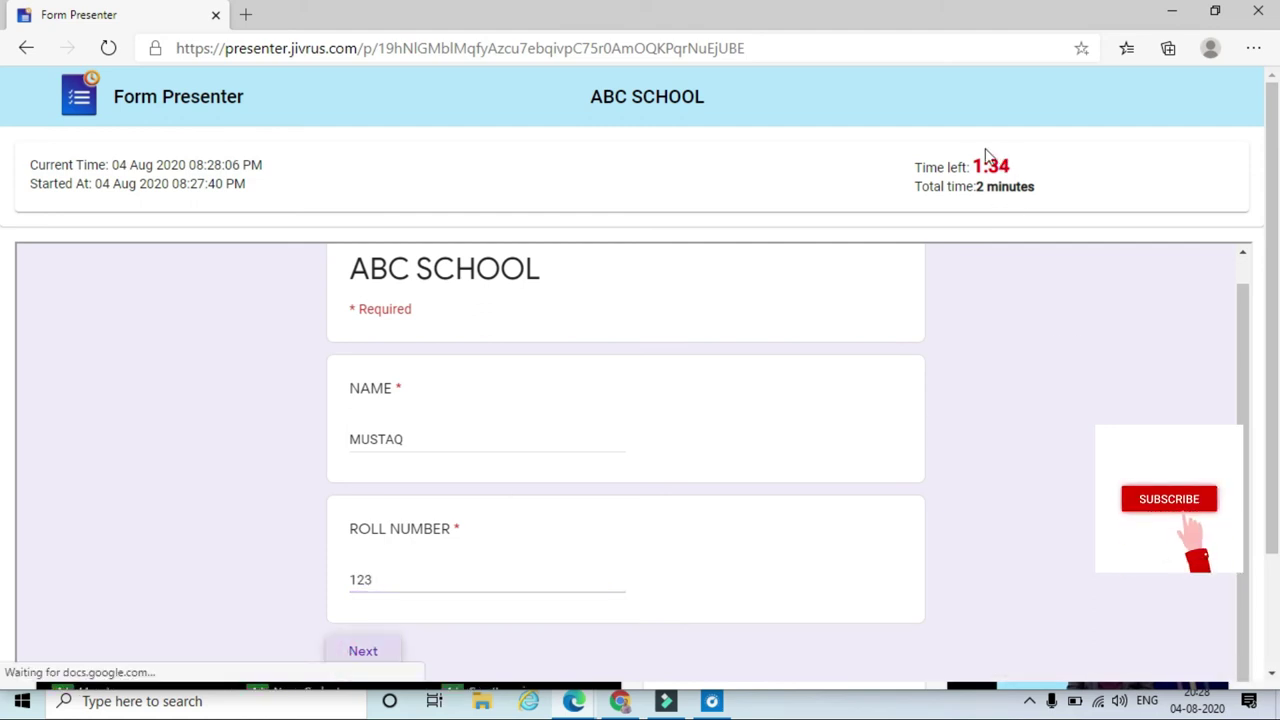
Answer WHO IS PM OF INDIA with NARENDRA MODI and select 6 and 9 for IDENTIFY EVEN NUMBER
{"action": "scroll", "coordinate": [879, 332], "scroll_direction": "down", "scroll_amount": 1}
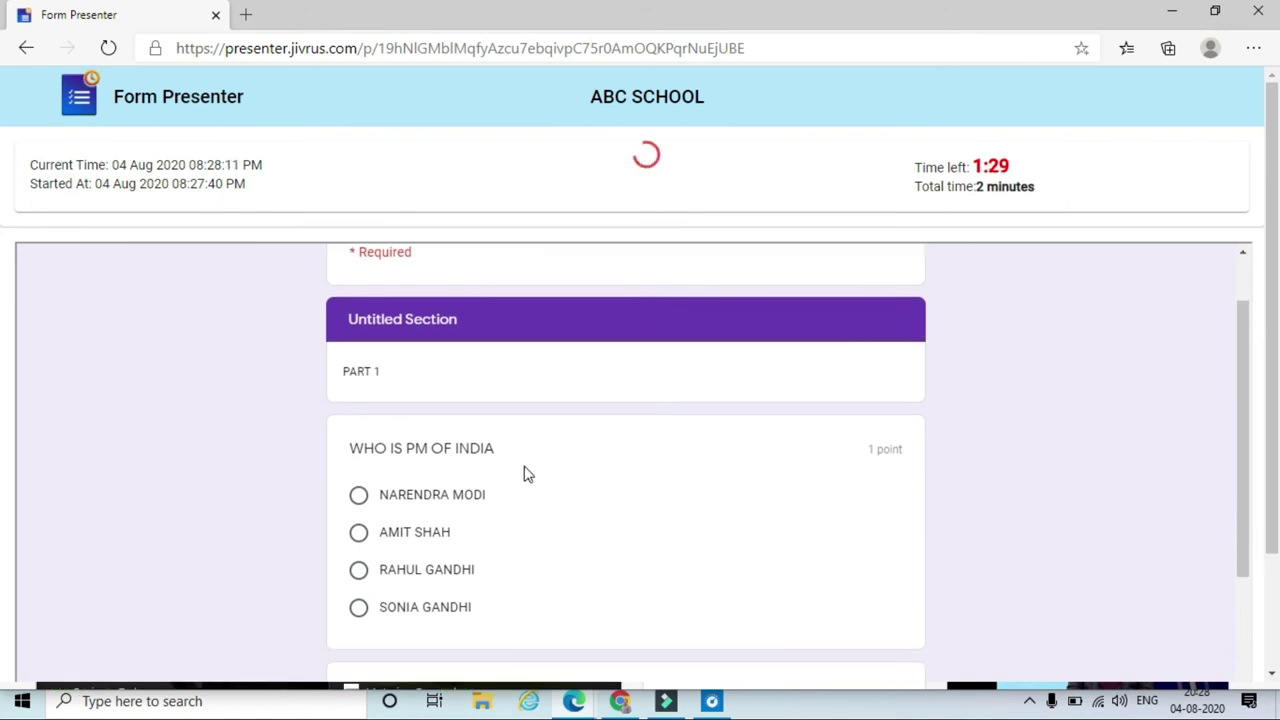
{"action": "left_click", "coordinate": [358, 497]}
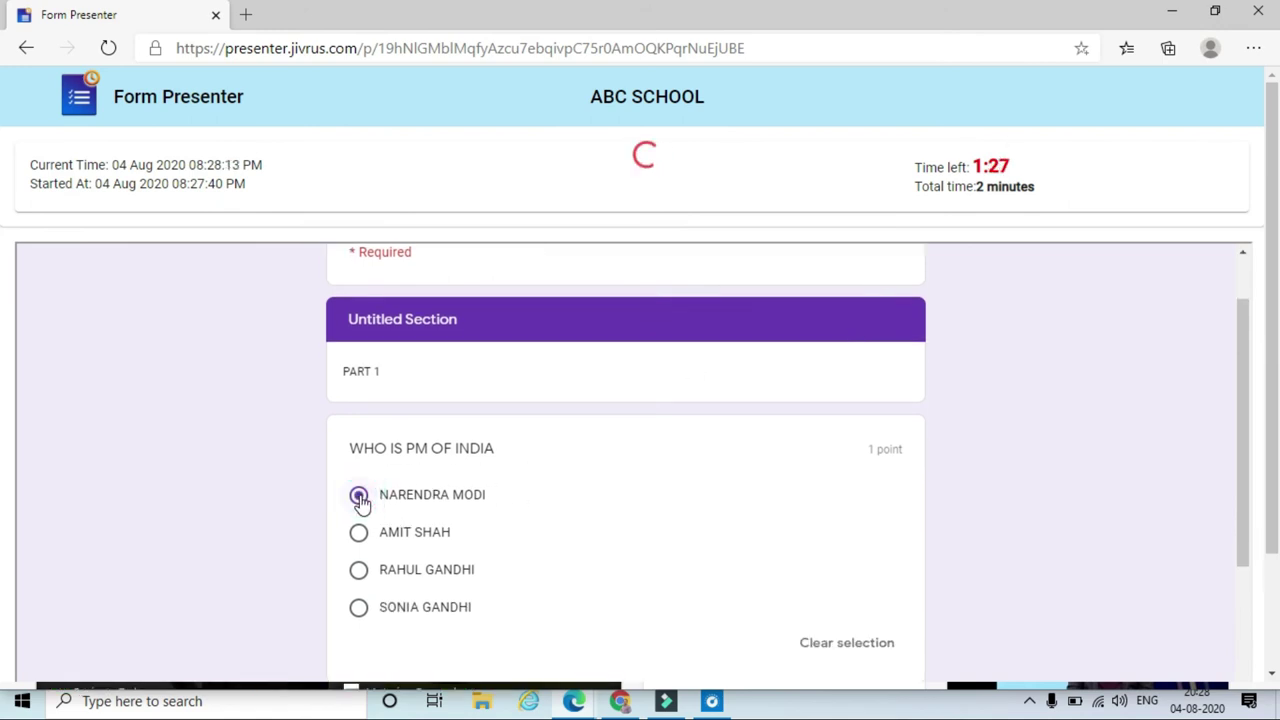
{"action": "scroll", "coordinate": [791, 557], "scroll_direction": "down", "scroll_amount": 3}
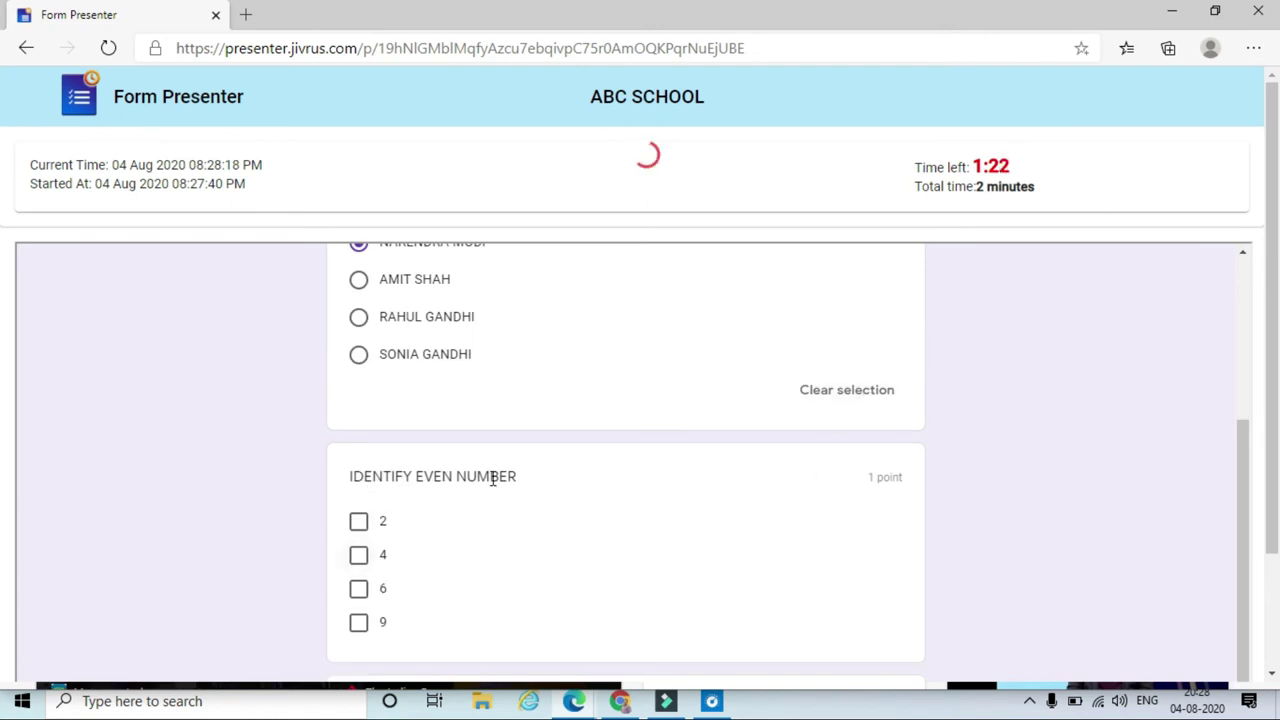
{"action": "scroll", "coordinate": [508, 477], "scroll_direction": "down", "scroll_amount": 1}
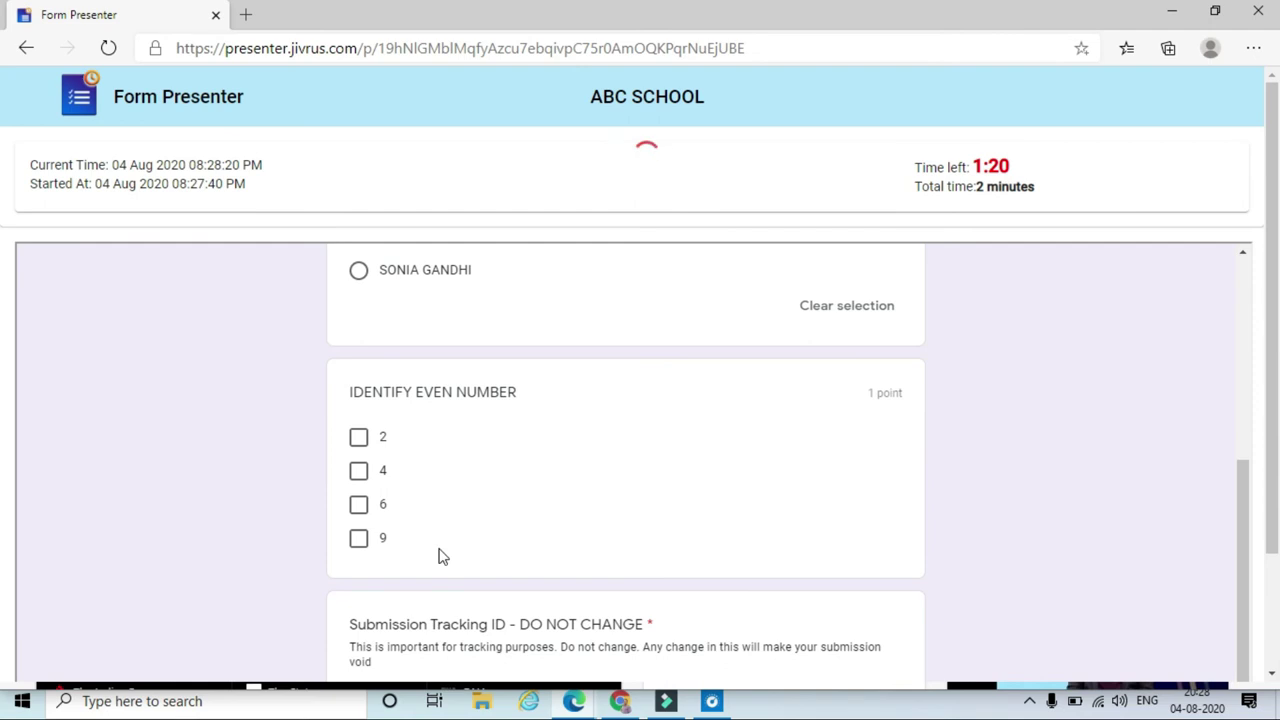
{"action": "left_click", "coordinate": [362, 544]}
{"action": "left_click", "coordinate": [360, 505]}
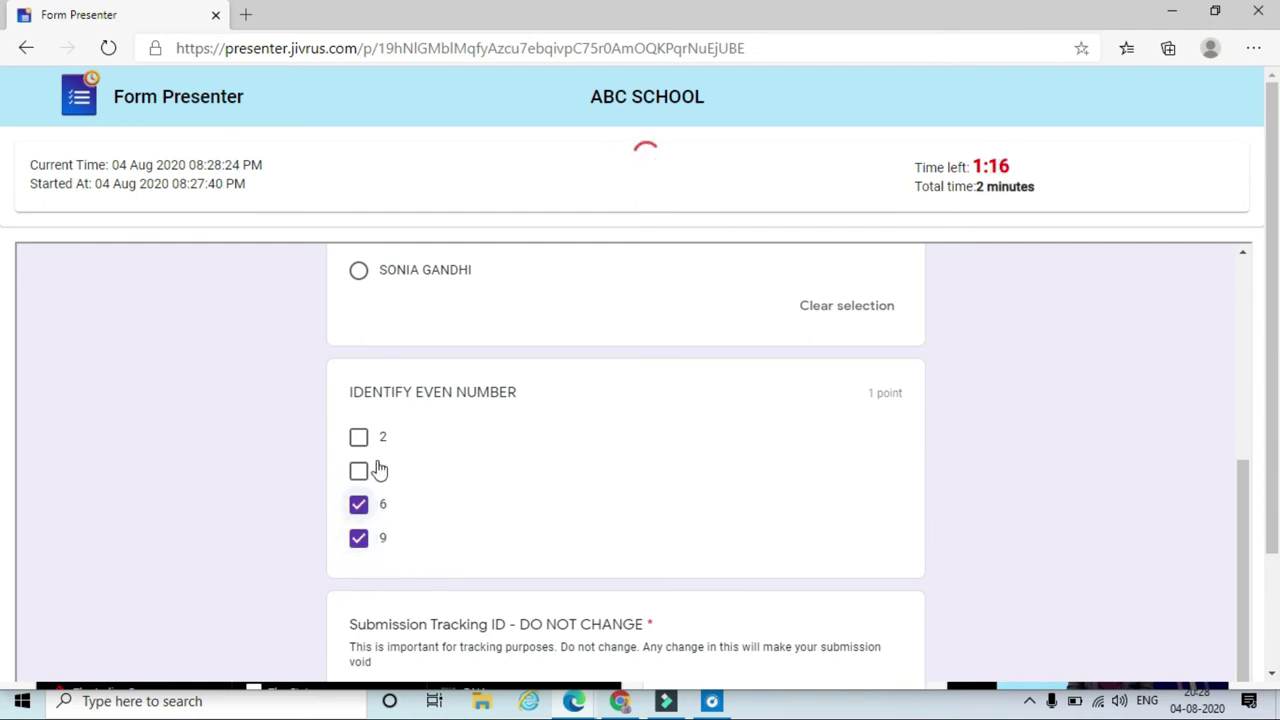
Submit the completed quiz with its Submission Tracking ID left as is, and open the score page
{"action": "scroll", "coordinate": [386, 540], "scroll_direction": "down", "scroll_amount": 2}
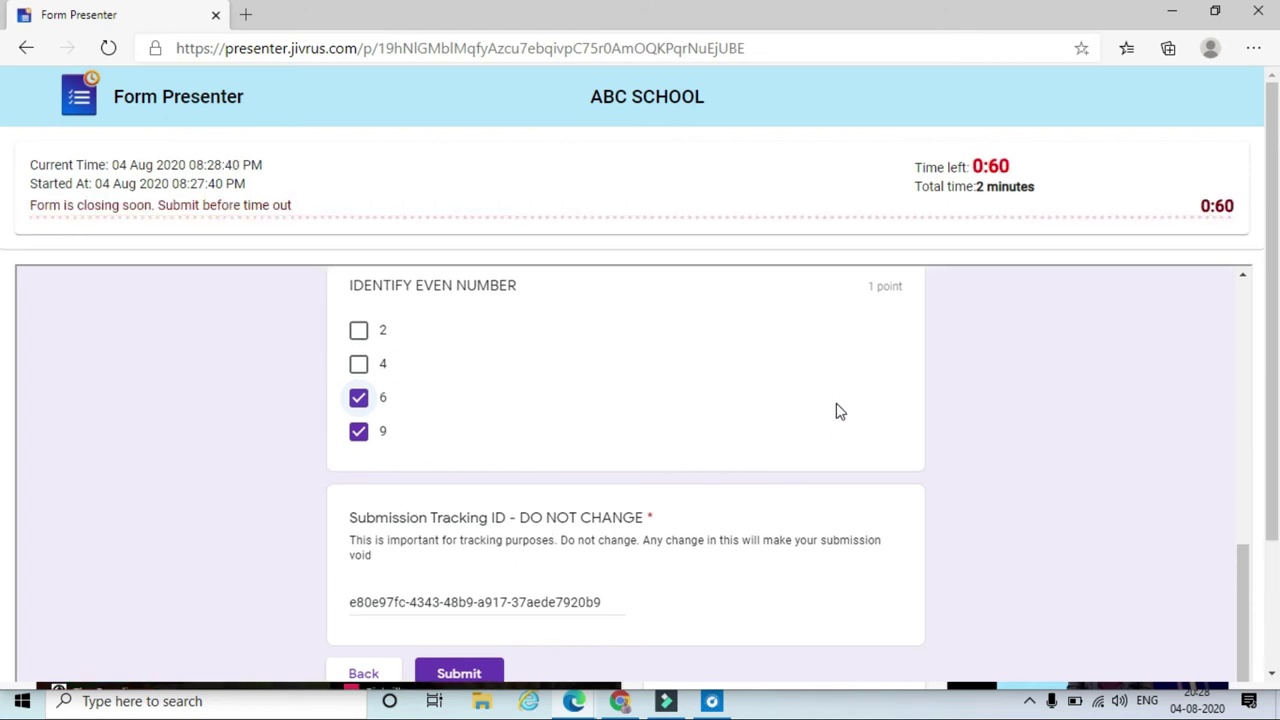
{"action": "scroll", "coordinate": [838, 411], "scroll_direction": "down", "scroll_amount": 2}
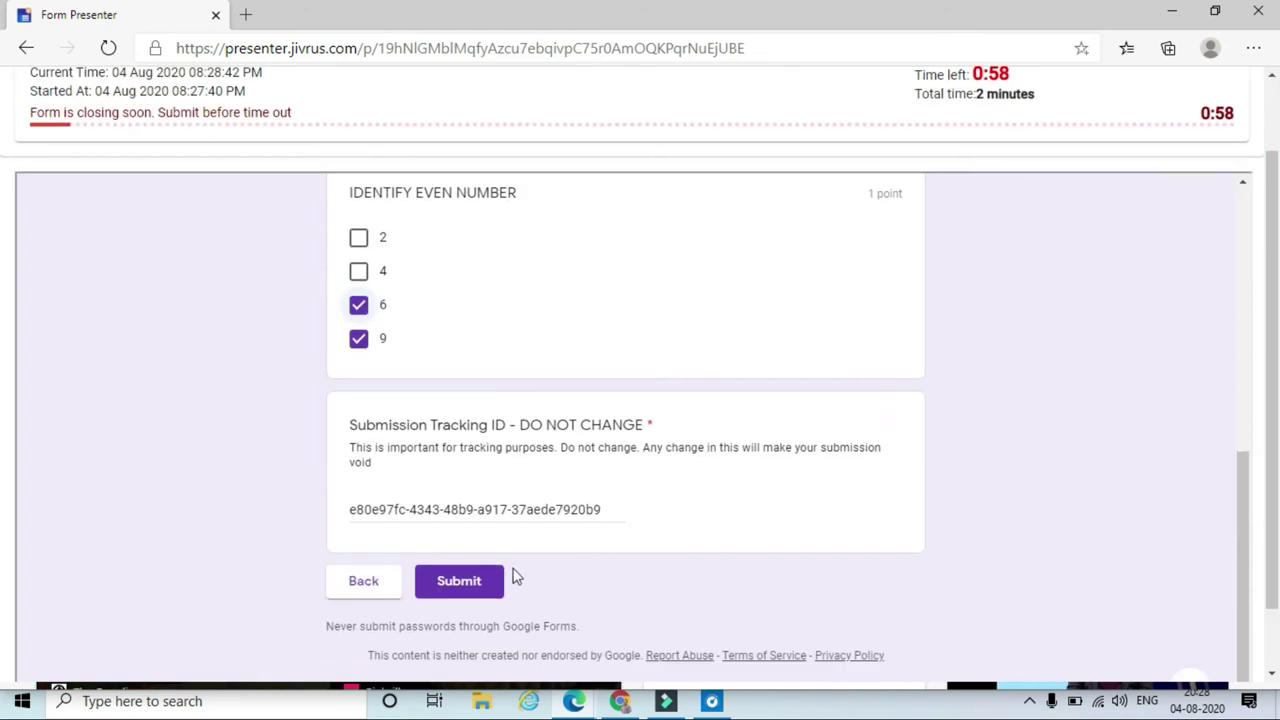
{"action": "left_click", "coordinate": [477, 584]}
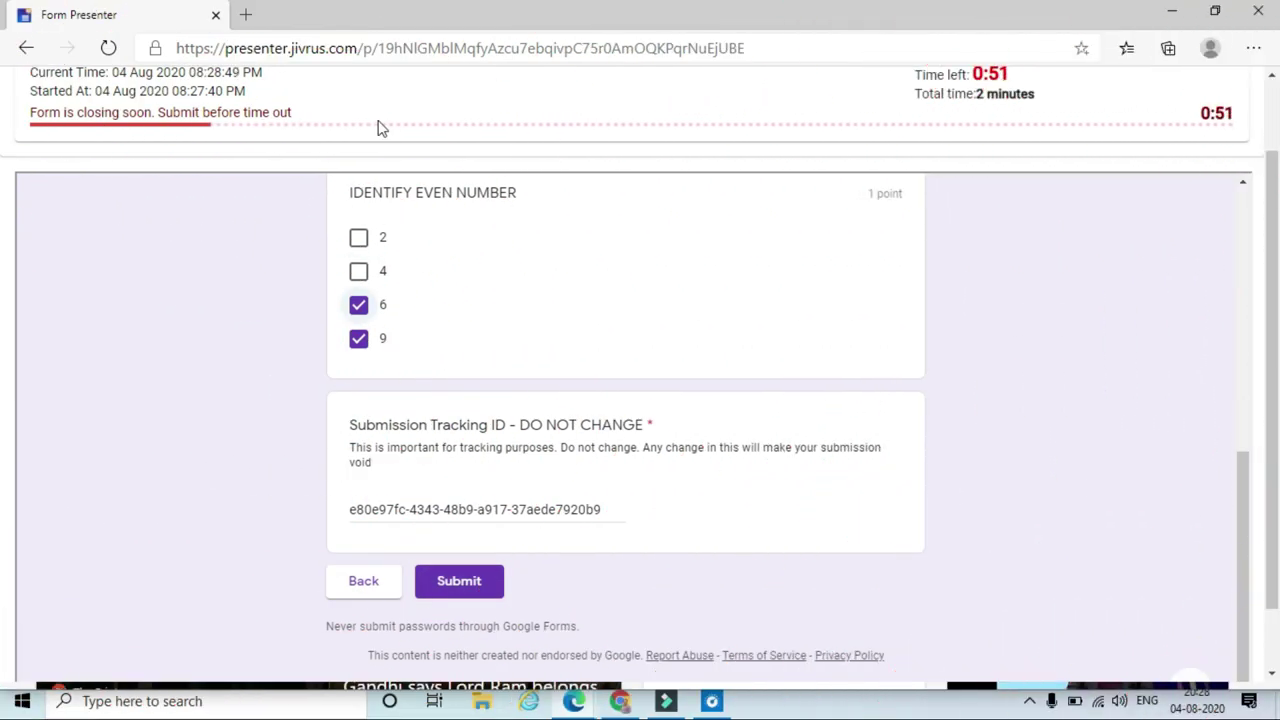
{"action": "left_click", "coordinate": [462, 584]}
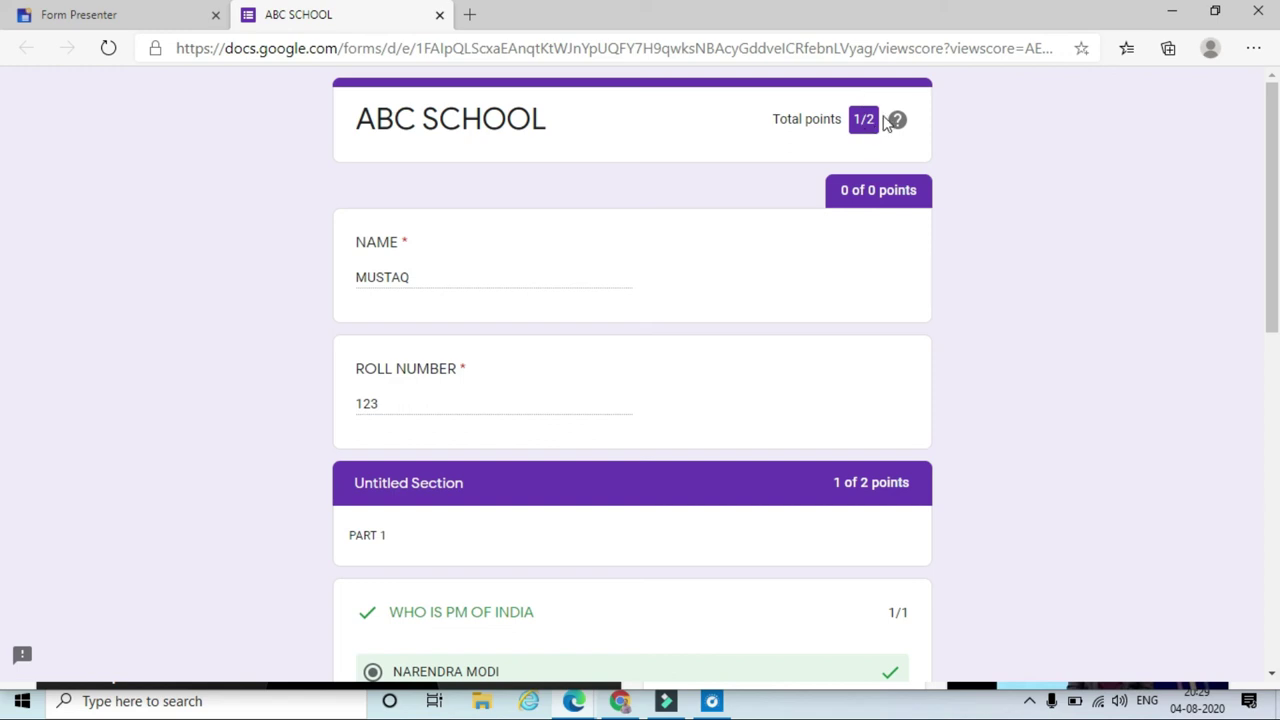
Examine the graded score page for the total points, the marking of each question and the correct answers
{"action": "scroll", "coordinate": [674, 271], "scroll_direction": "down", "scroll_amount": 5}
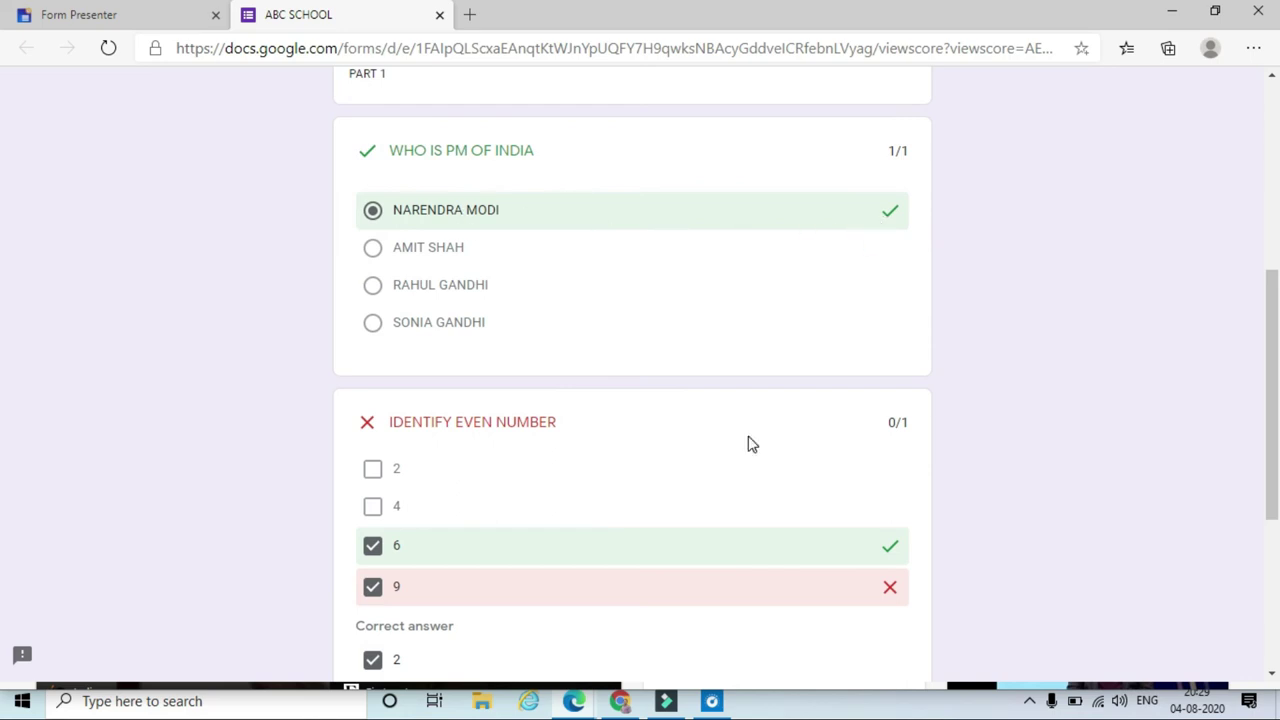
{"action": "scroll", "coordinate": [748, 443], "scroll_direction": "down", "scroll_amount": 1}
{"action": "scroll", "coordinate": [597, 355], "scroll_direction": "down", "scroll_amount": 1}
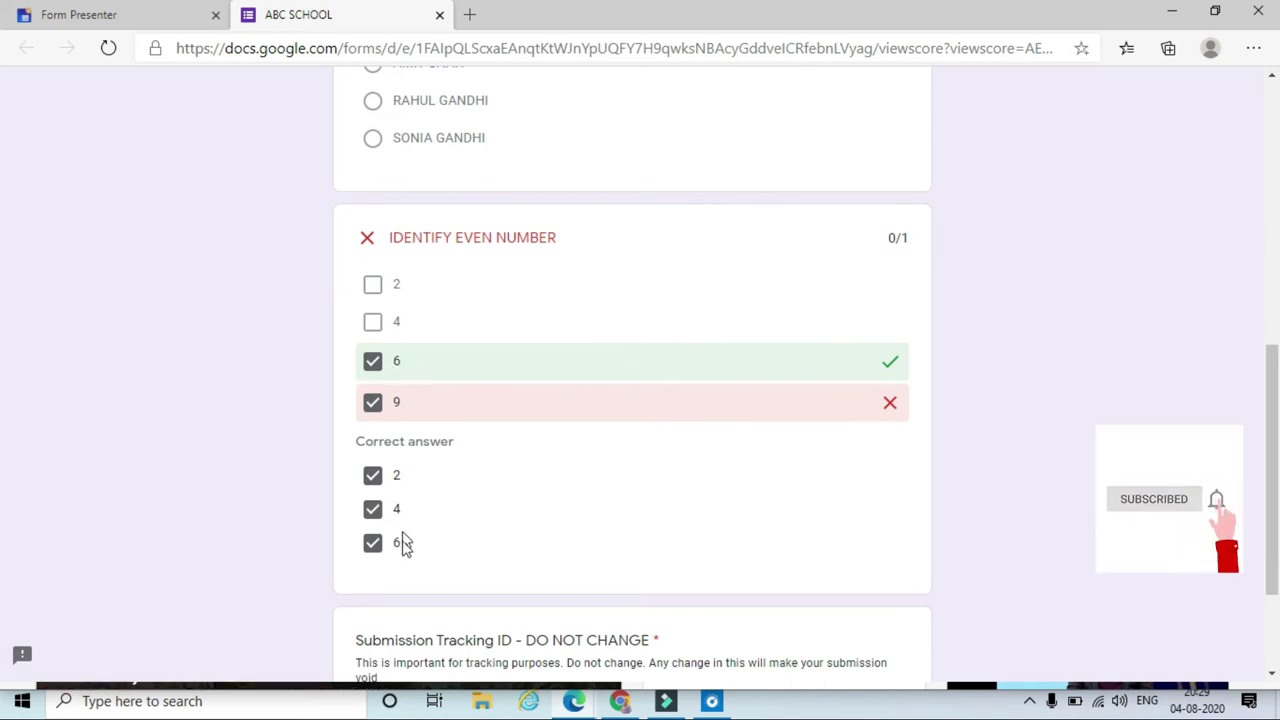
{"action": "scroll", "coordinate": [574, 440], "scroll_direction": "down", "scroll_amount": 2}
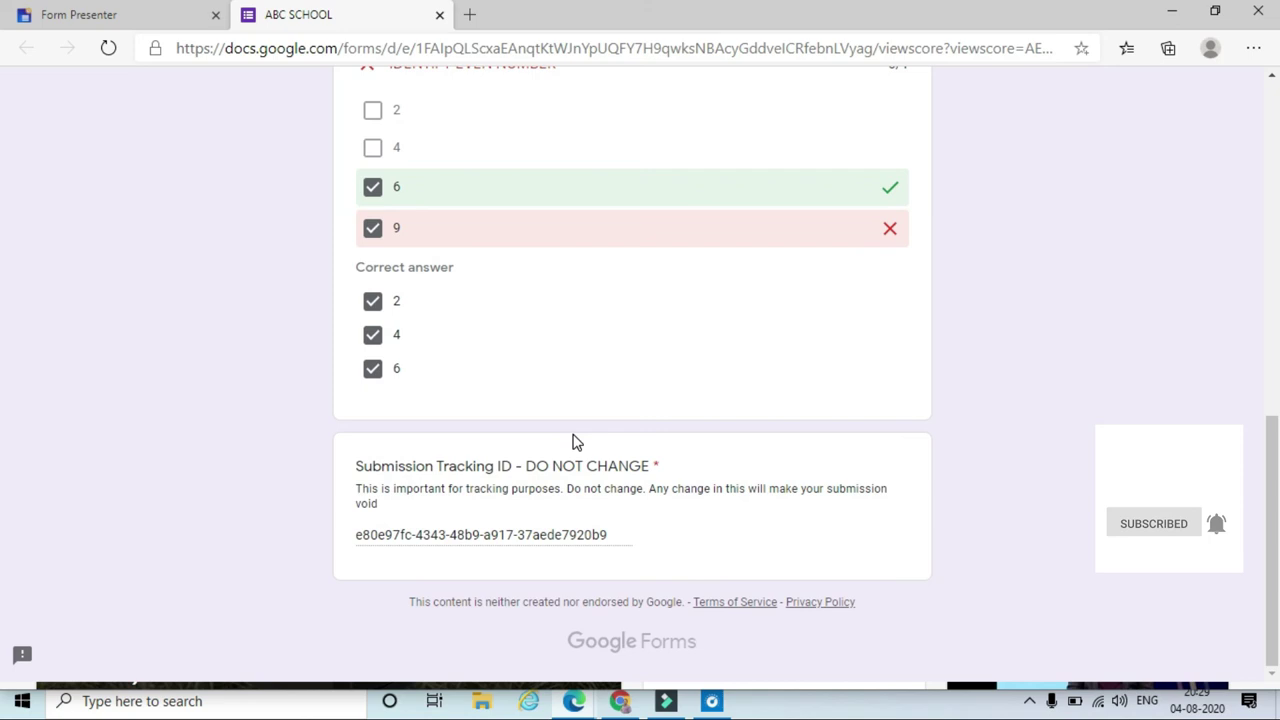
{"action": "scroll", "coordinate": [574, 440], "scroll_direction": "up", "scroll_amount": 6}
{"action": "scroll", "coordinate": [574, 440], "scroll_direction": "up", "scroll_amount": 3}
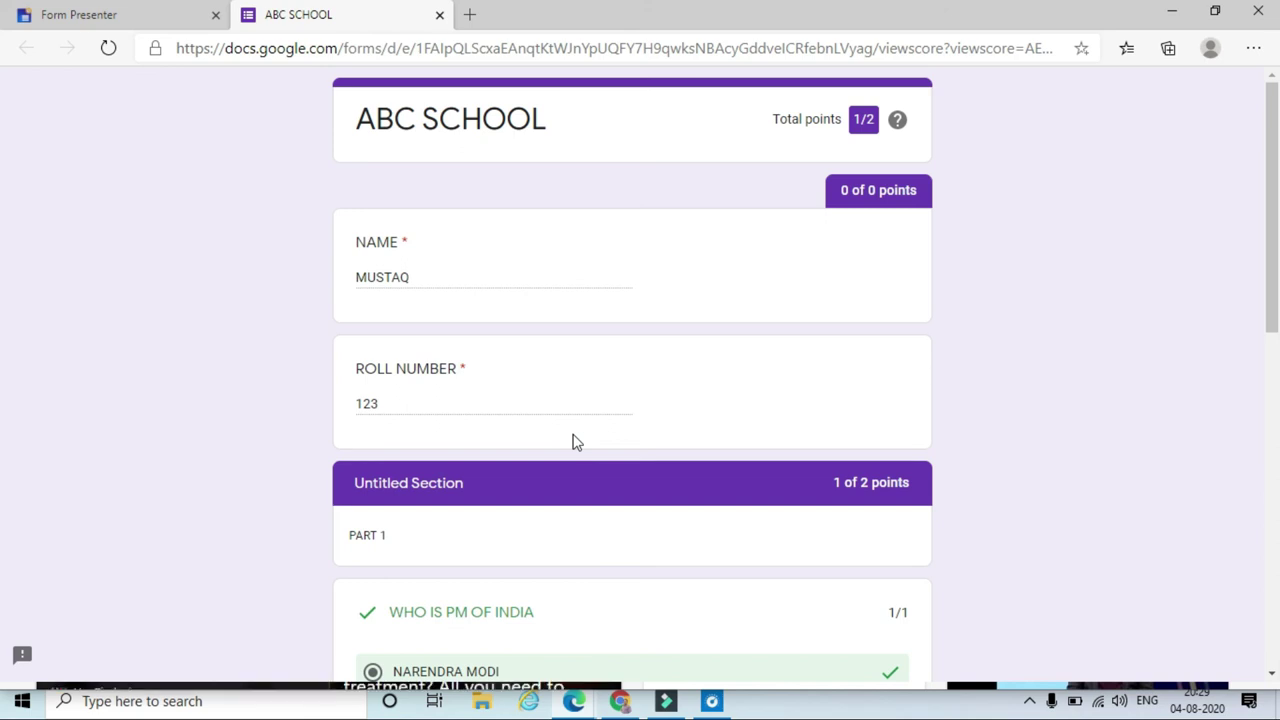
Switch to the Blank Quiz form in Chrome and review its responses summary, from the insights to the per-question charts
{"action": "left_click", "coordinate": [82, 15]}
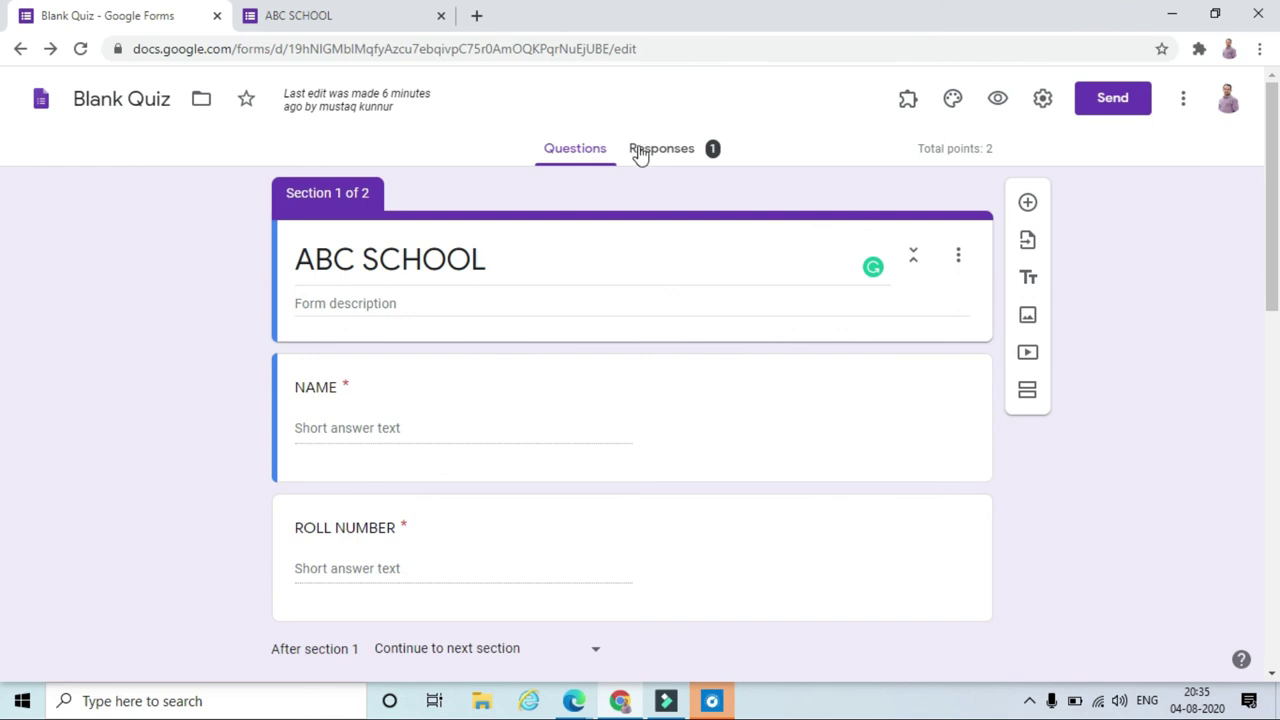
{"action": "left_click", "coordinate": [640, 150]}
{"action": "scroll", "coordinate": [714, 368], "scroll_direction": "down", "scroll_amount": 2}
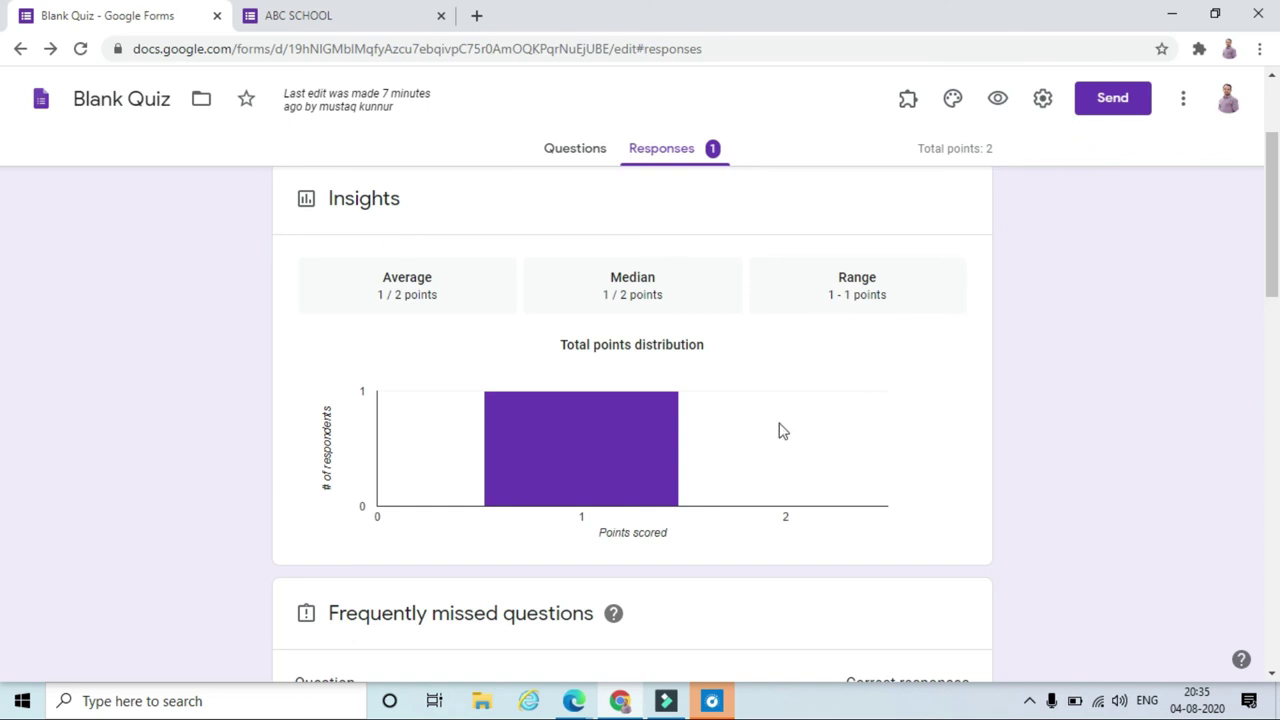
{"action": "scroll", "coordinate": [603, 390], "scroll_direction": "down", "scroll_amount": 5}
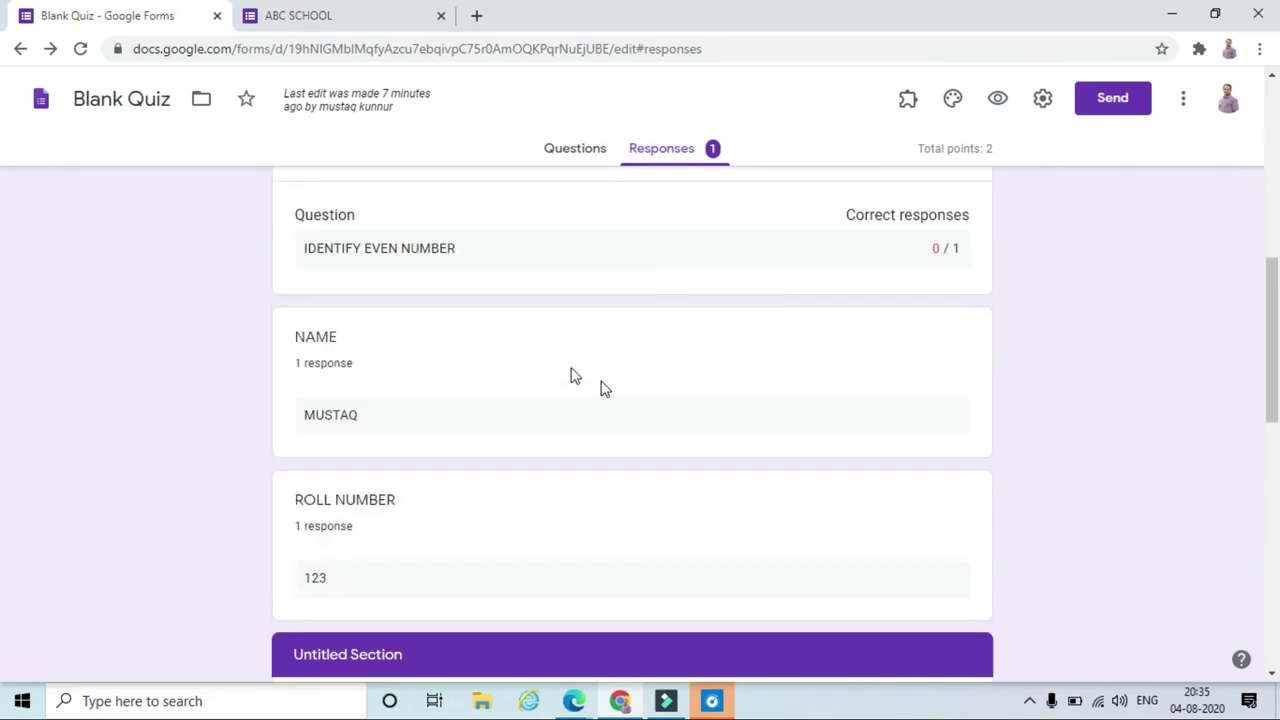
{"action": "scroll", "coordinate": [505, 415], "scroll_direction": "down", "scroll_amount": 4}
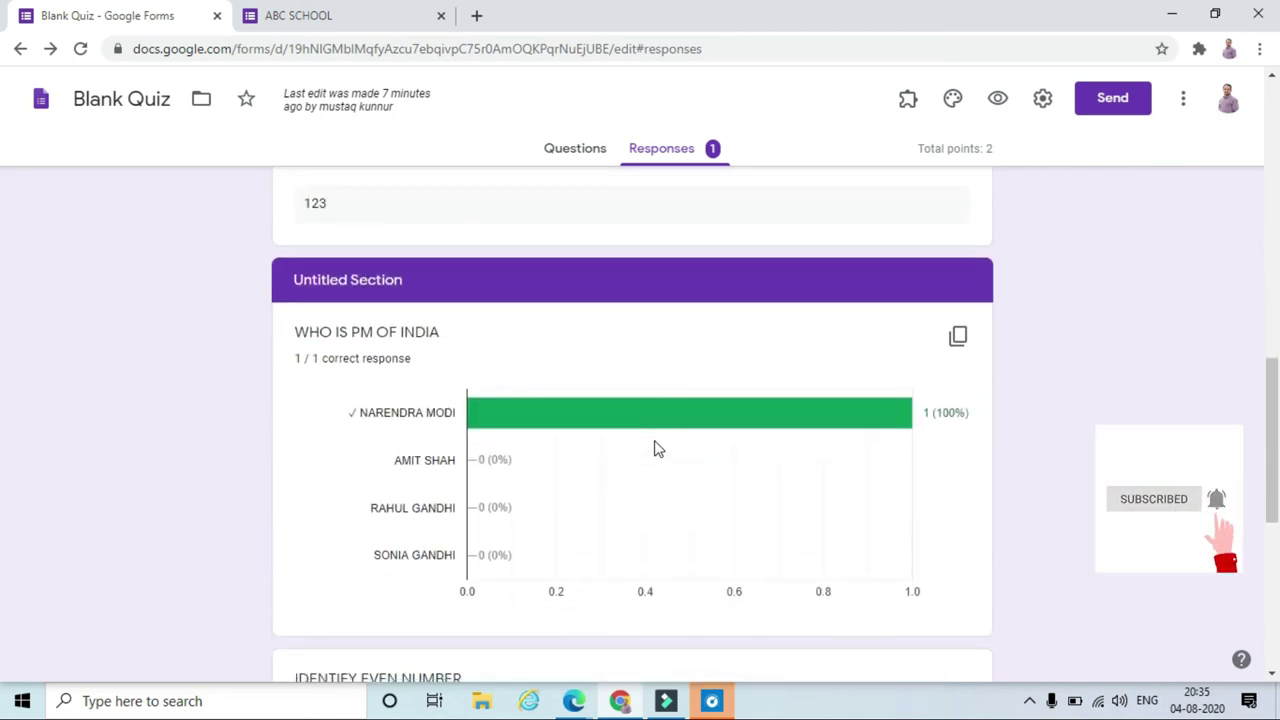
{"action": "scroll", "coordinate": [654, 440], "scroll_direction": "down", "scroll_amount": 4}
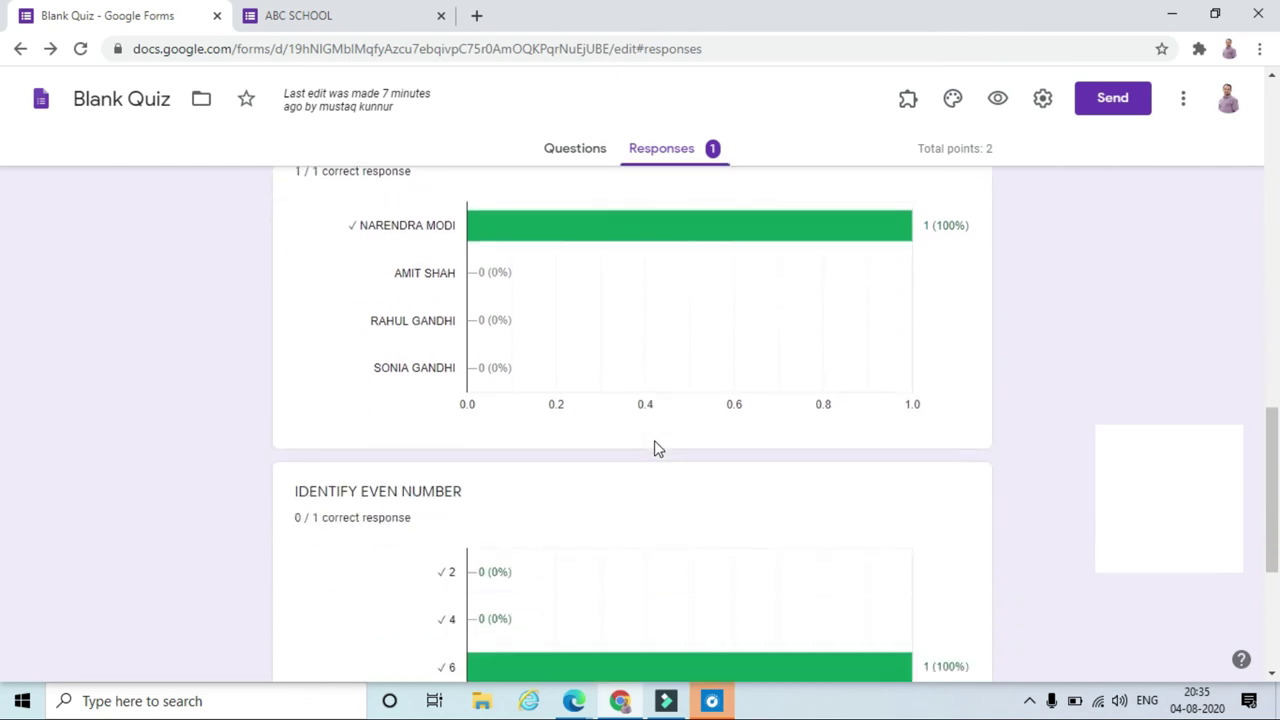
{"action": "scroll", "coordinate": [654, 440], "scroll_direction": "up", "scroll_amount": 15}
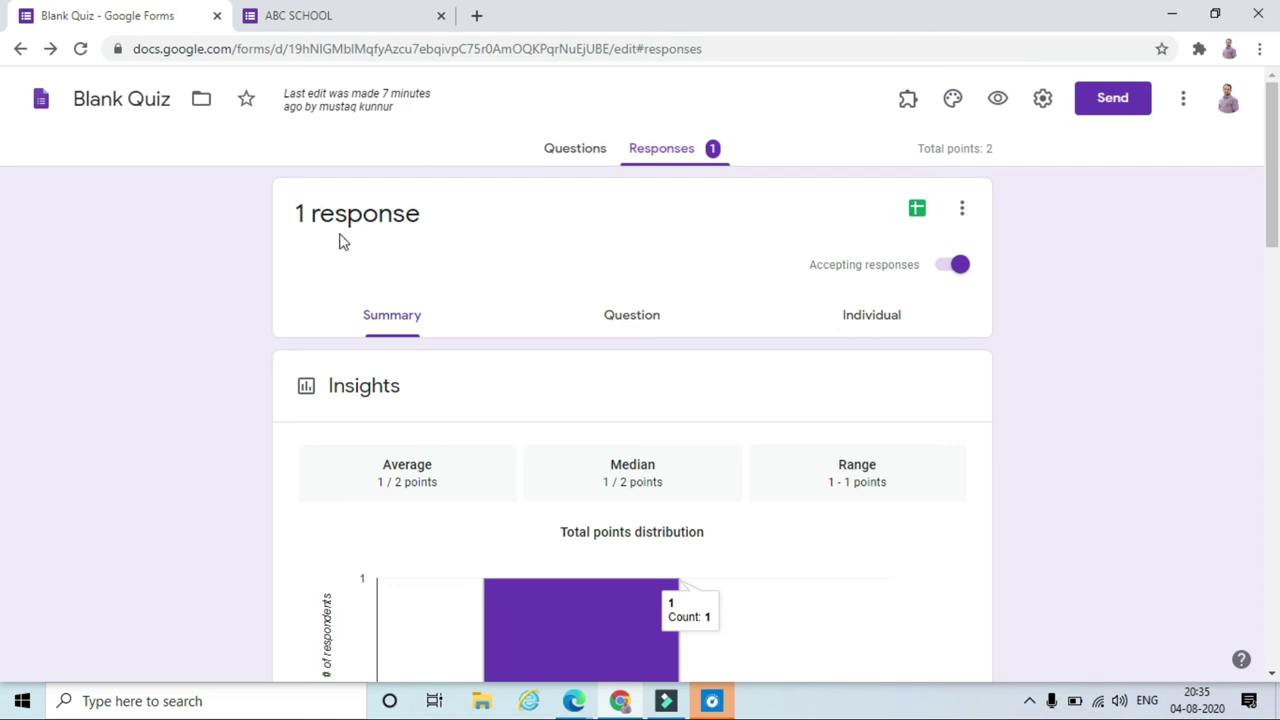
Create a new linked spreadsheet for the form's responses, named Quiz (Responses)
{"action": "left_click", "coordinate": [918, 210]}
{"action": "left_click", "coordinate": [636, 203]}
{"action": "double_click", "coordinate": [618, 202]}
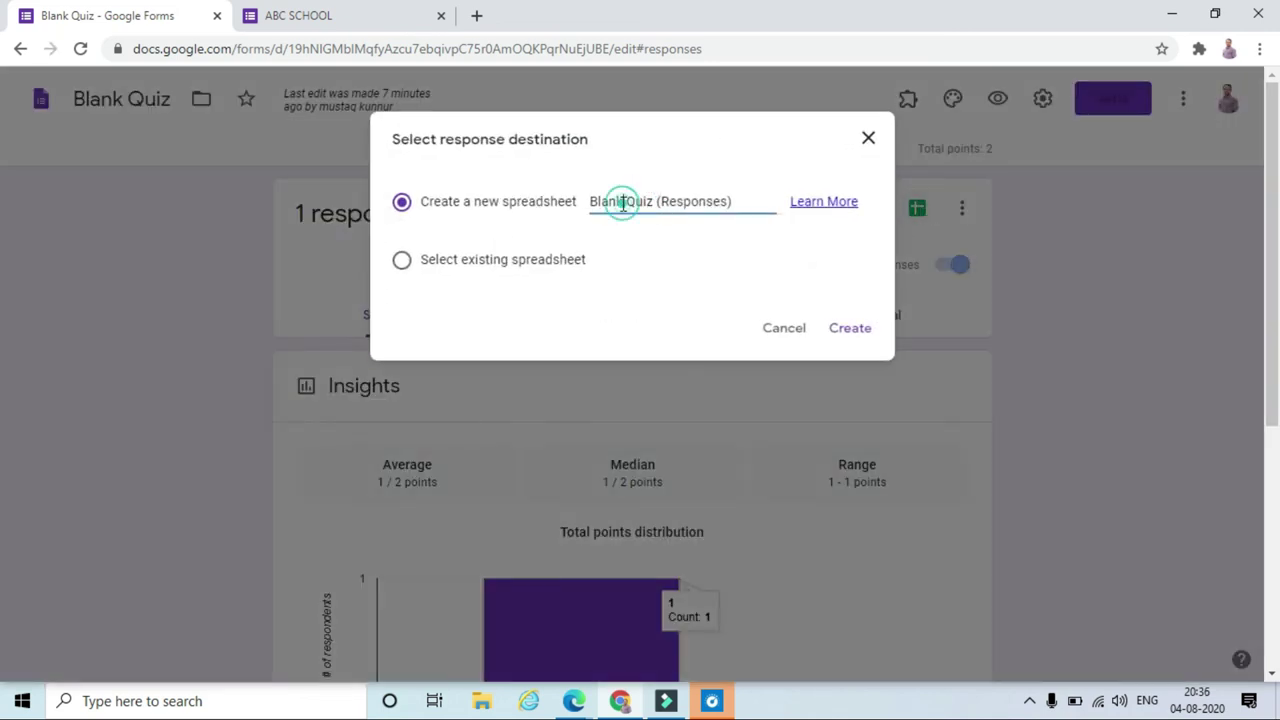
{"action": "key", "text": "BackSpace"}
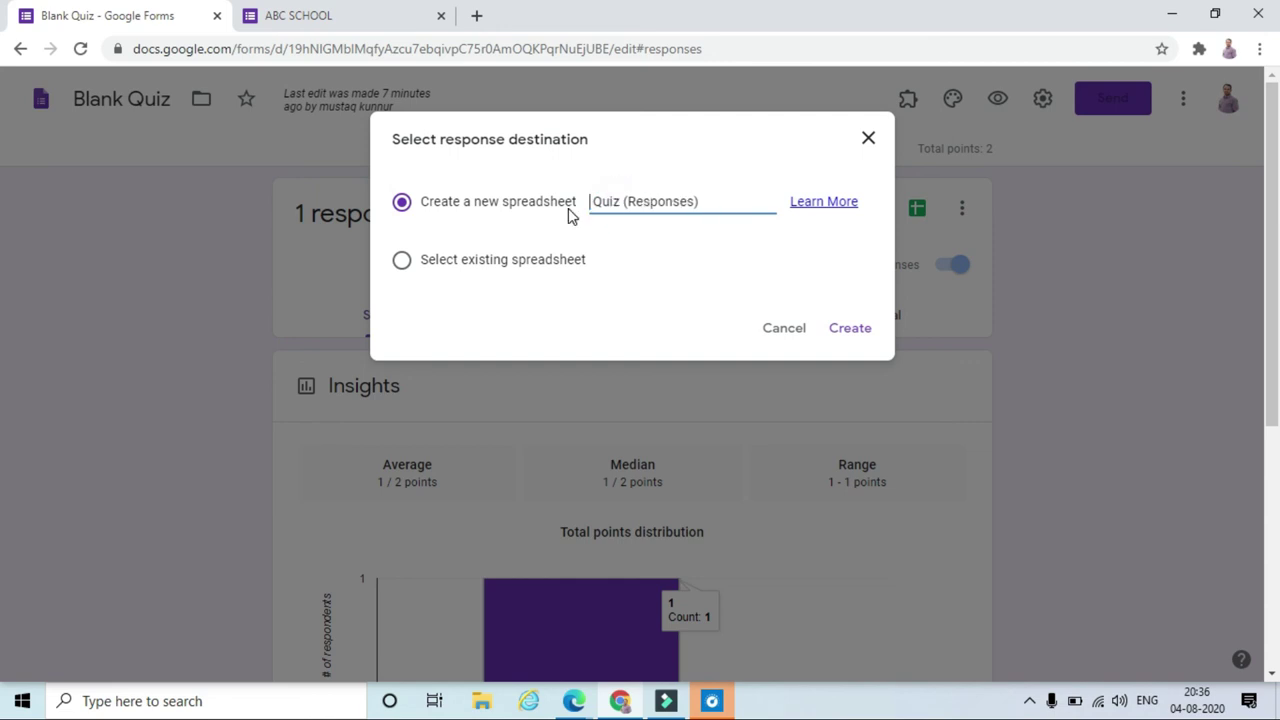
{"action": "left_click", "coordinate": [849, 332]}
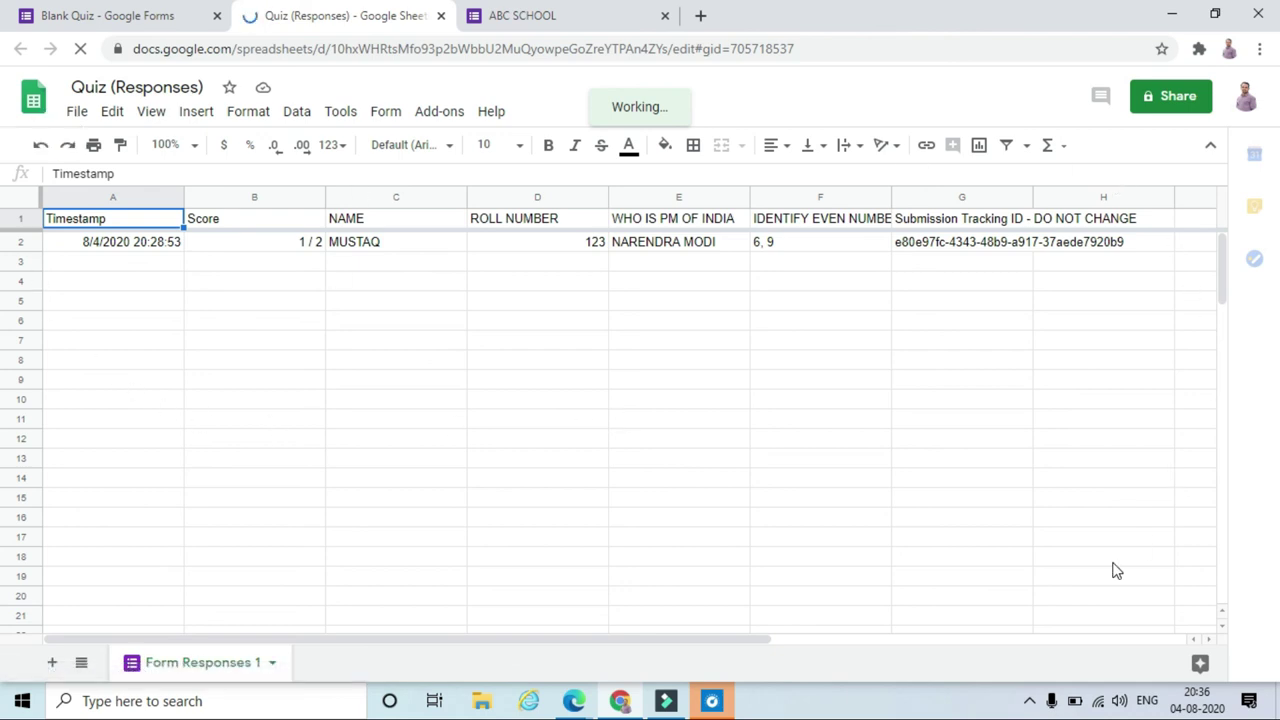
Download the Quiz (Responses) spreadsheet as a Microsoft Excel (.xlsx) file and open the downloaded file
{"action": "left_click", "coordinate": [72, 116]}
{"action": "mouse_move", "coordinate": [146, 360]}
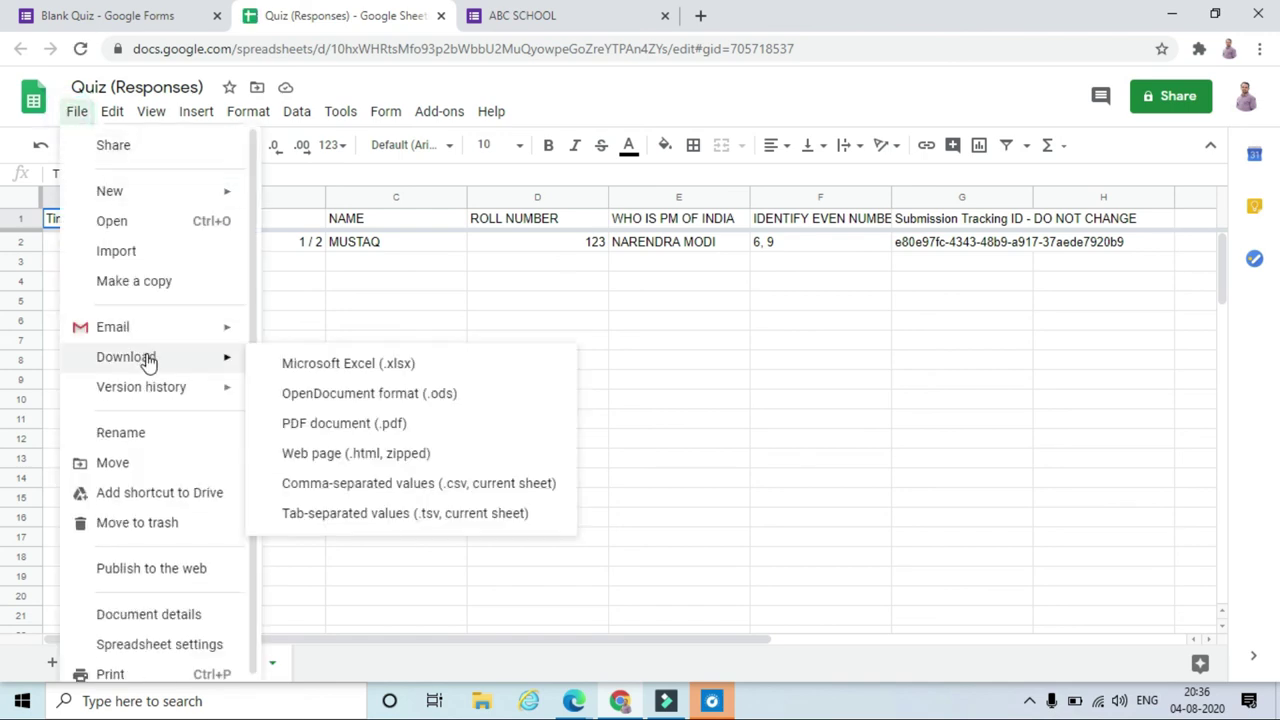
{"action": "left_click", "coordinate": [333, 370]}
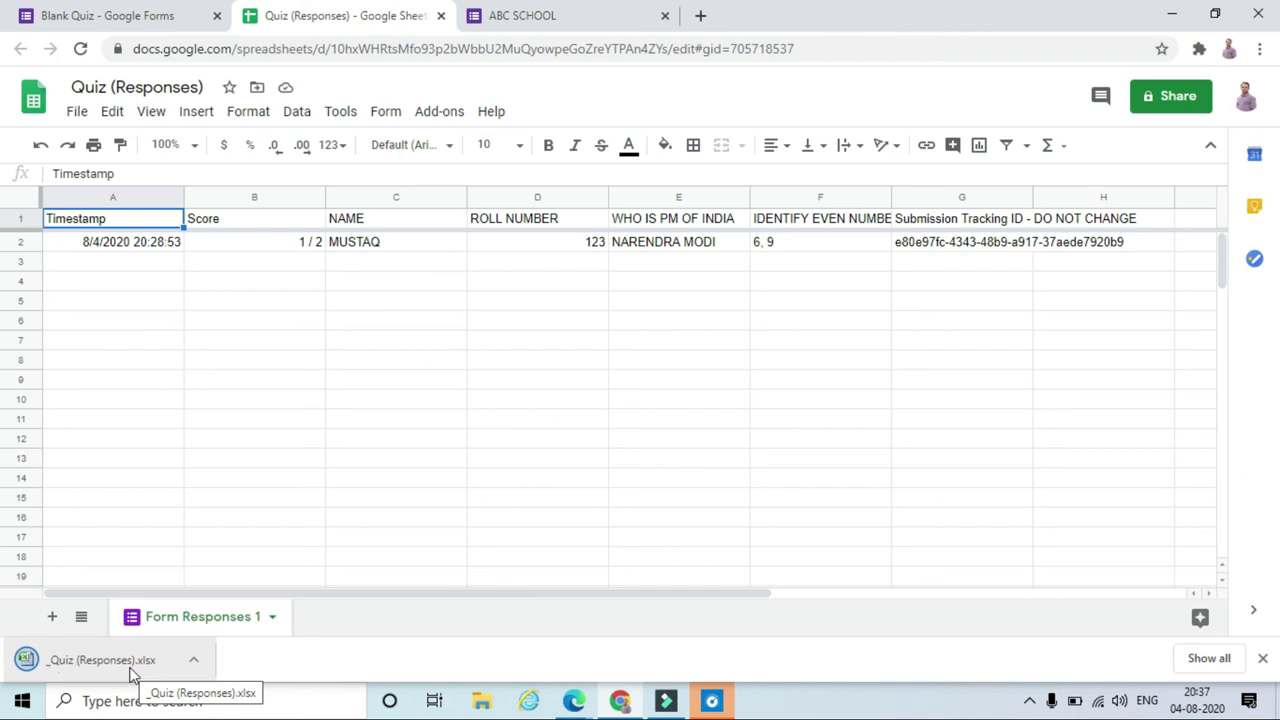
{"action": "left_click", "coordinate": [129, 663]}
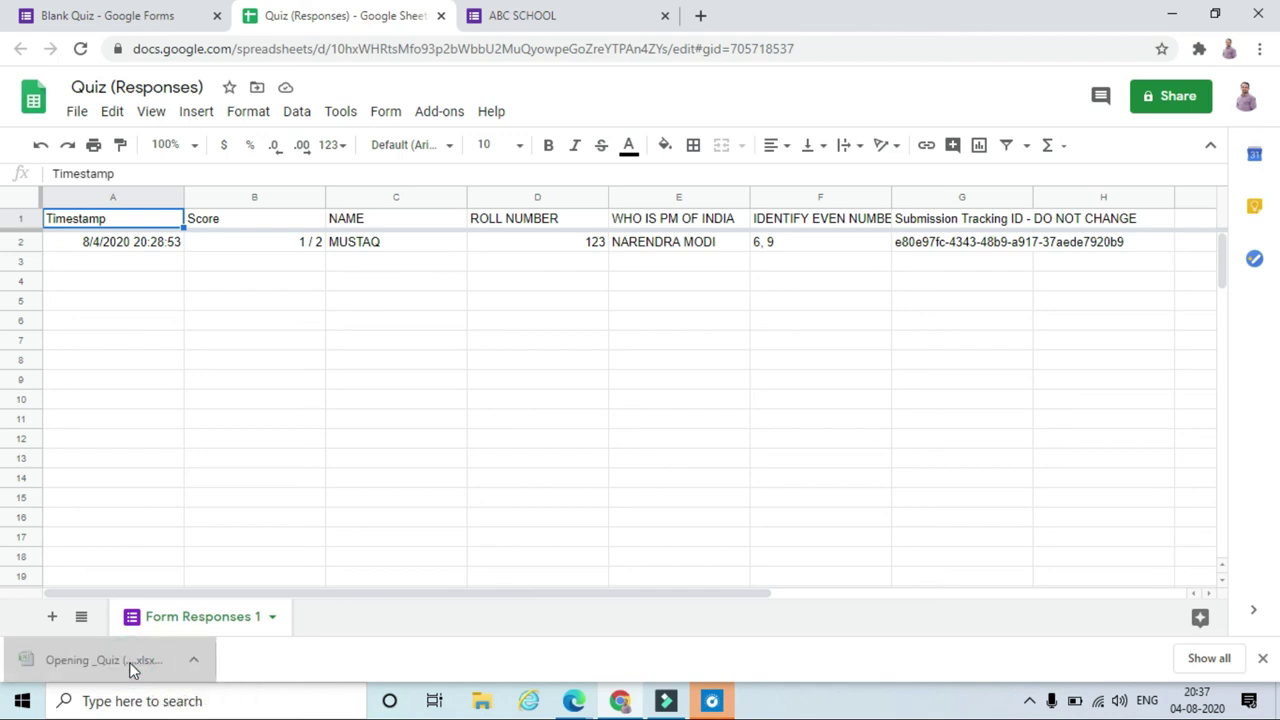